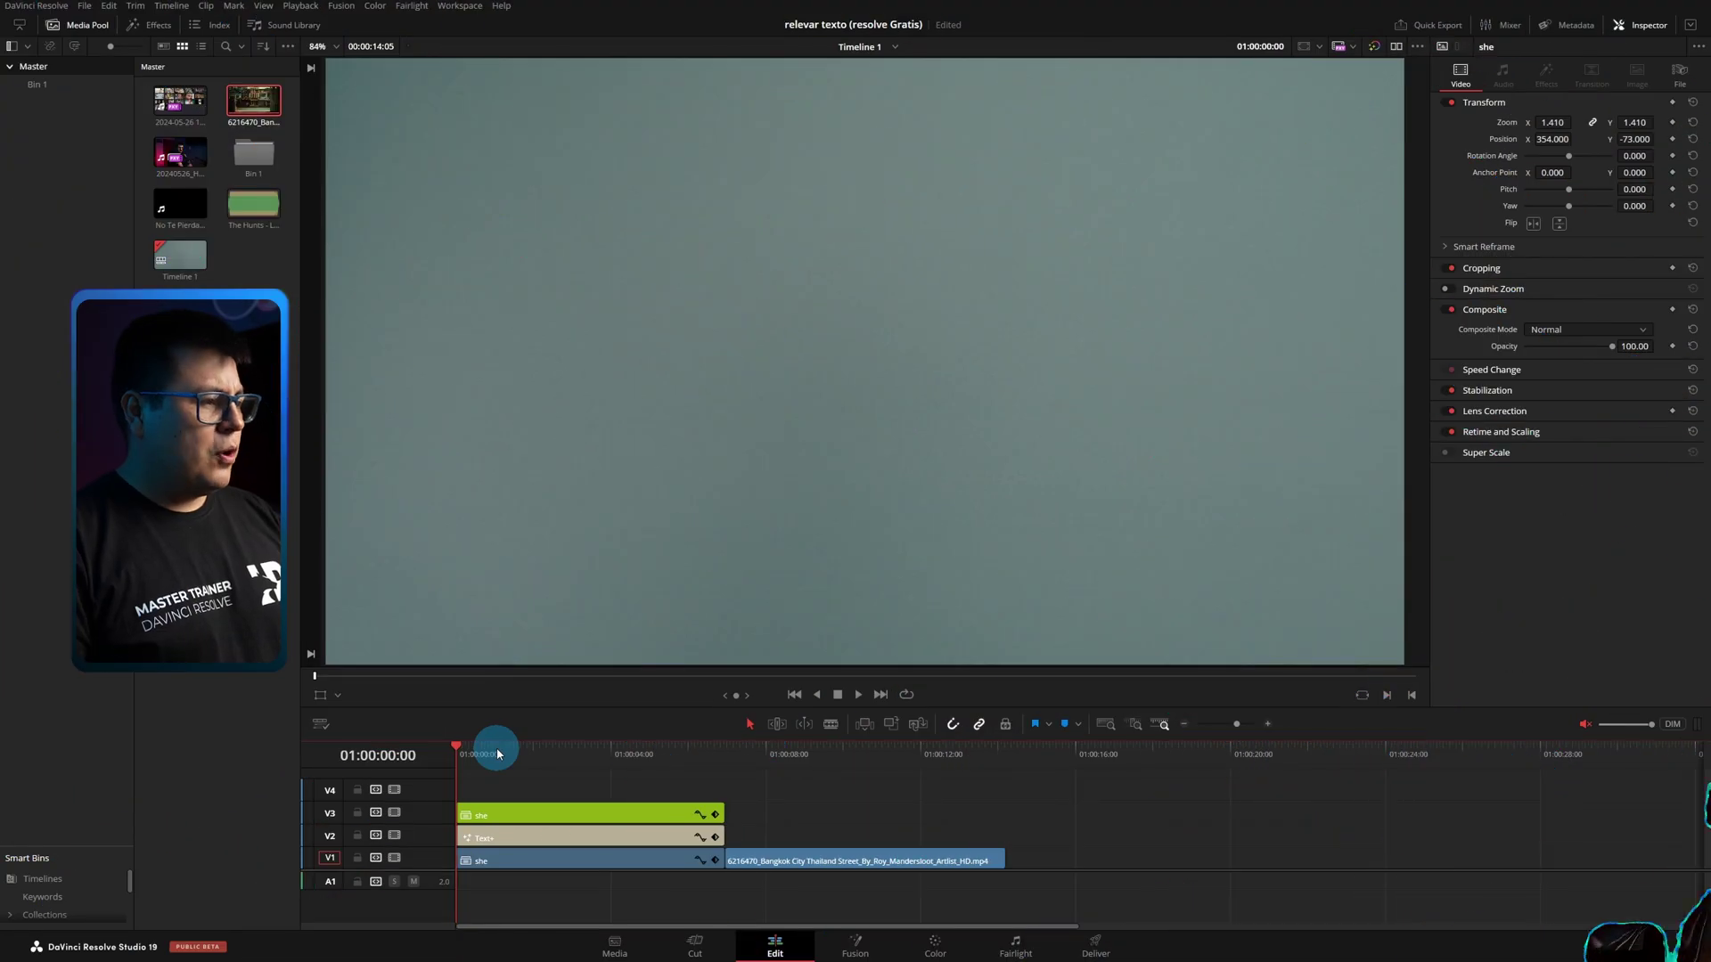
Scrub through the timeline past the woman clip to the frame with the passing car.
drag(499, 754, 572, 757)
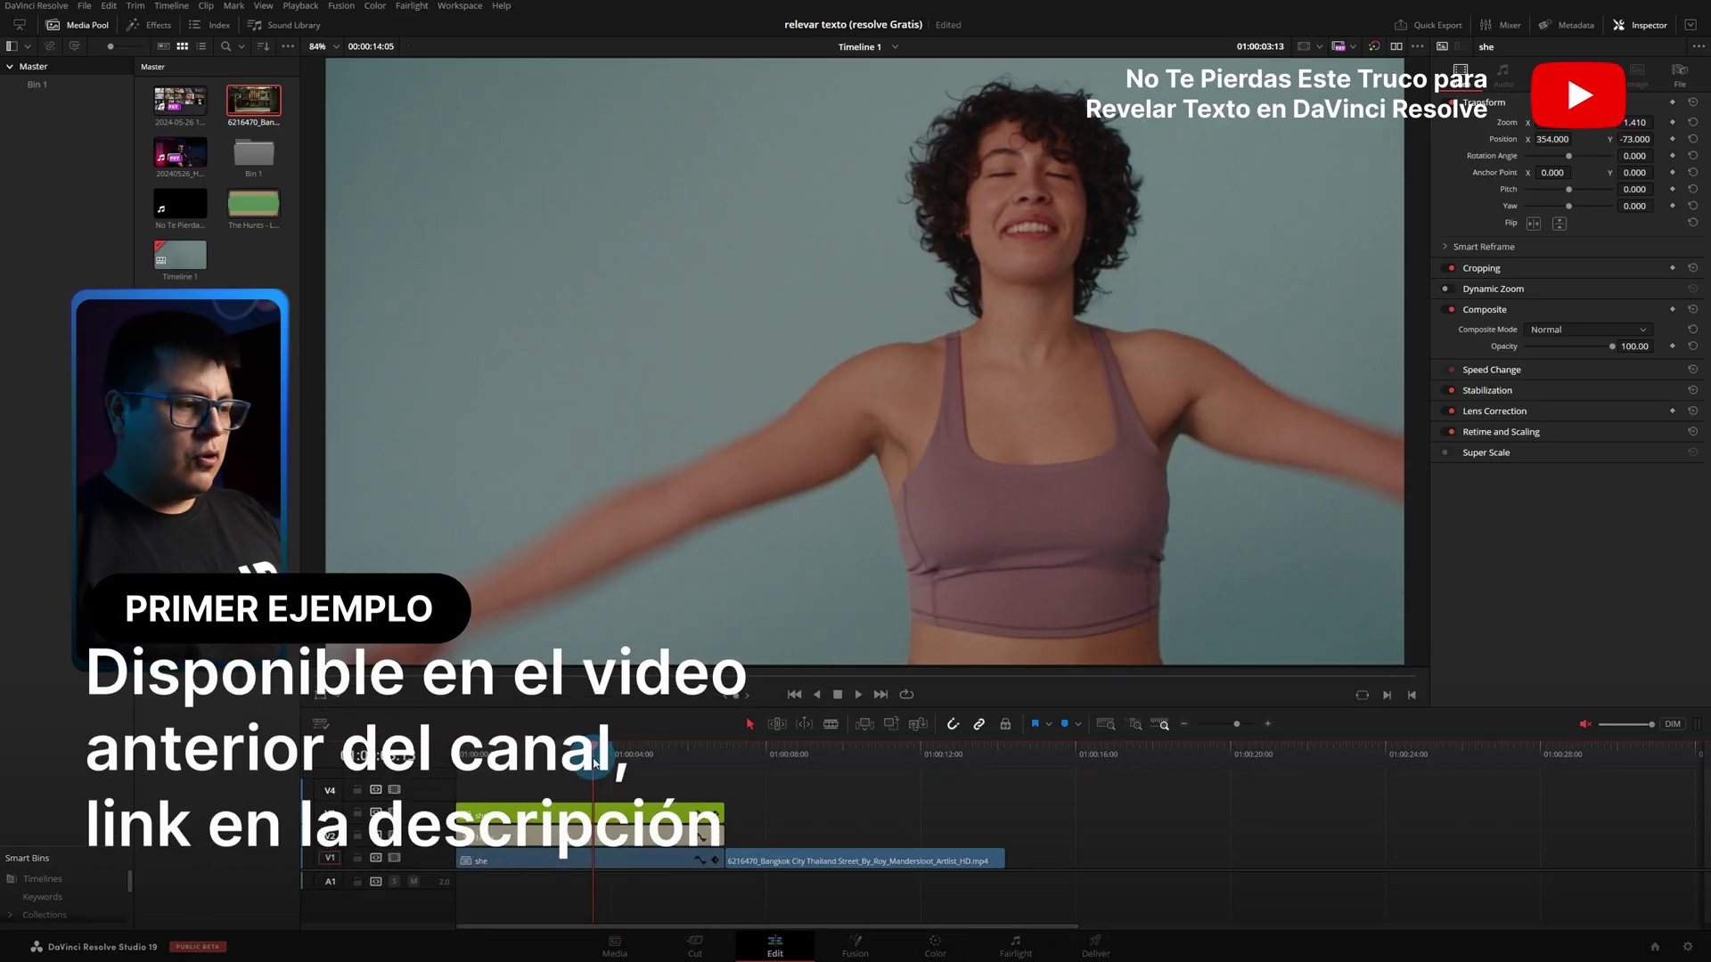
mouse_move(588, 742)
mouse_down()
mouse_move(634, 774)
mouse_move(736, 780)
mouse_up()
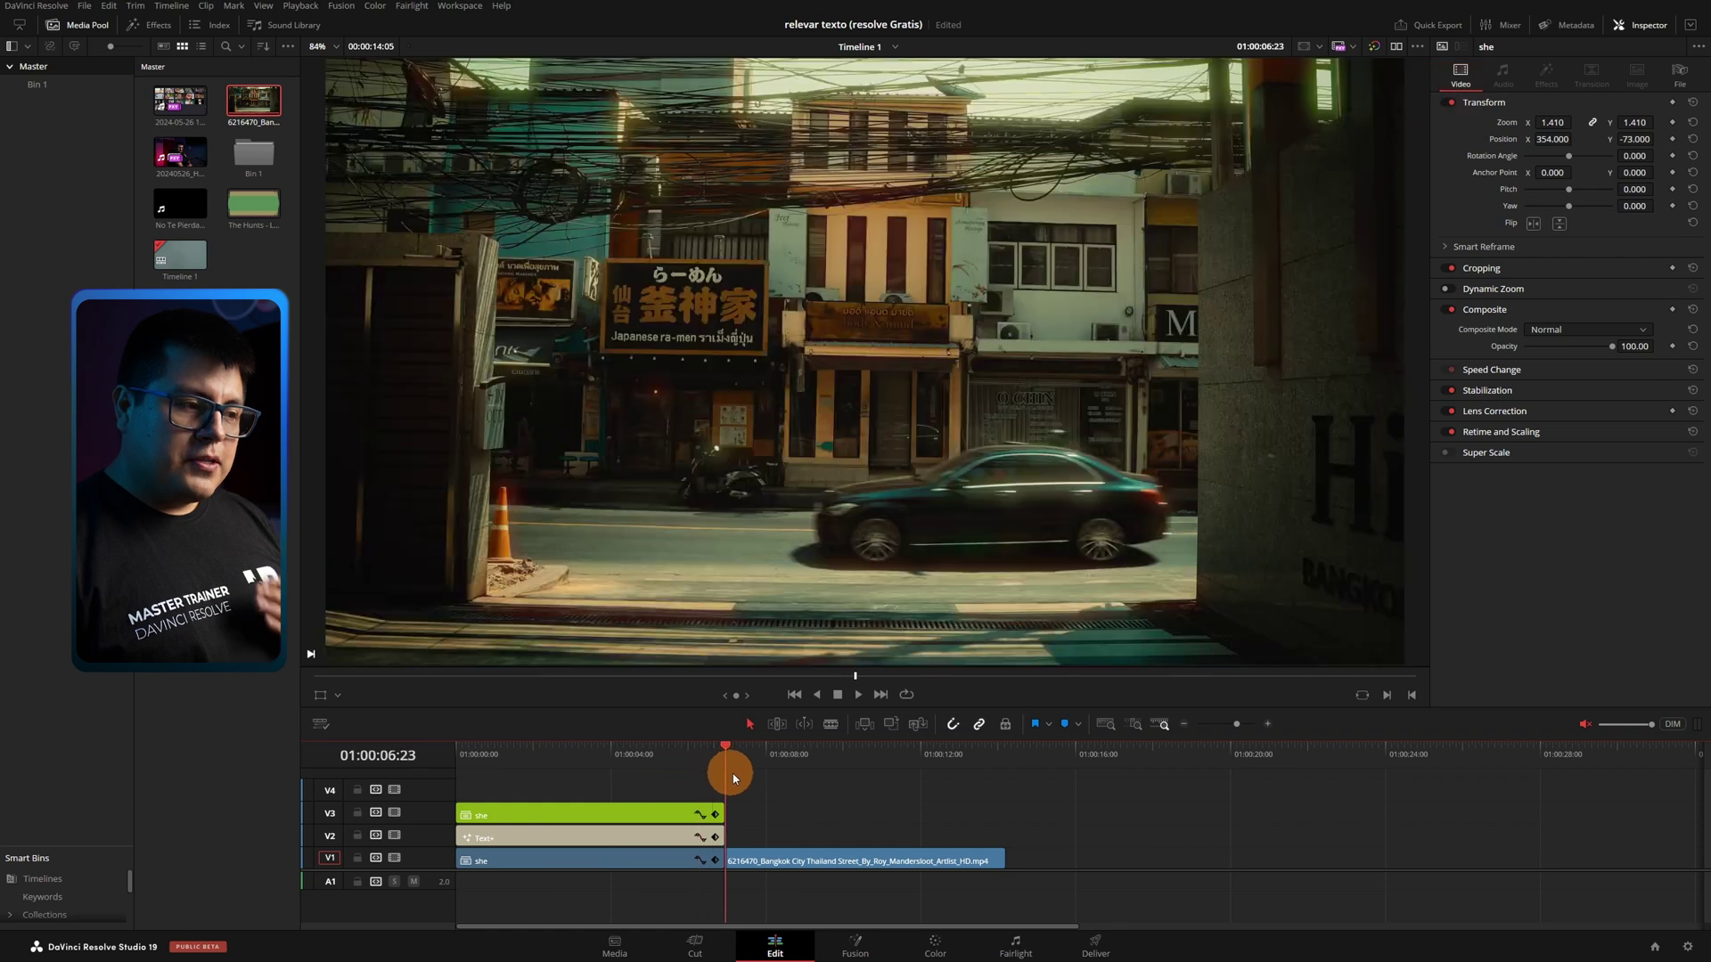
mouse_move(736, 781)
mouse_down()
mouse_move(838, 785)
mouse_move(787, 787)
mouse_up()
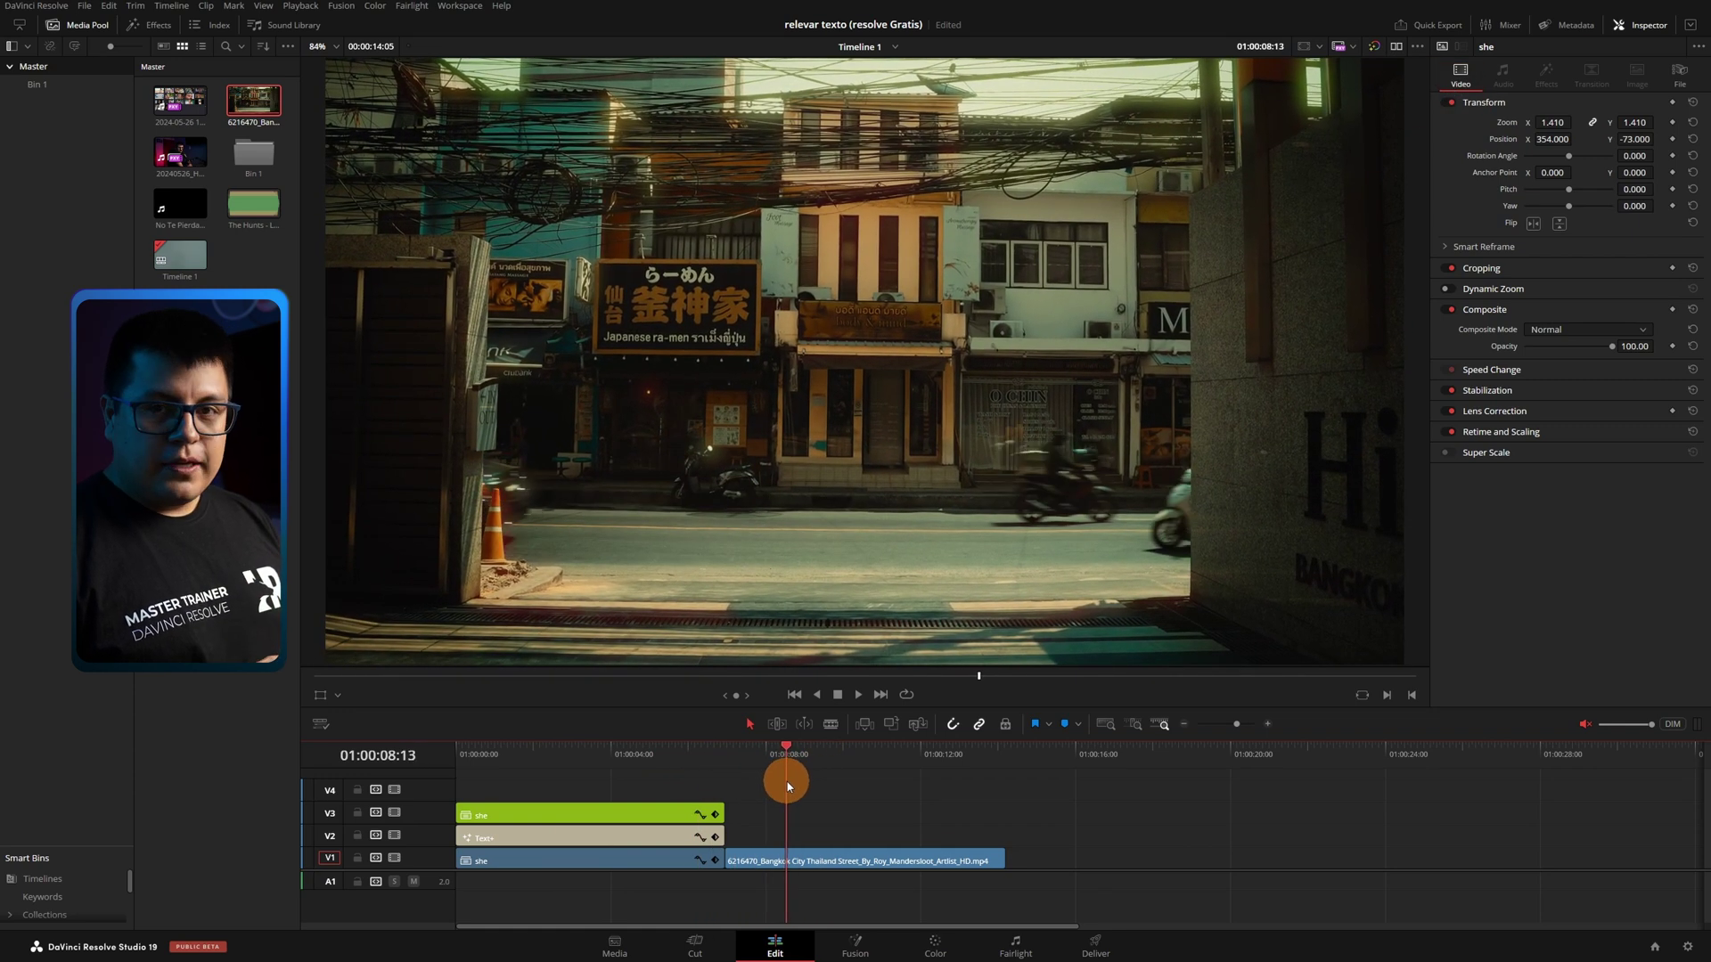
mouse_move(787, 787)
mouse_down()
mouse_move(735, 788)
mouse_move(924, 790)
mouse_move(462, 793)
mouse_move(539, 783)
mouse_move(565, 758)
mouse_move(673, 778)
mouse_up()
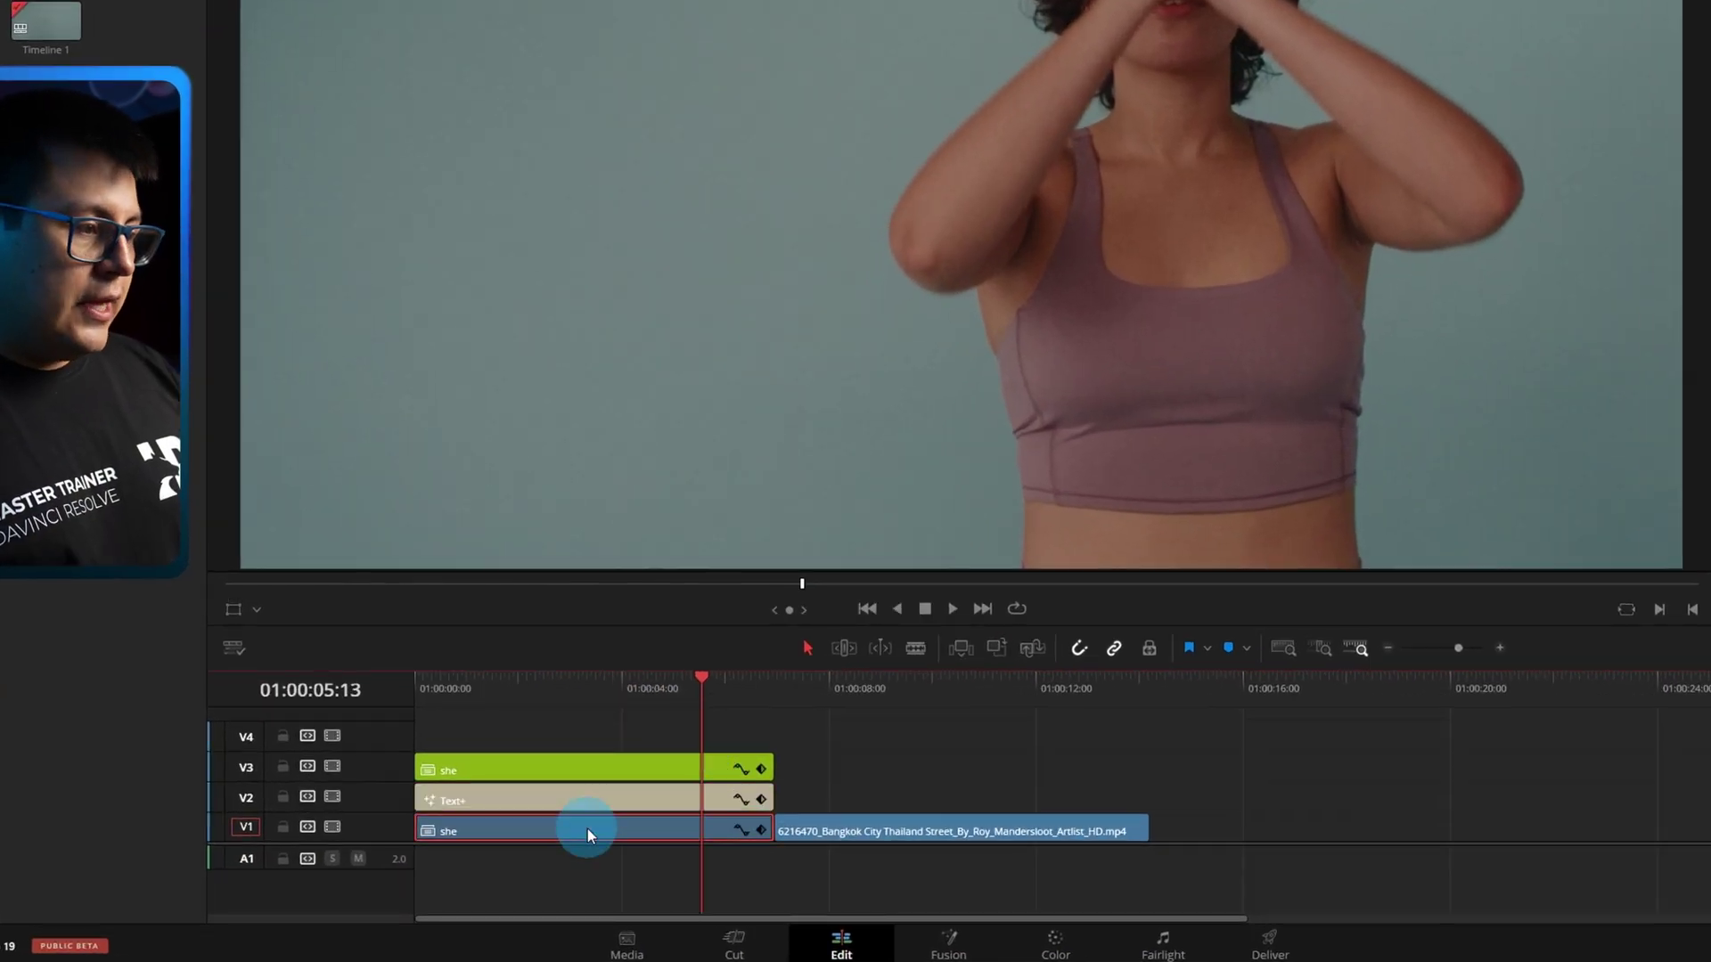
Disable the bottom V1 woman clip, keeping the top V3 copy enabled.
click(587, 821)
key(d)
click(590, 829)
key(d)
key(d)
key(d)
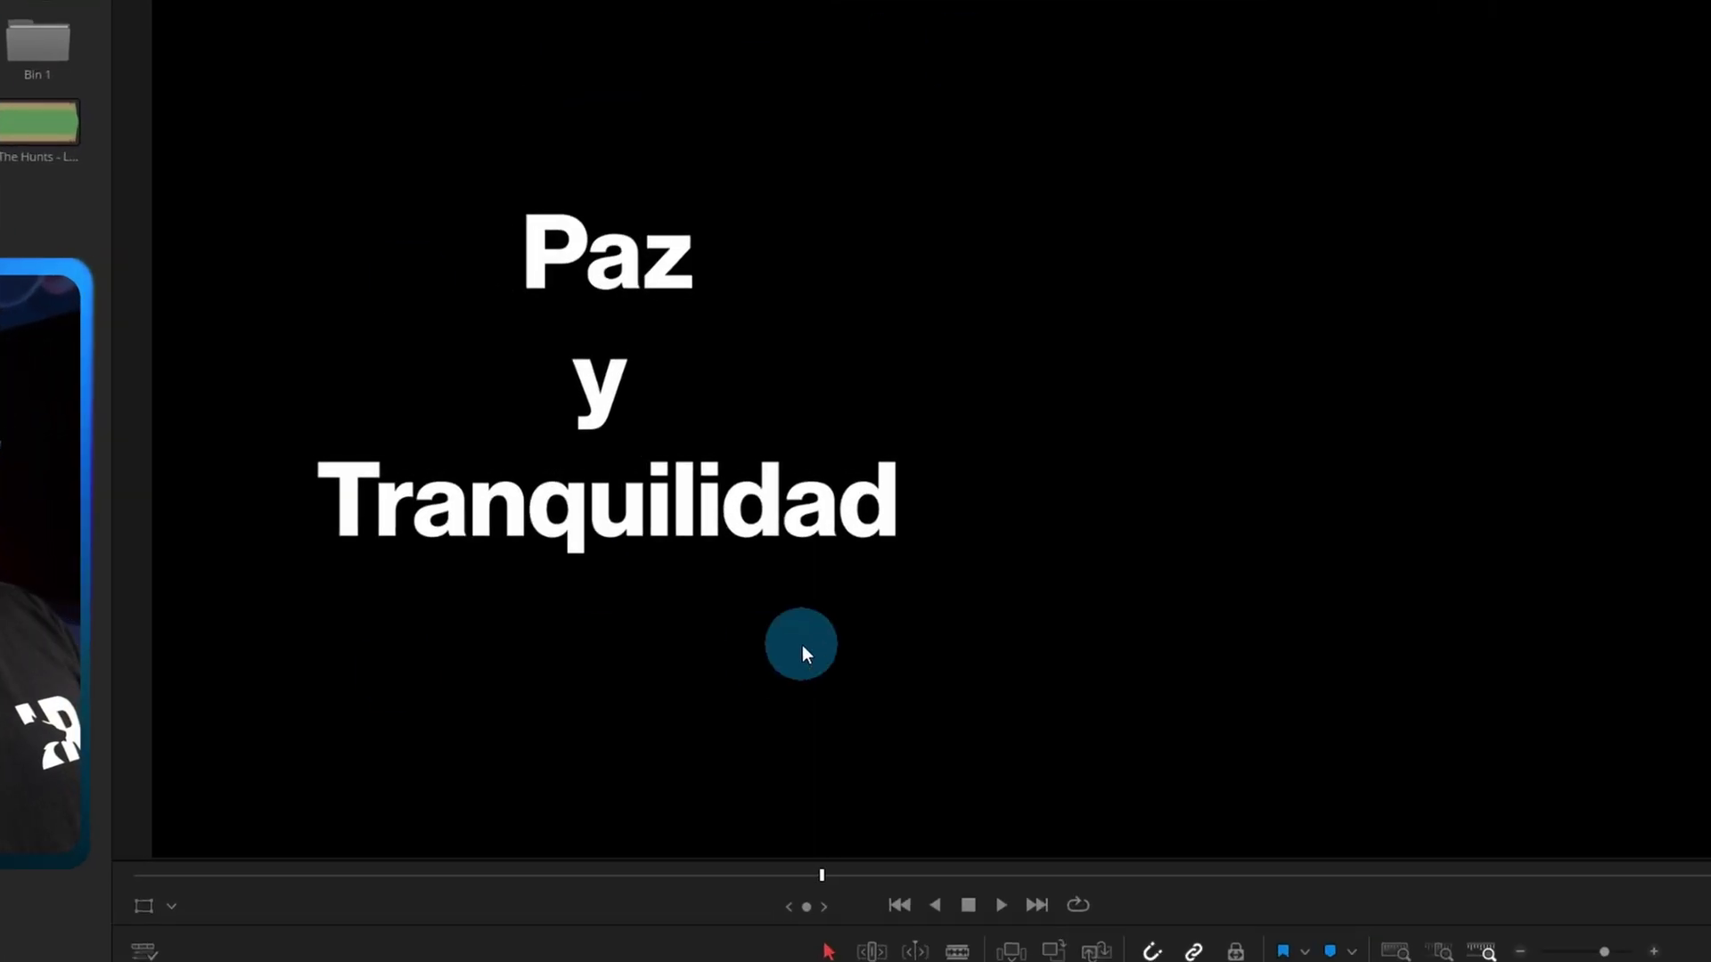
click(604, 811)
key(d)
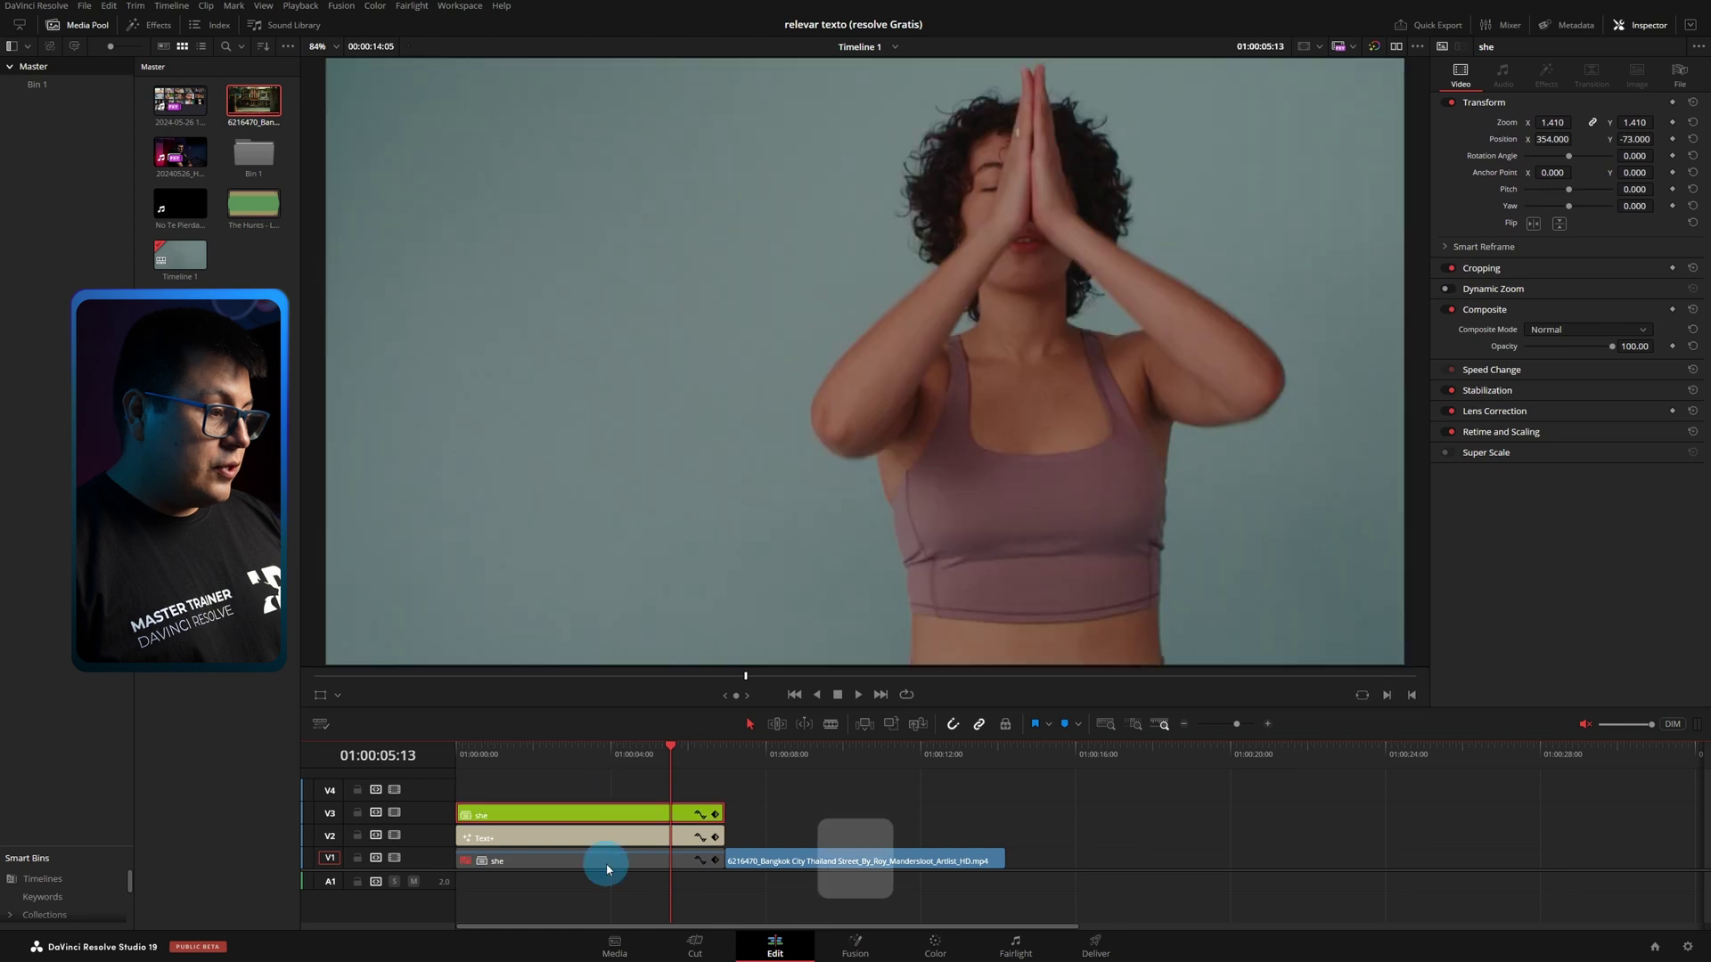
click(606, 863)
key(d)
key(d)
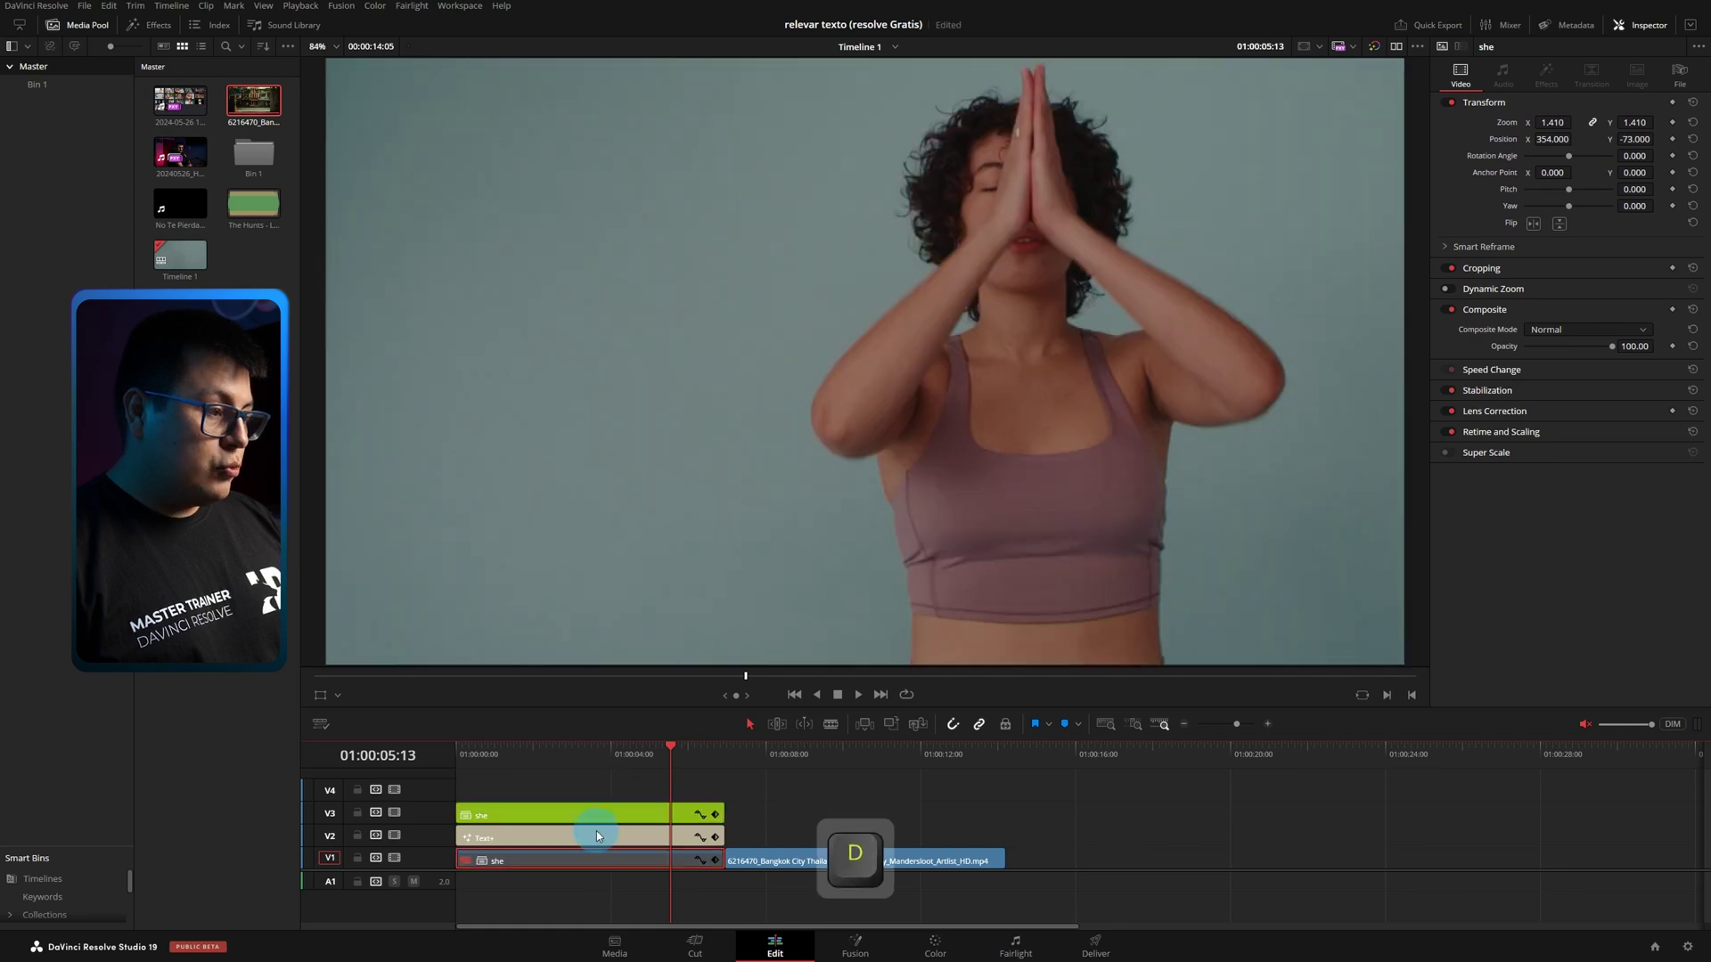
Park the playhead at 01:00:04:00 and switch to the Color page.
click(613, 757)
click(631, 823)
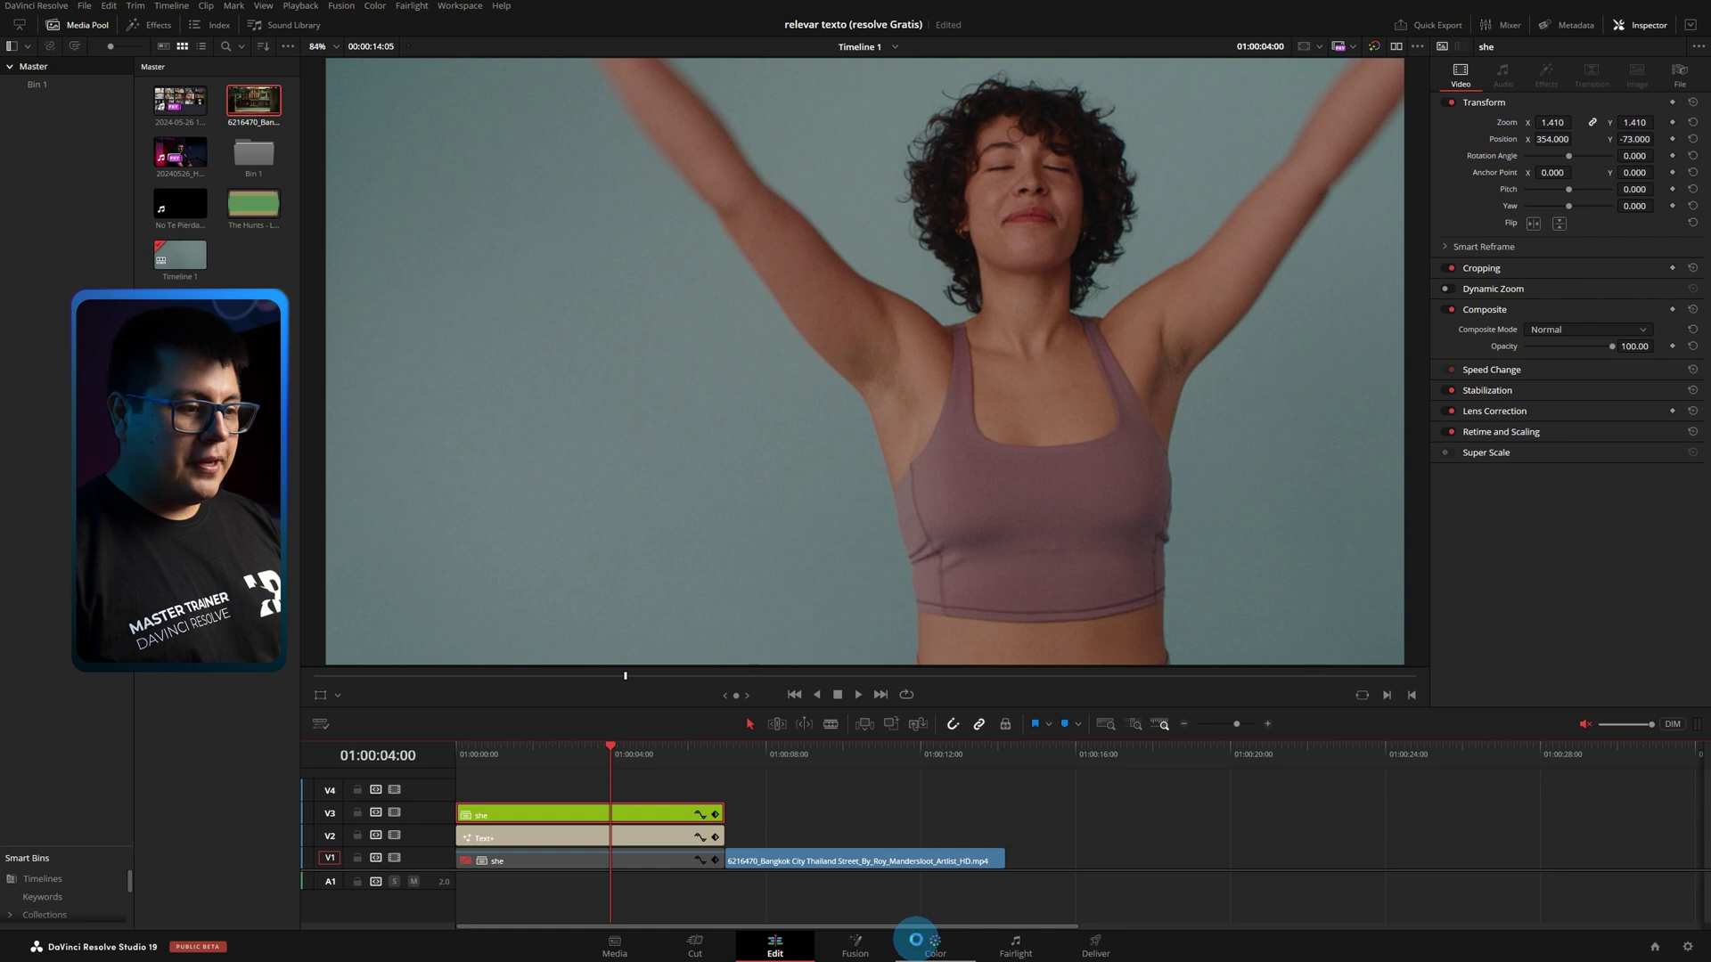
click(916, 940)
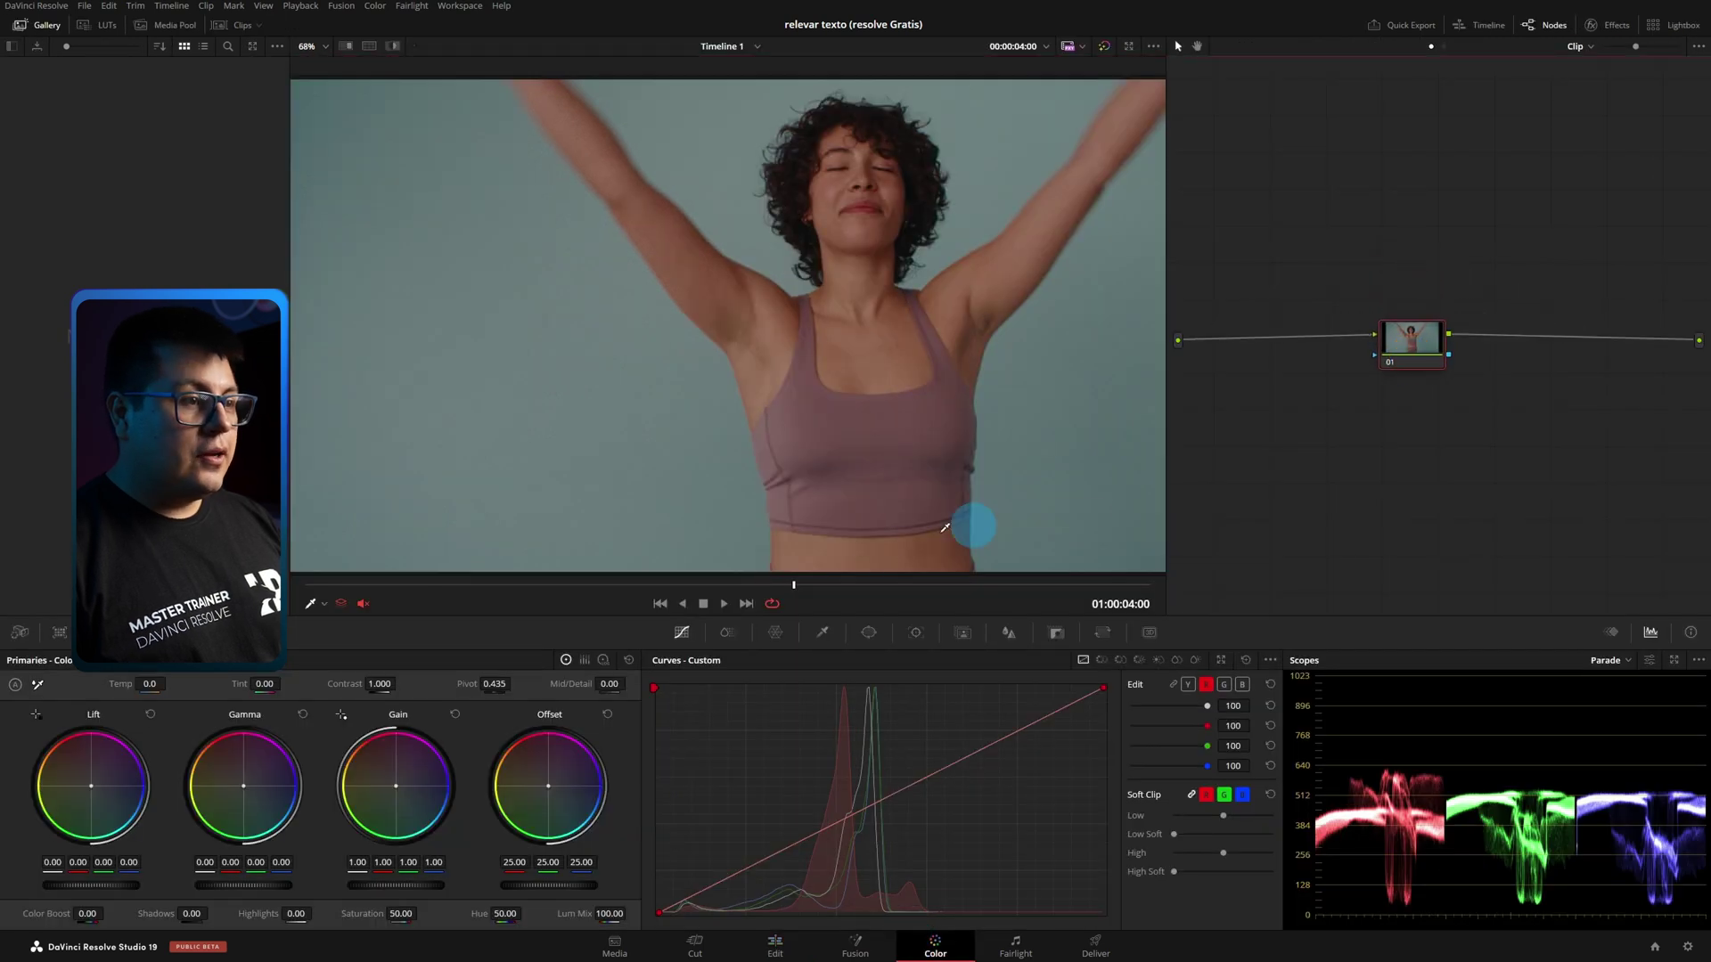
At the hands-together frame, paint a Magic Mask stroke over the woman's torso, arm, hands and face.
drag(887, 587, 1023, 584)
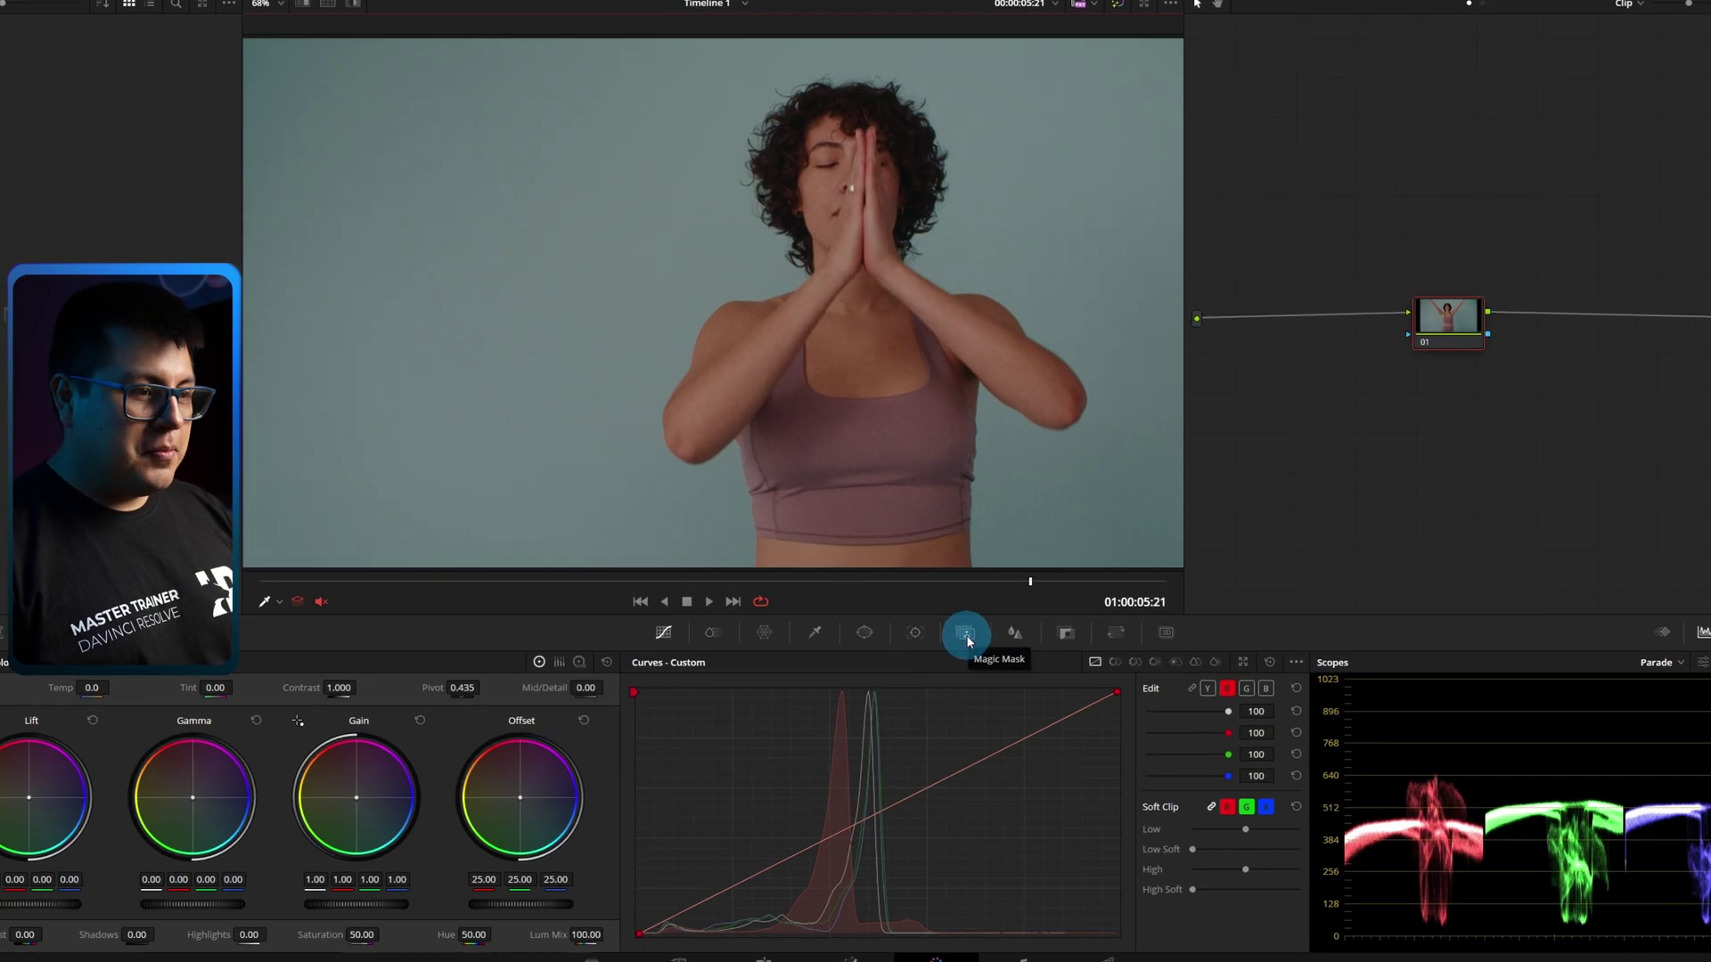
click(965, 634)
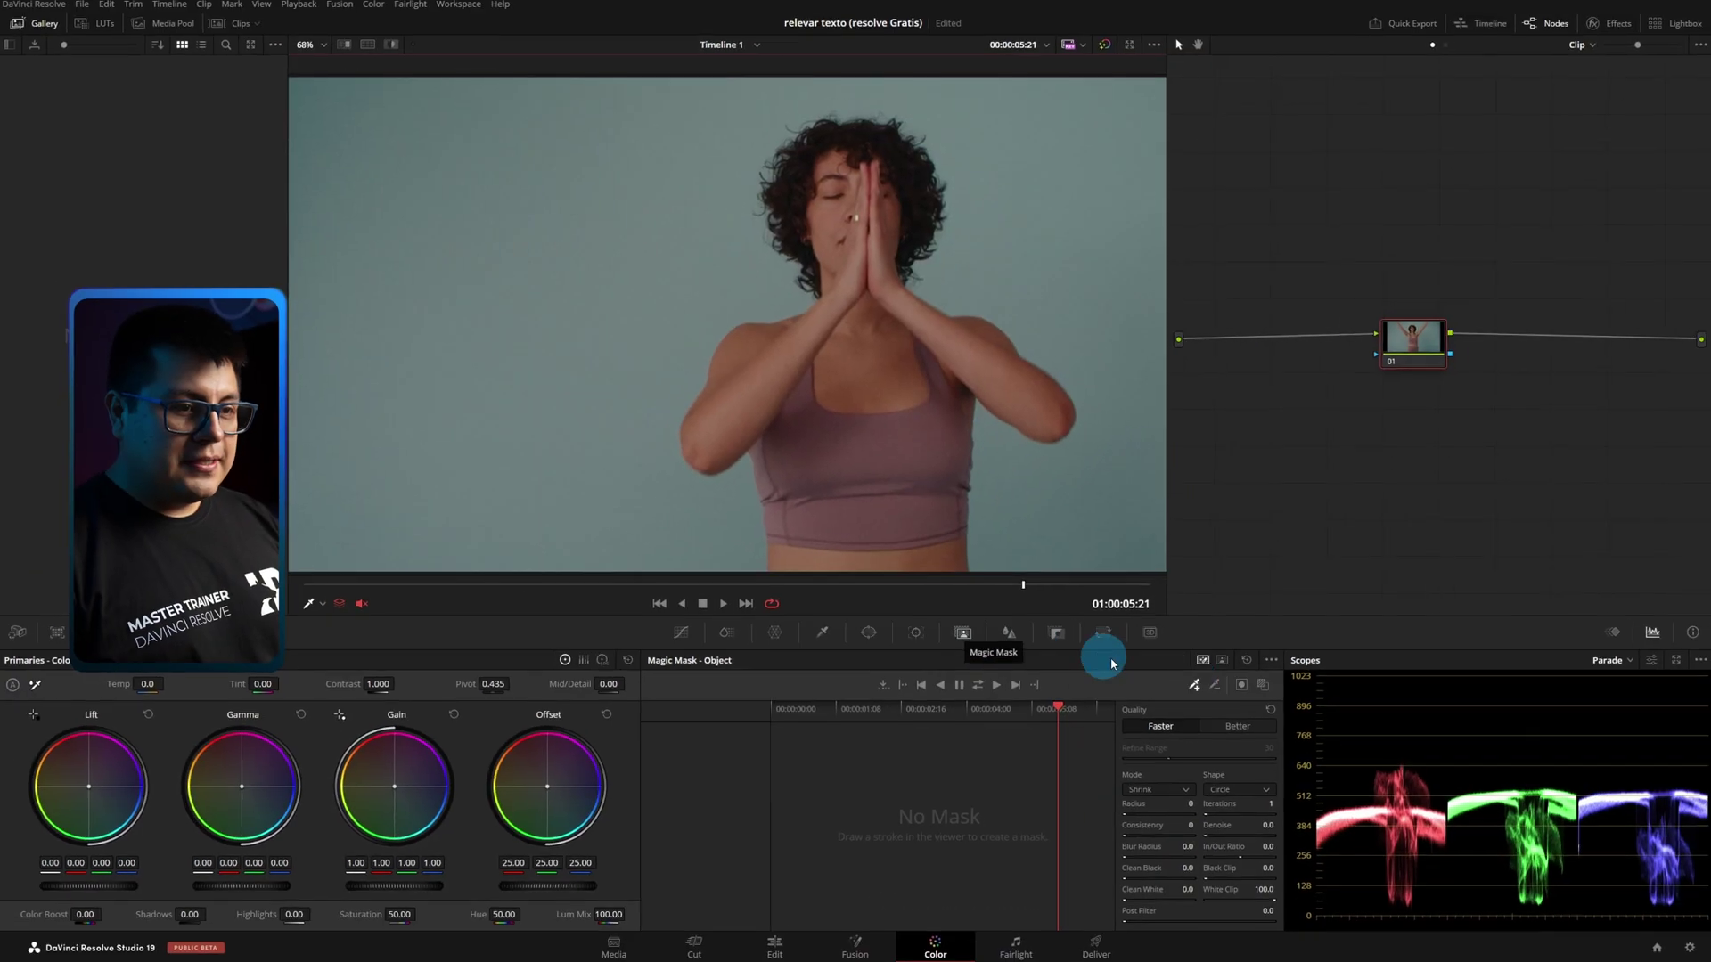
click(1195, 690)
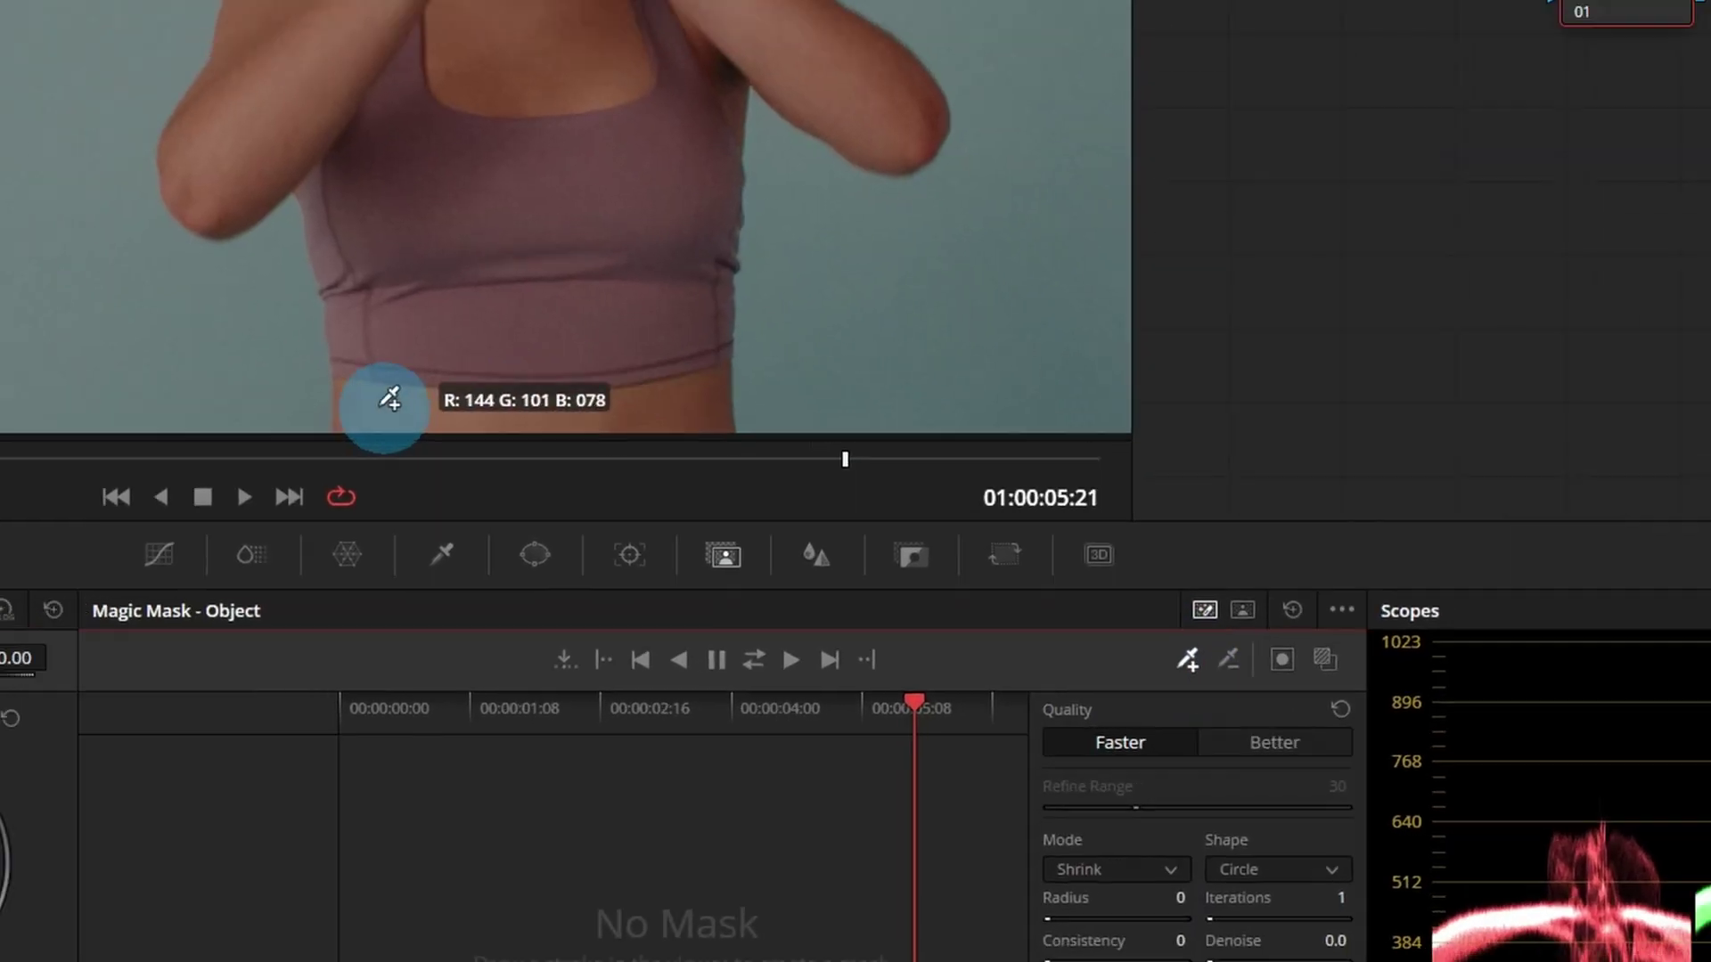
mouse_move(389, 399)
mouse_down()
mouse_move(788, 462)
mouse_move(788, 332)
mouse_up()
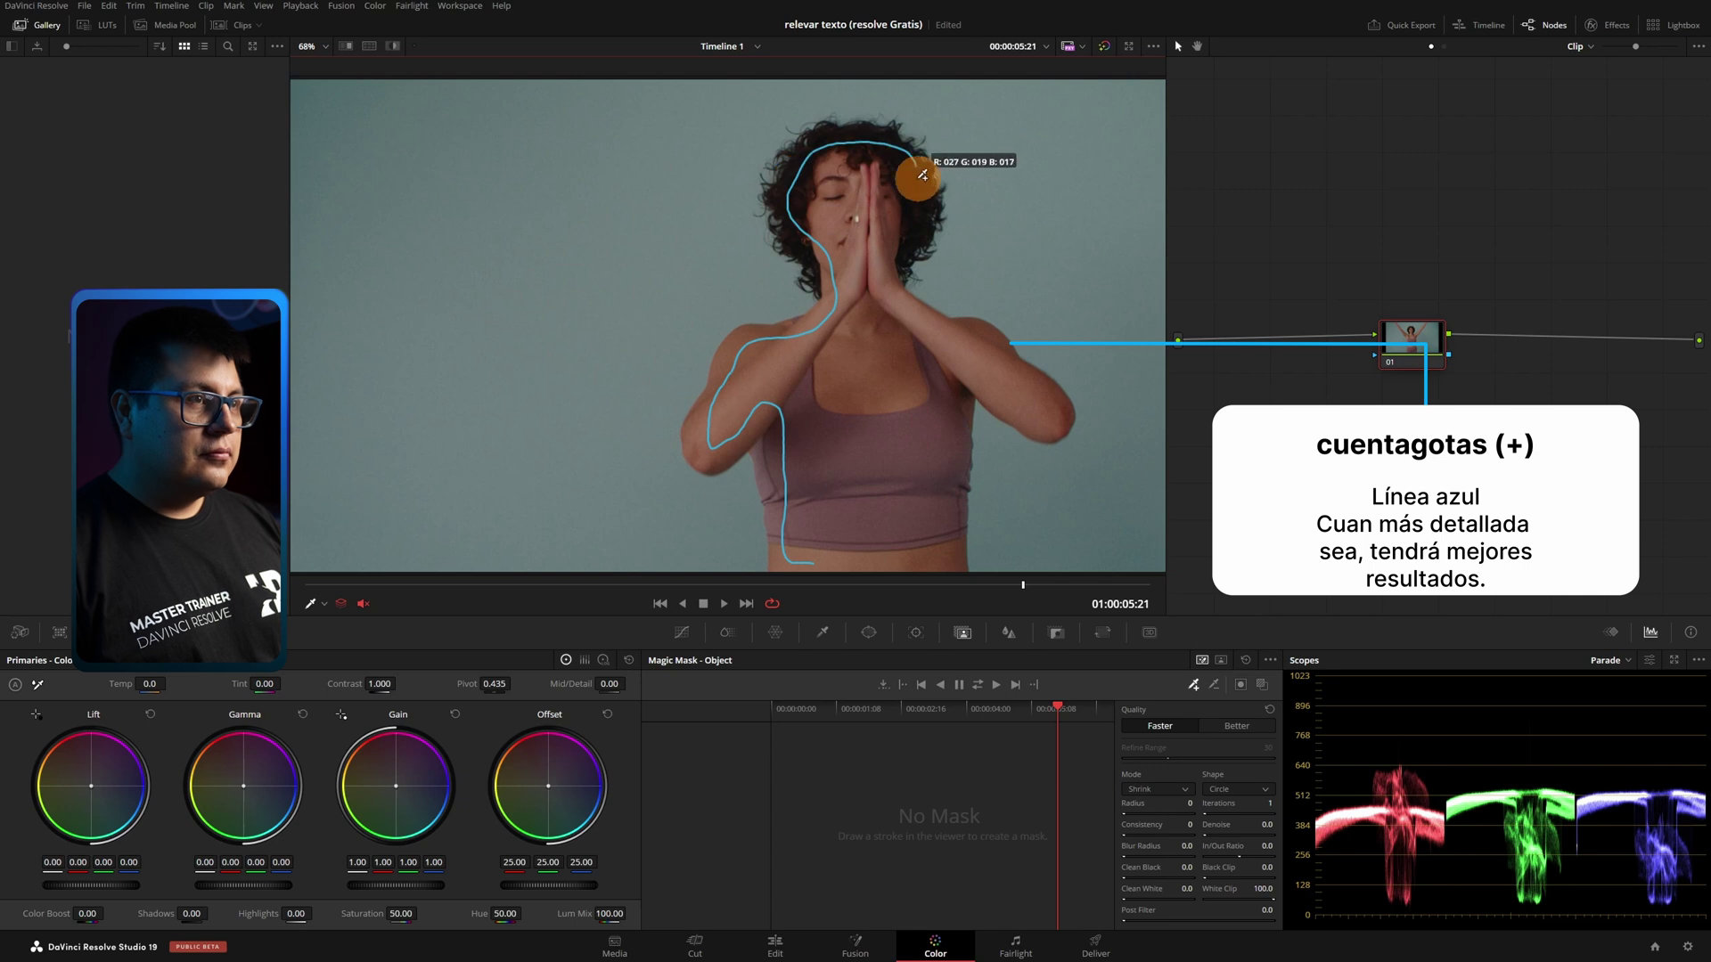
mouse_move(924, 317)
mouse_down()
mouse_move(1023, 378)
mouse_move(954, 552)
mouse_up()
drag(856, 394, 865, 169)
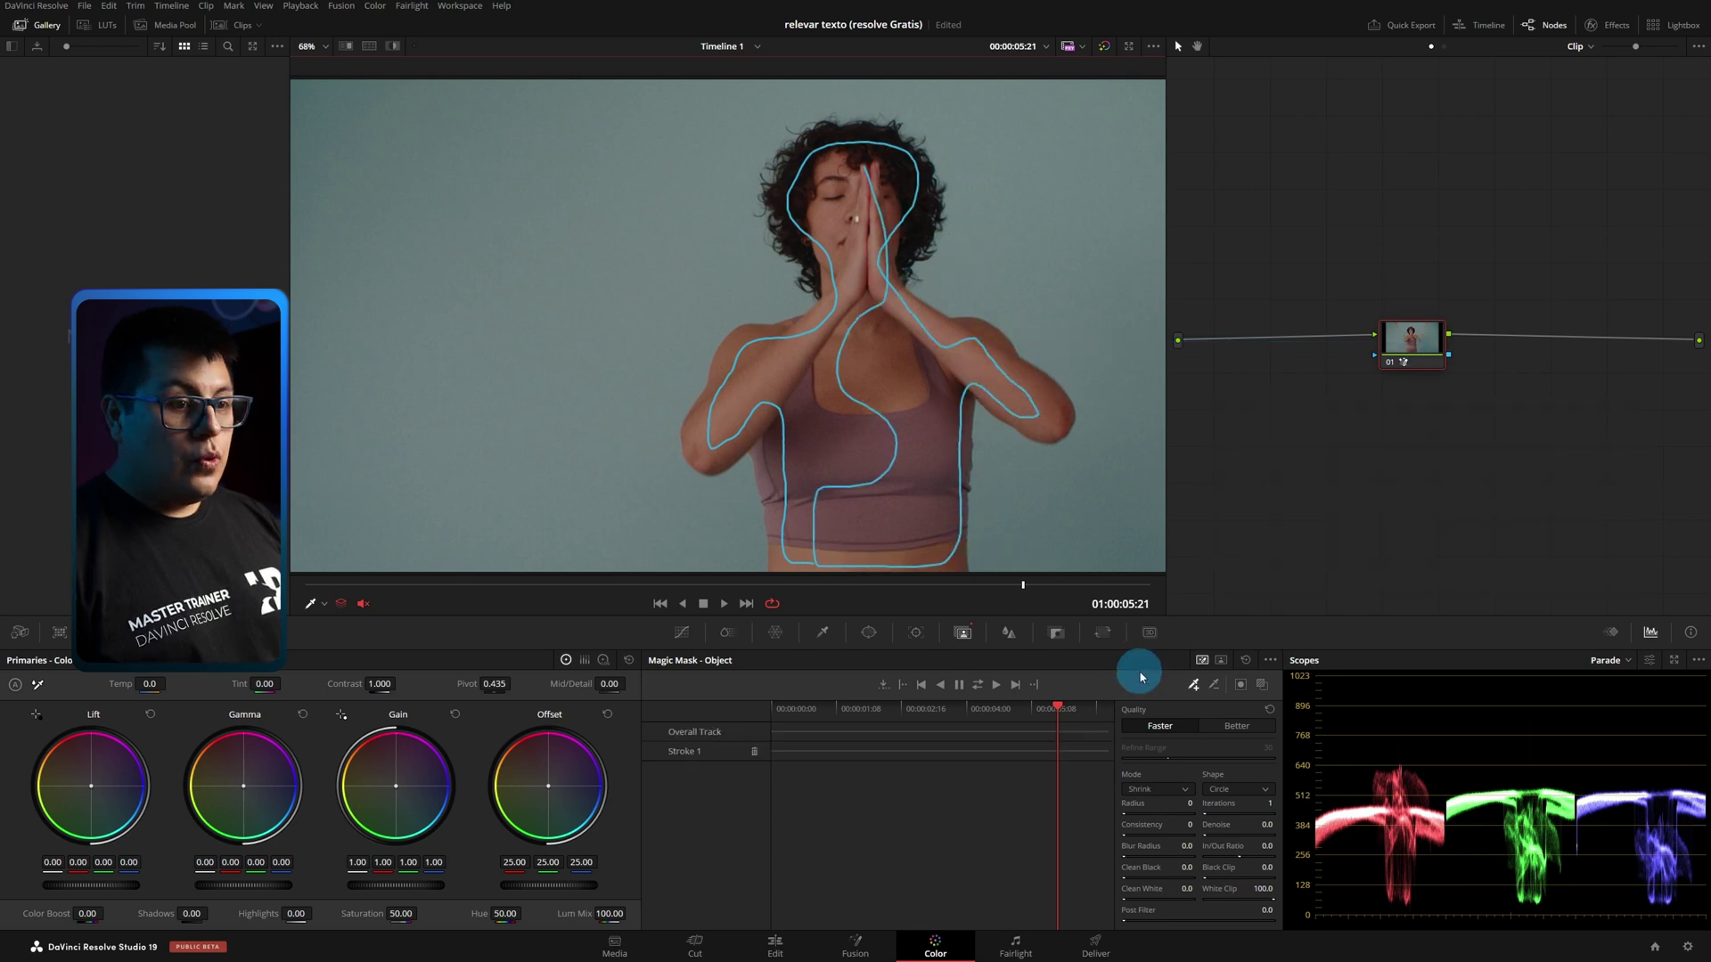
Show the red mask overlay, scrub the whole clip to verify the tracked mask, then hide it.
click(1263, 686)
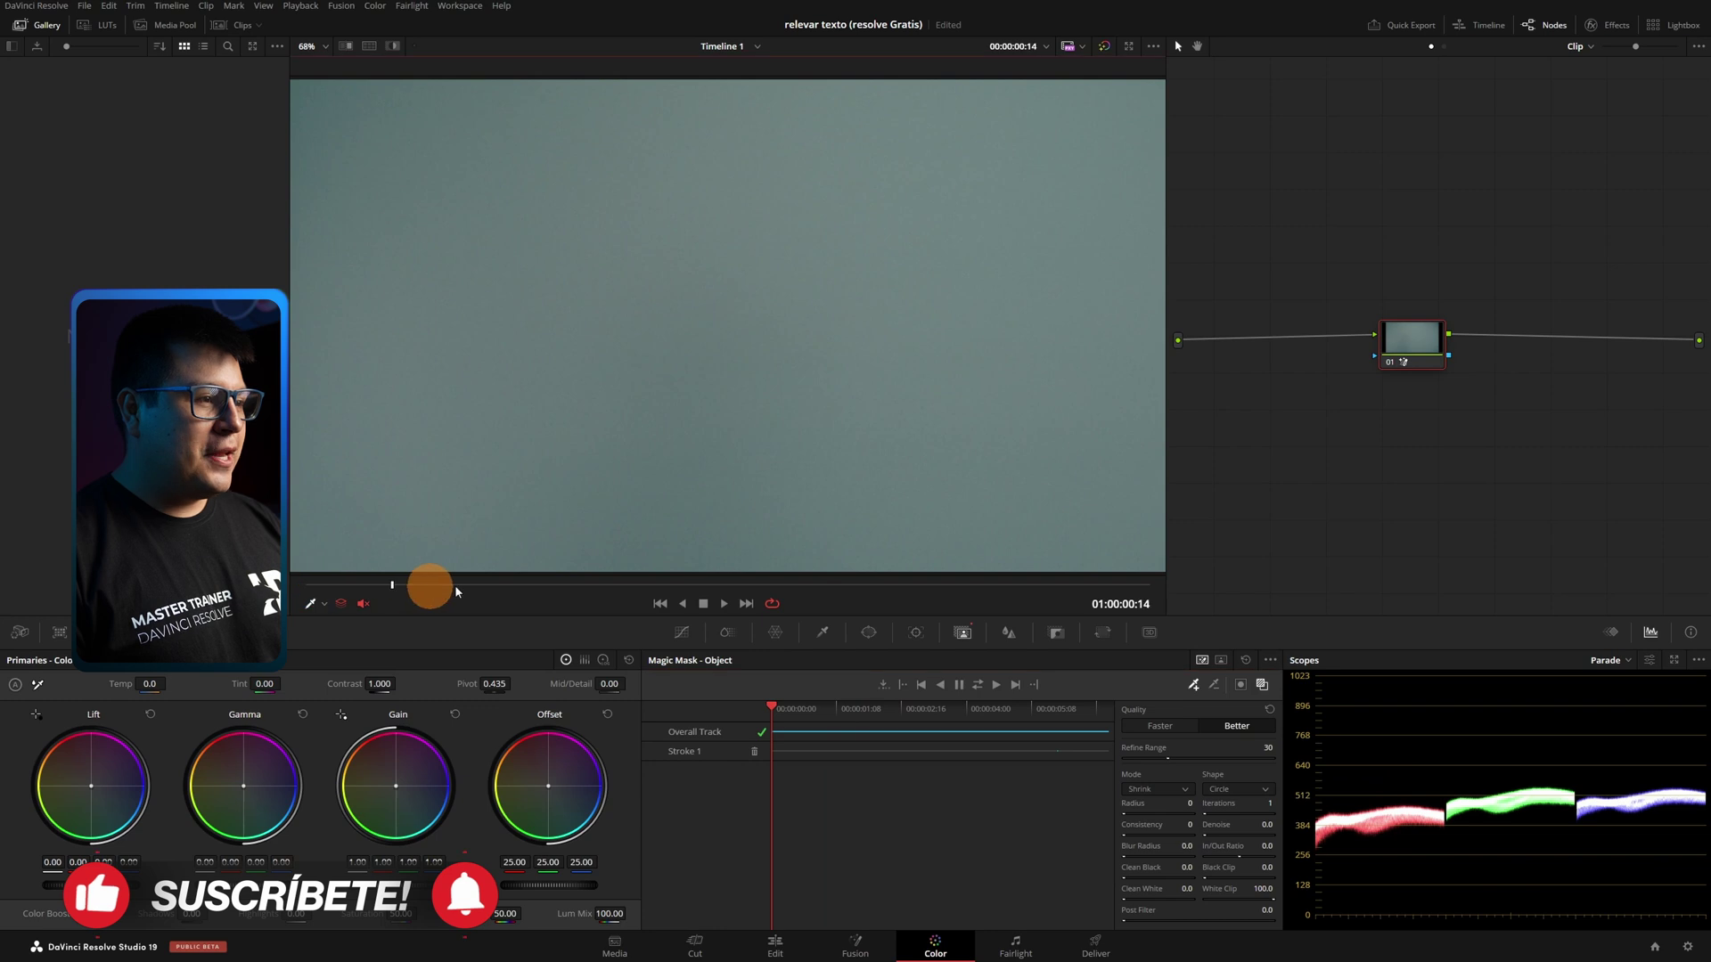
drag(455, 591, 914, 615)
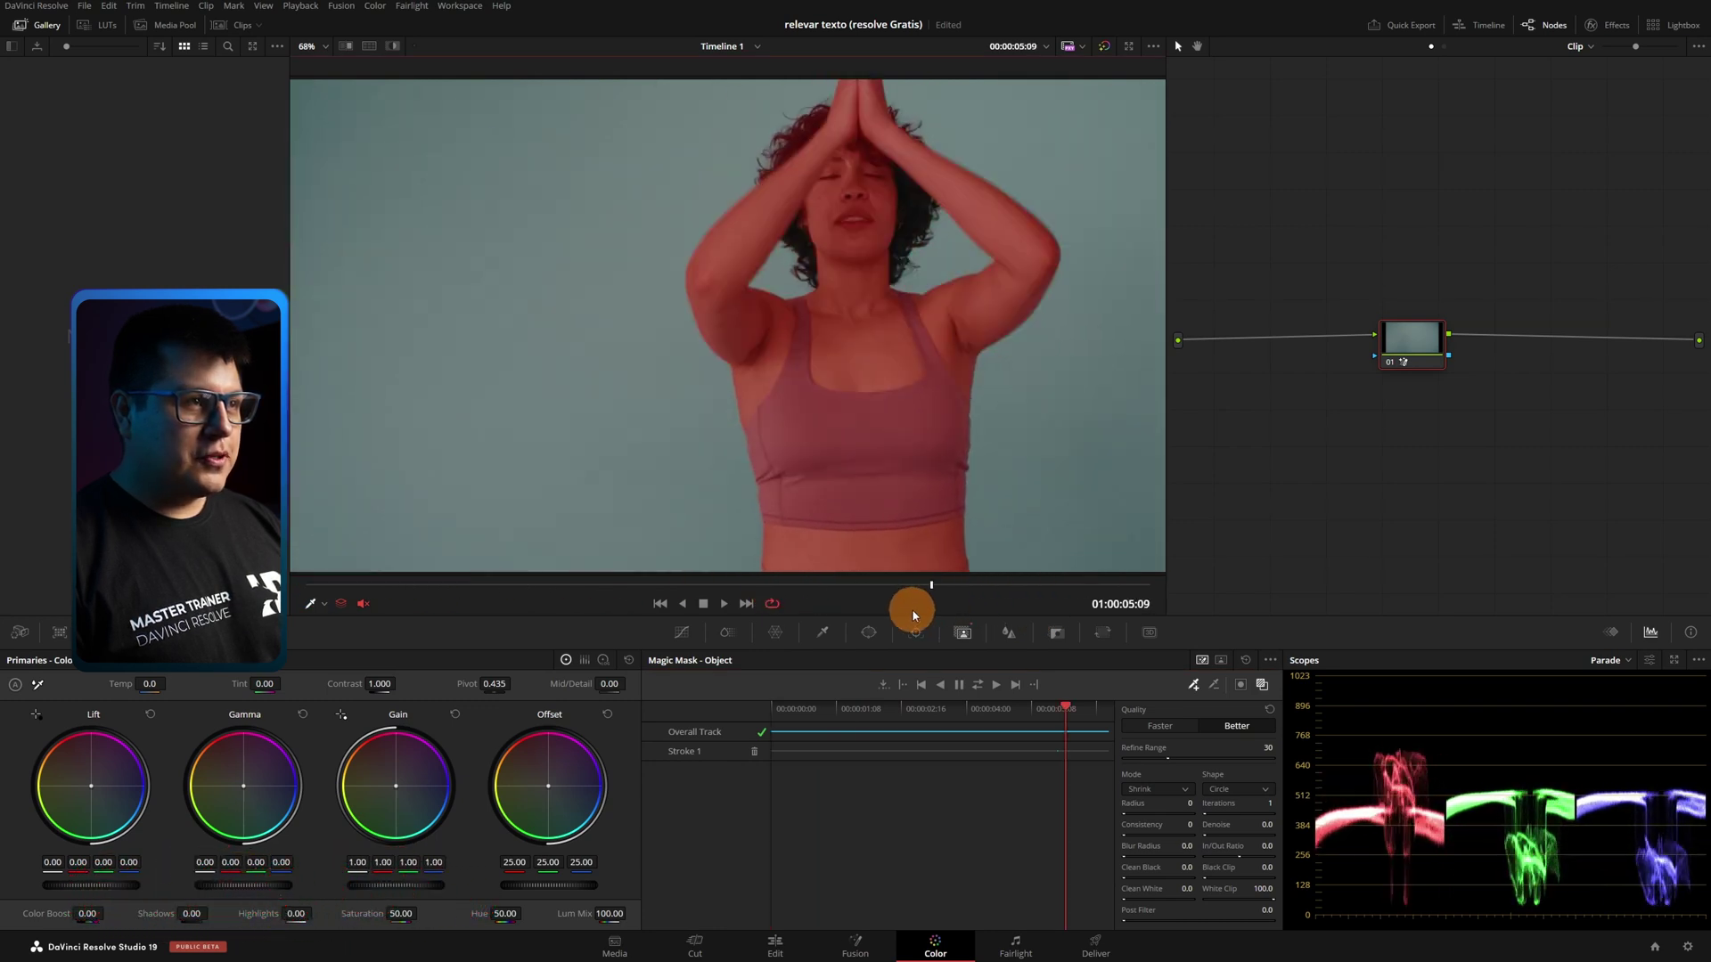
drag(913, 614, 1029, 606)
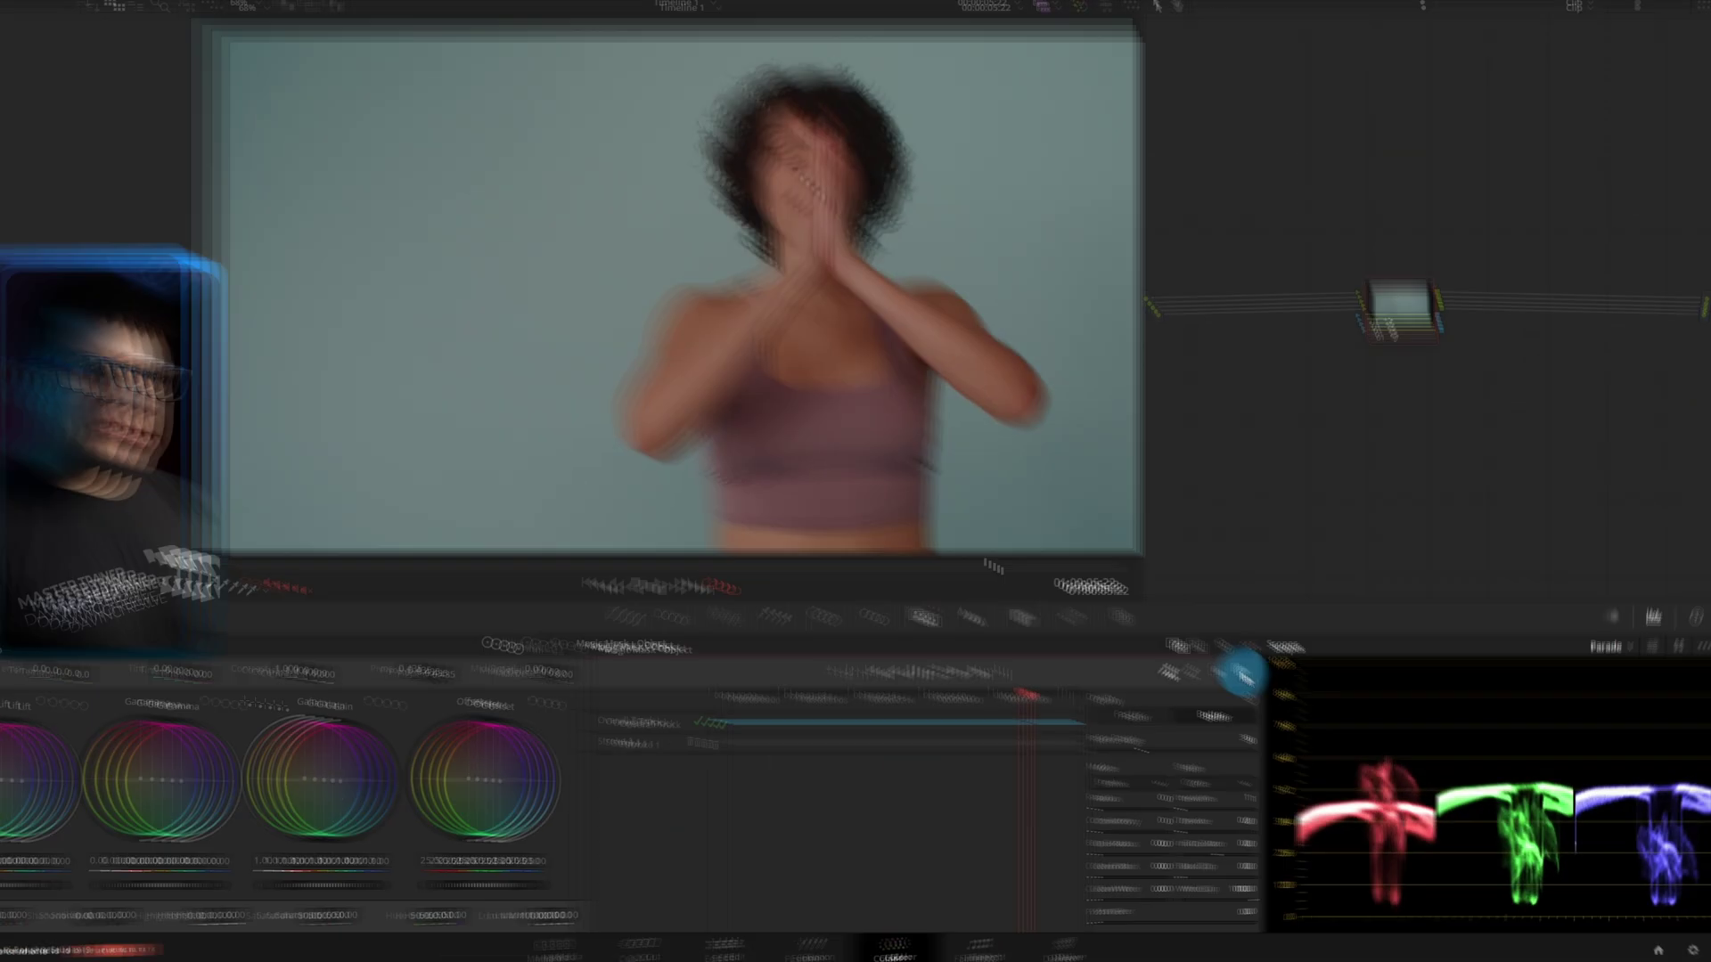
click(1411, 377)
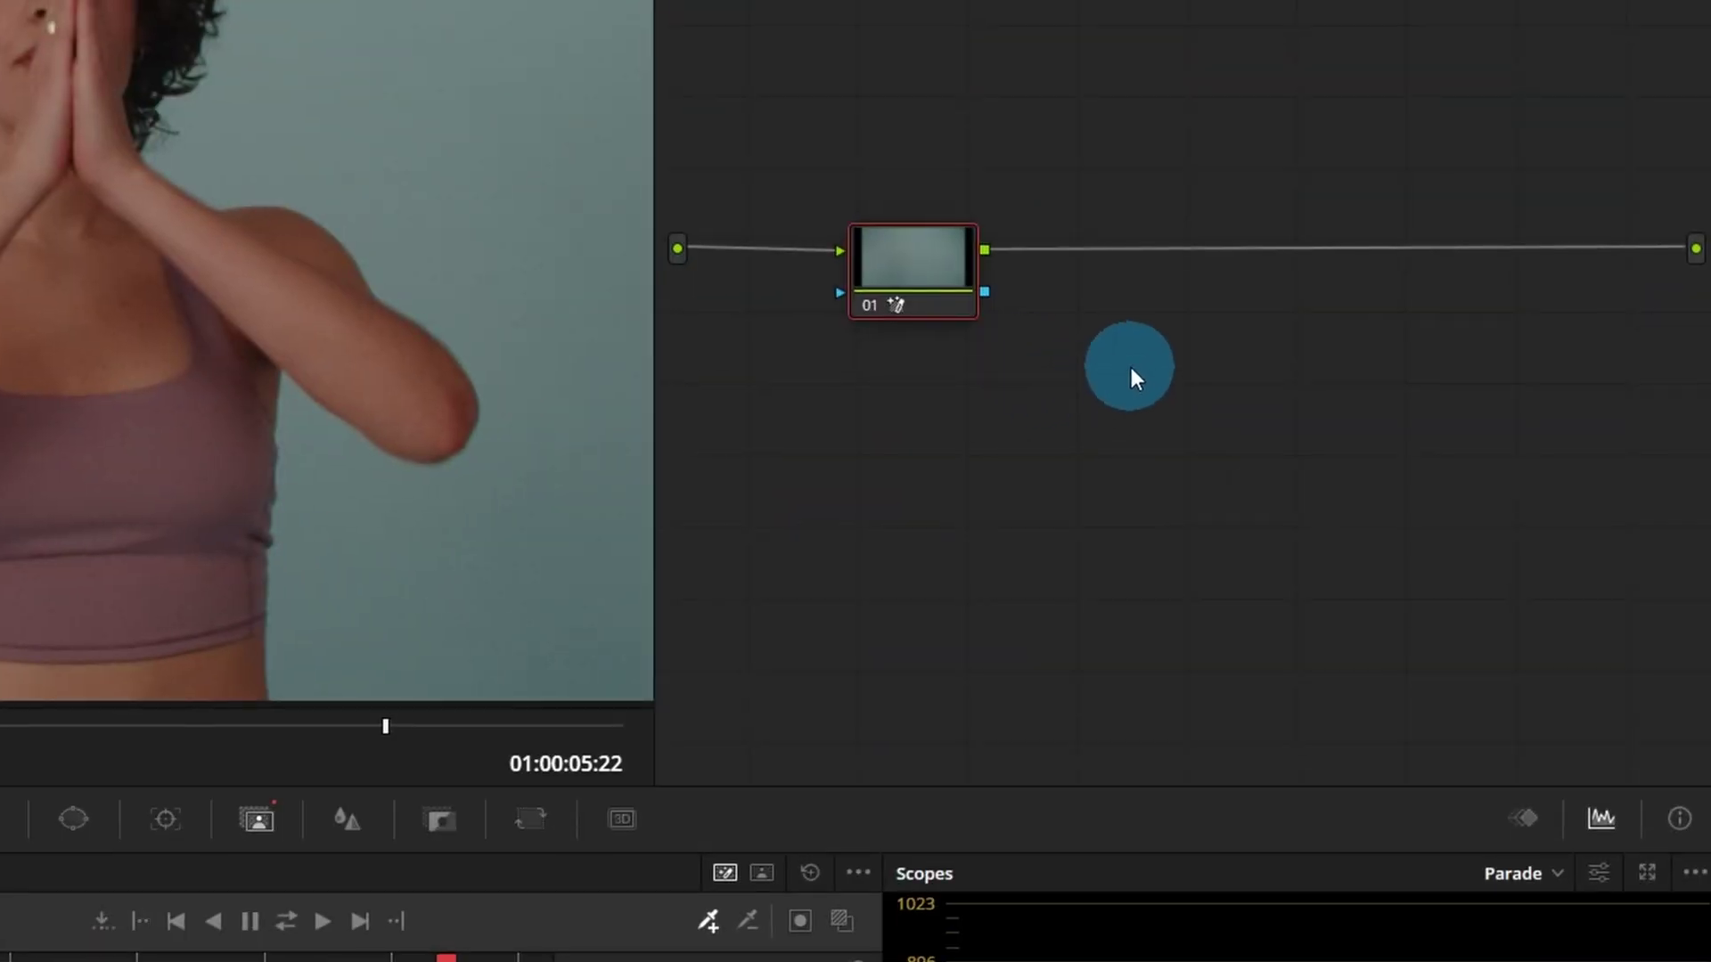
Add an alpha output fed by the node's mask, check the cut-out woman, and return to Edit.
right_click(1404, 390)
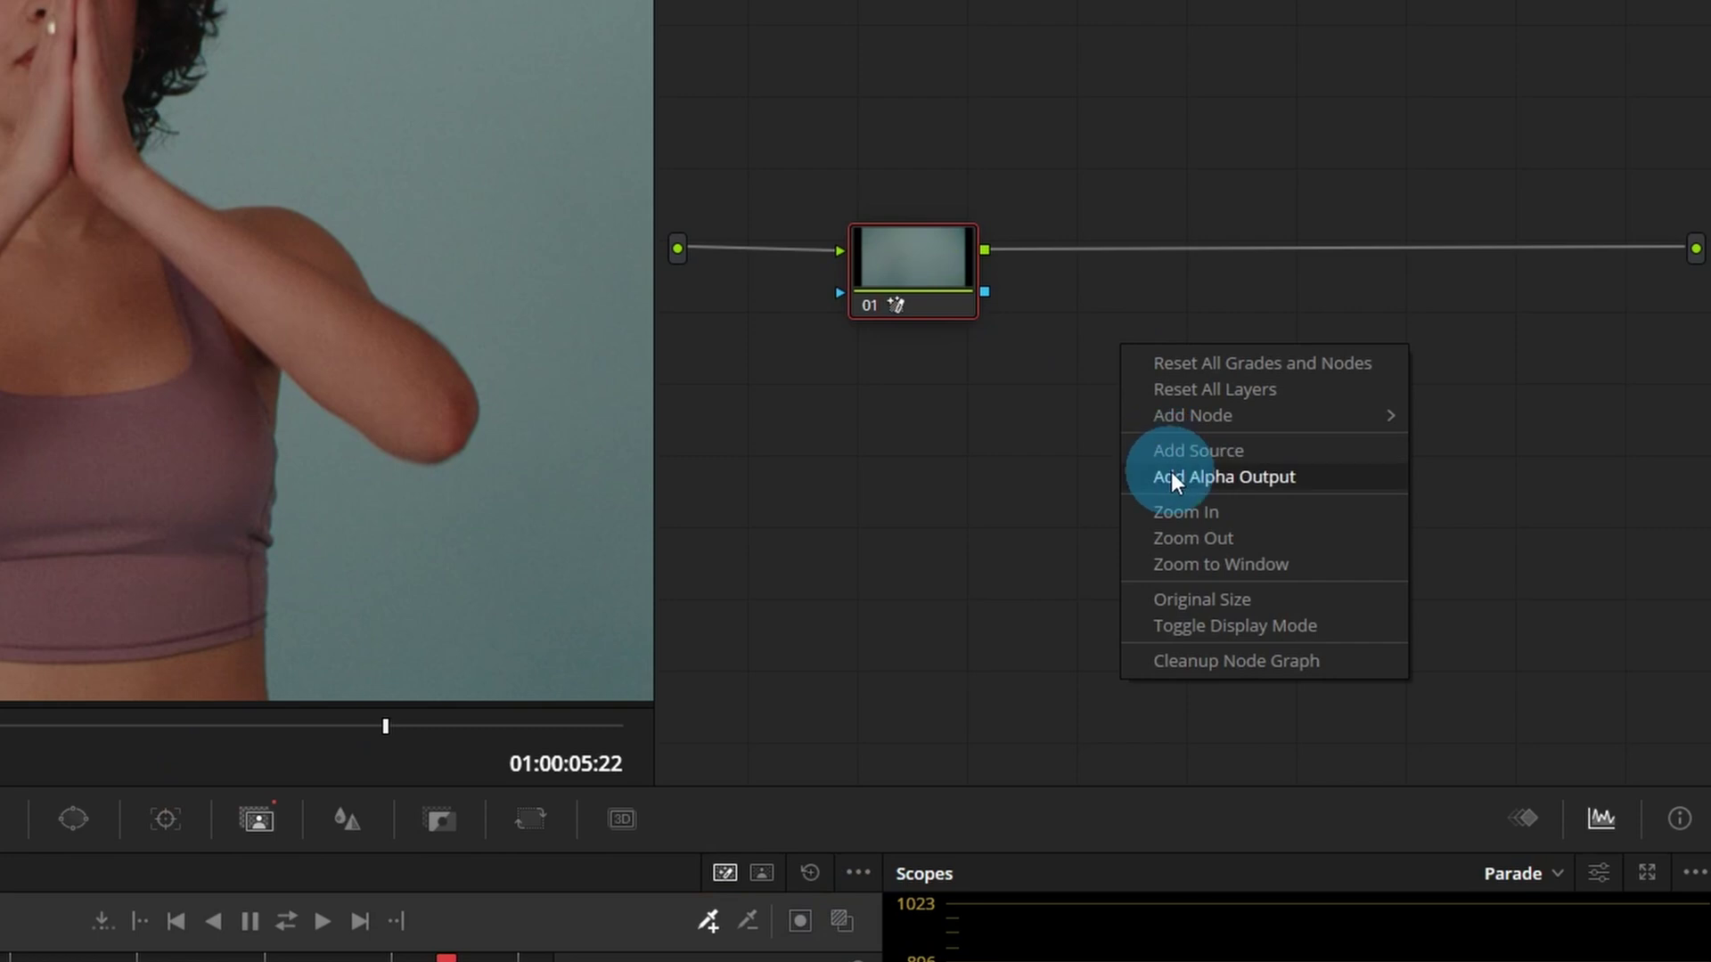
click(1207, 477)
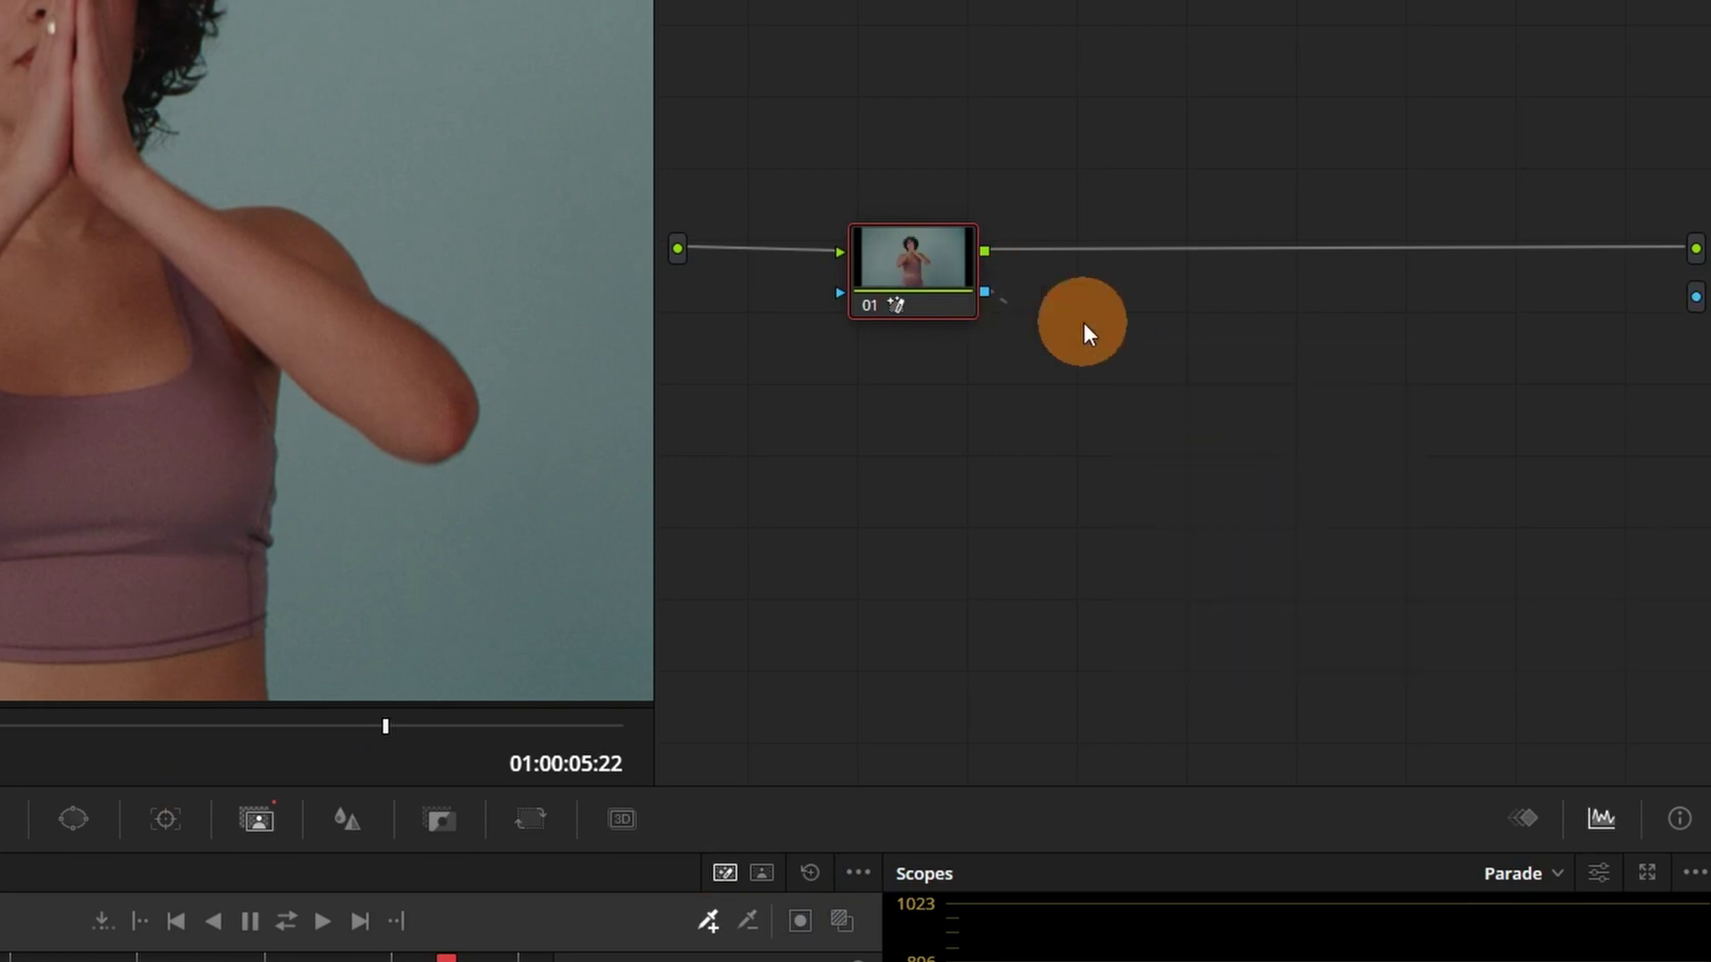
drag(1692, 325, 1693, 327)
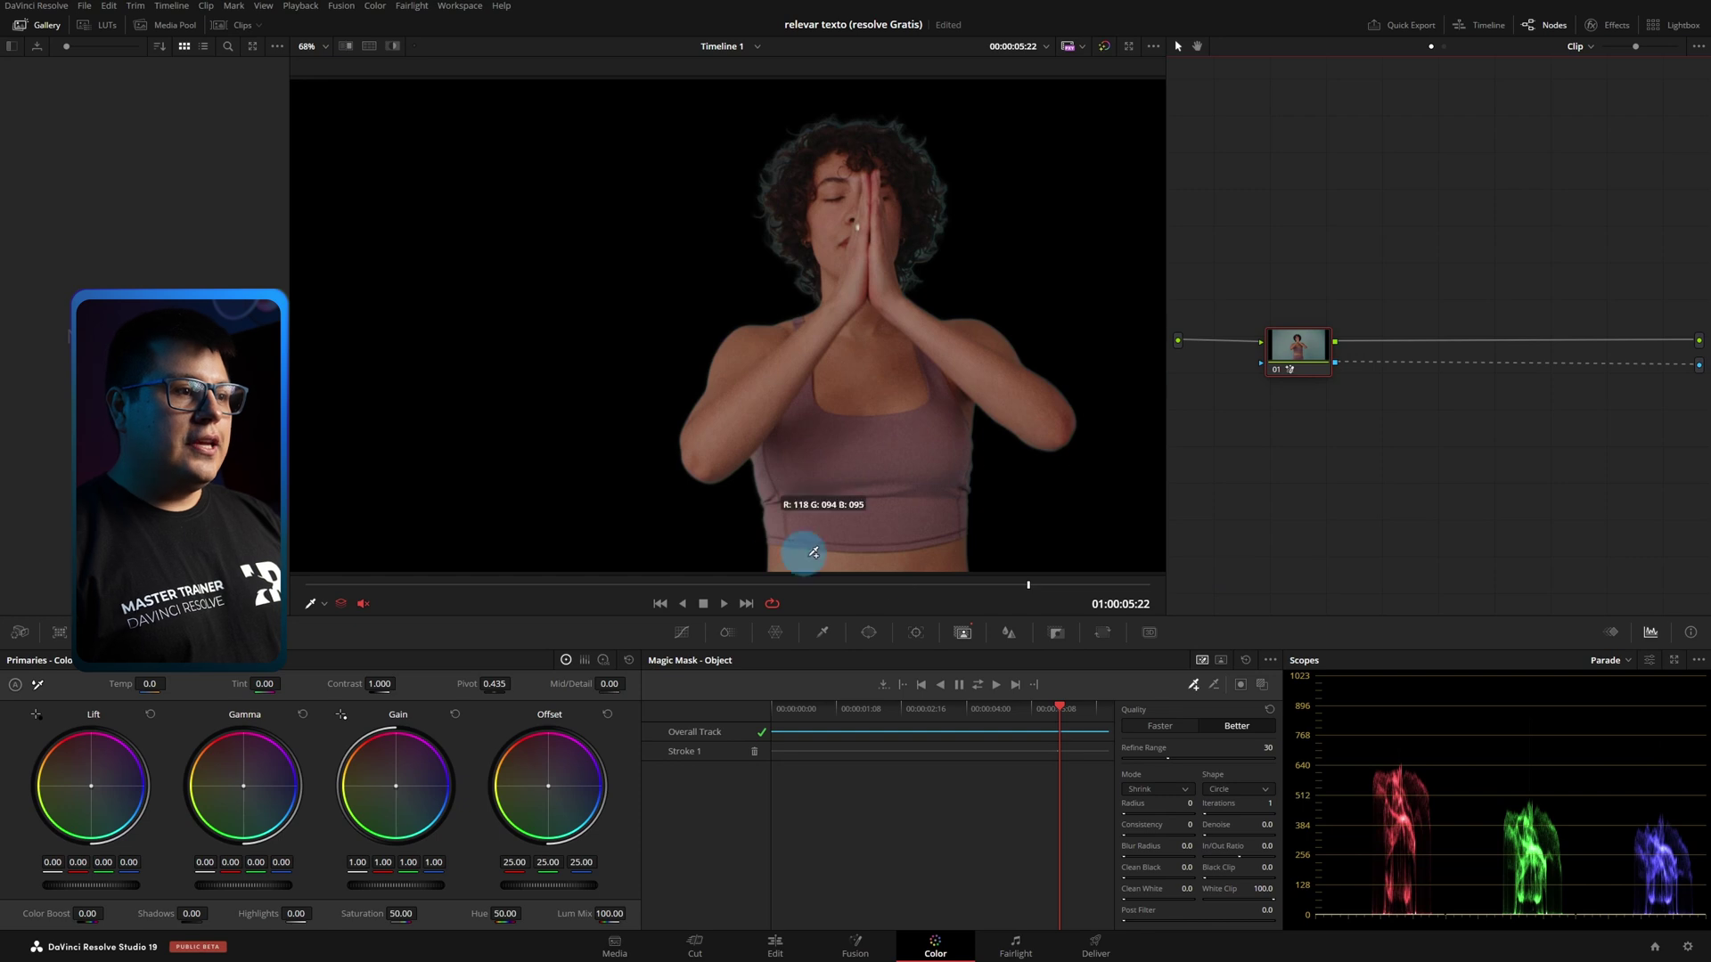
drag(981, 584, 477, 579)
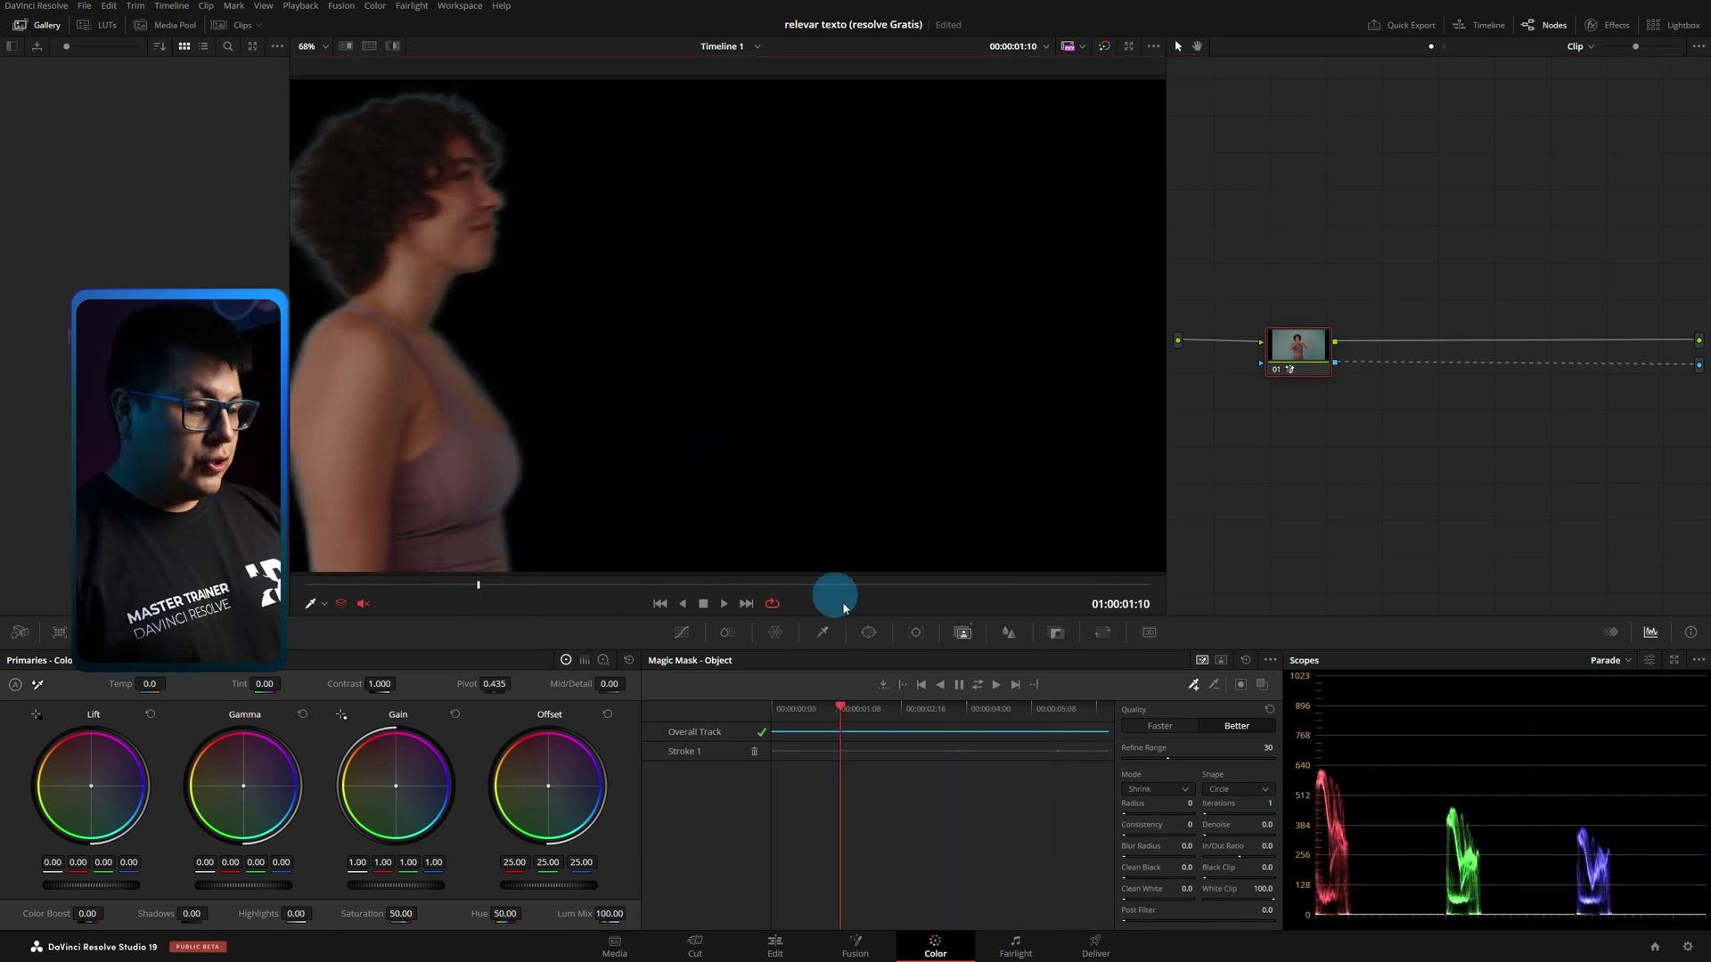
click(761, 949)
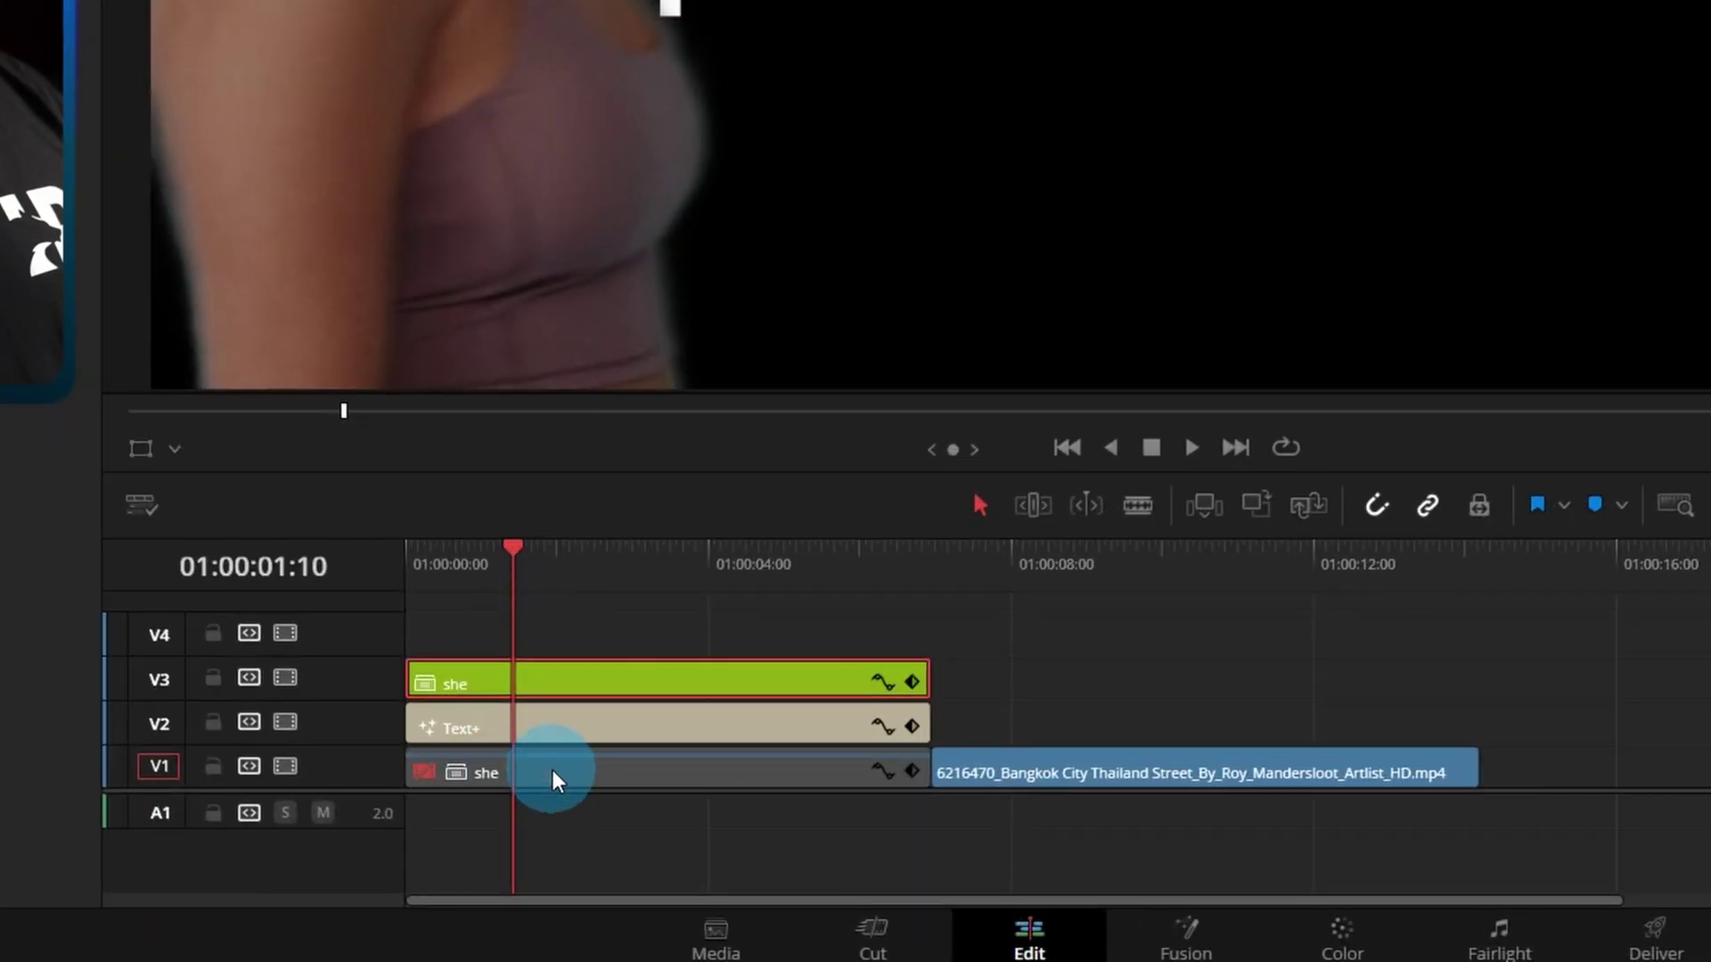
Re-enable the V1 woman clip, preview her passing in front of the title, and select the Text+ clip.
click(552, 771)
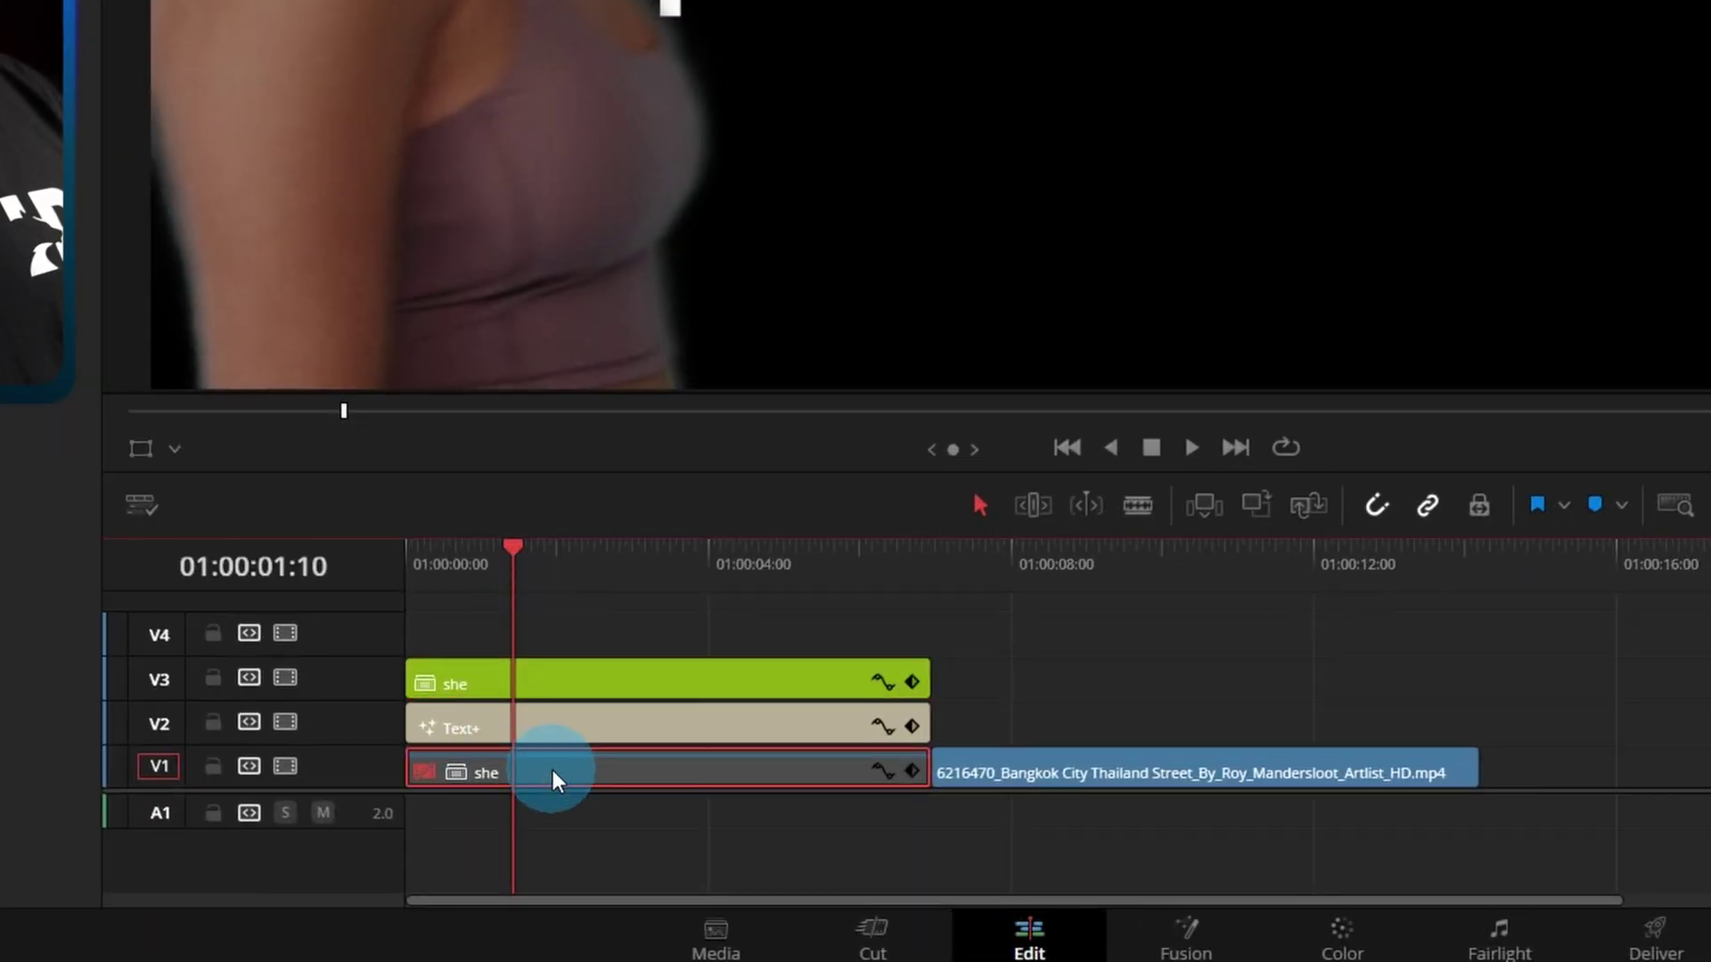
key(d)
click(461, 570)
mouse_move(462, 569)
mouse_down()
mouse_move(514, 755)
mouse_move(537, 761)
mouse_move(497, 764)
mouse_up()
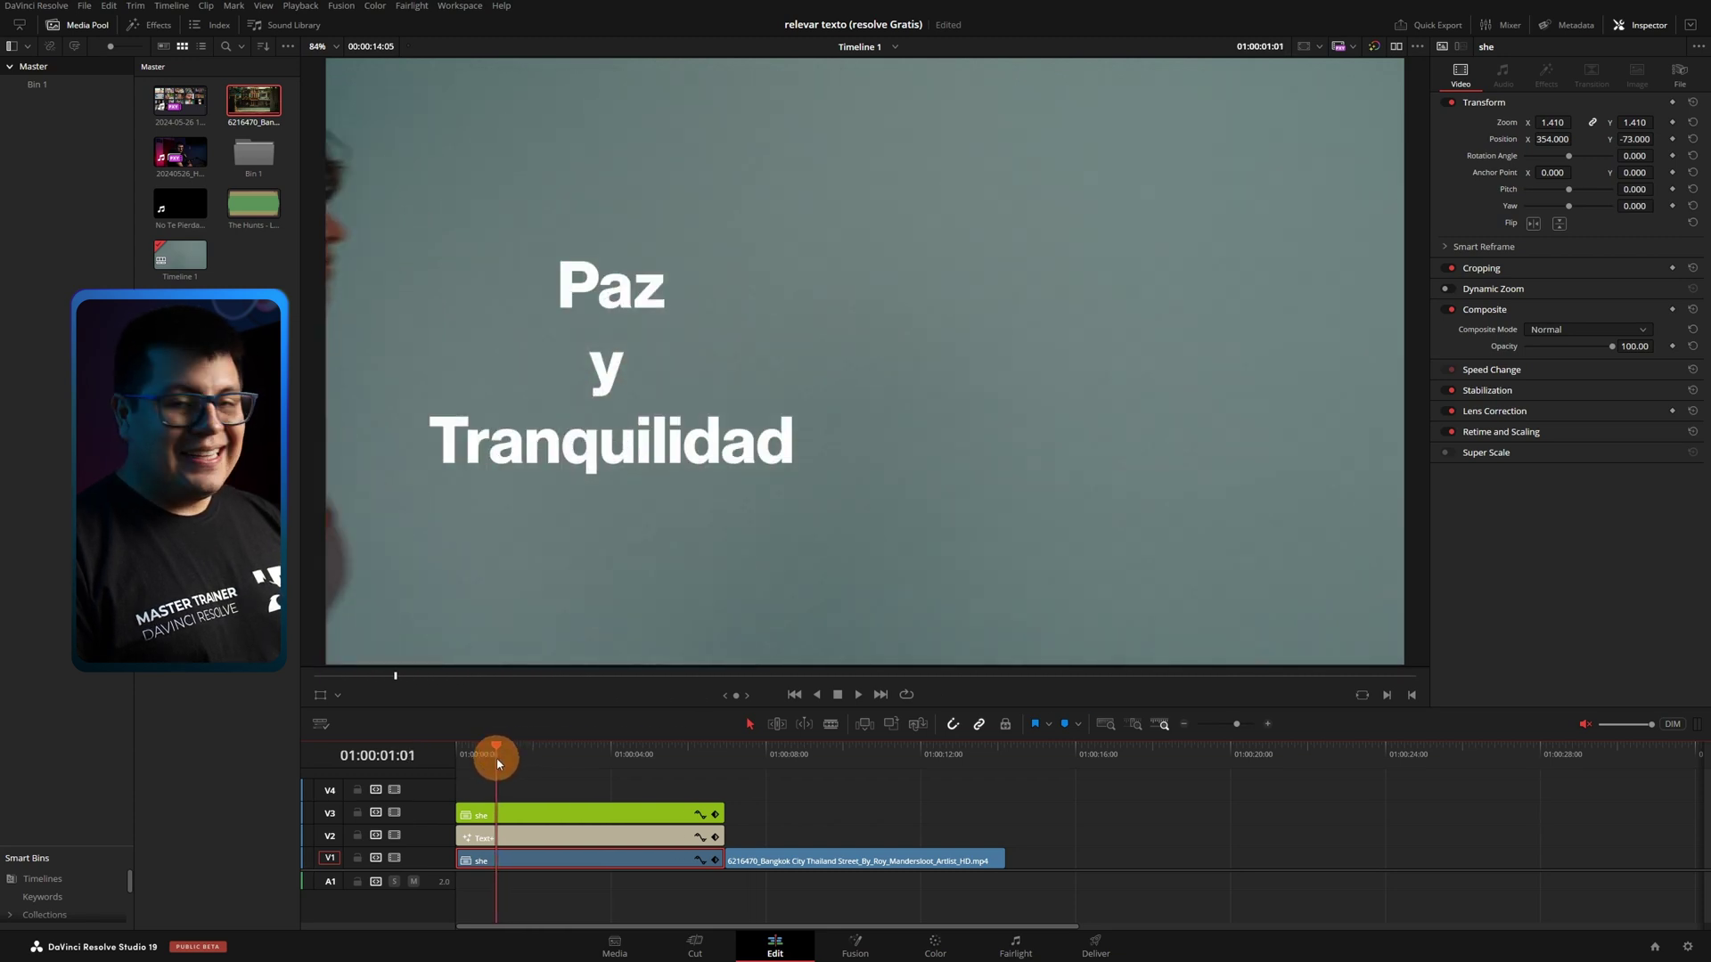
drag(497, 763, 518, 771)
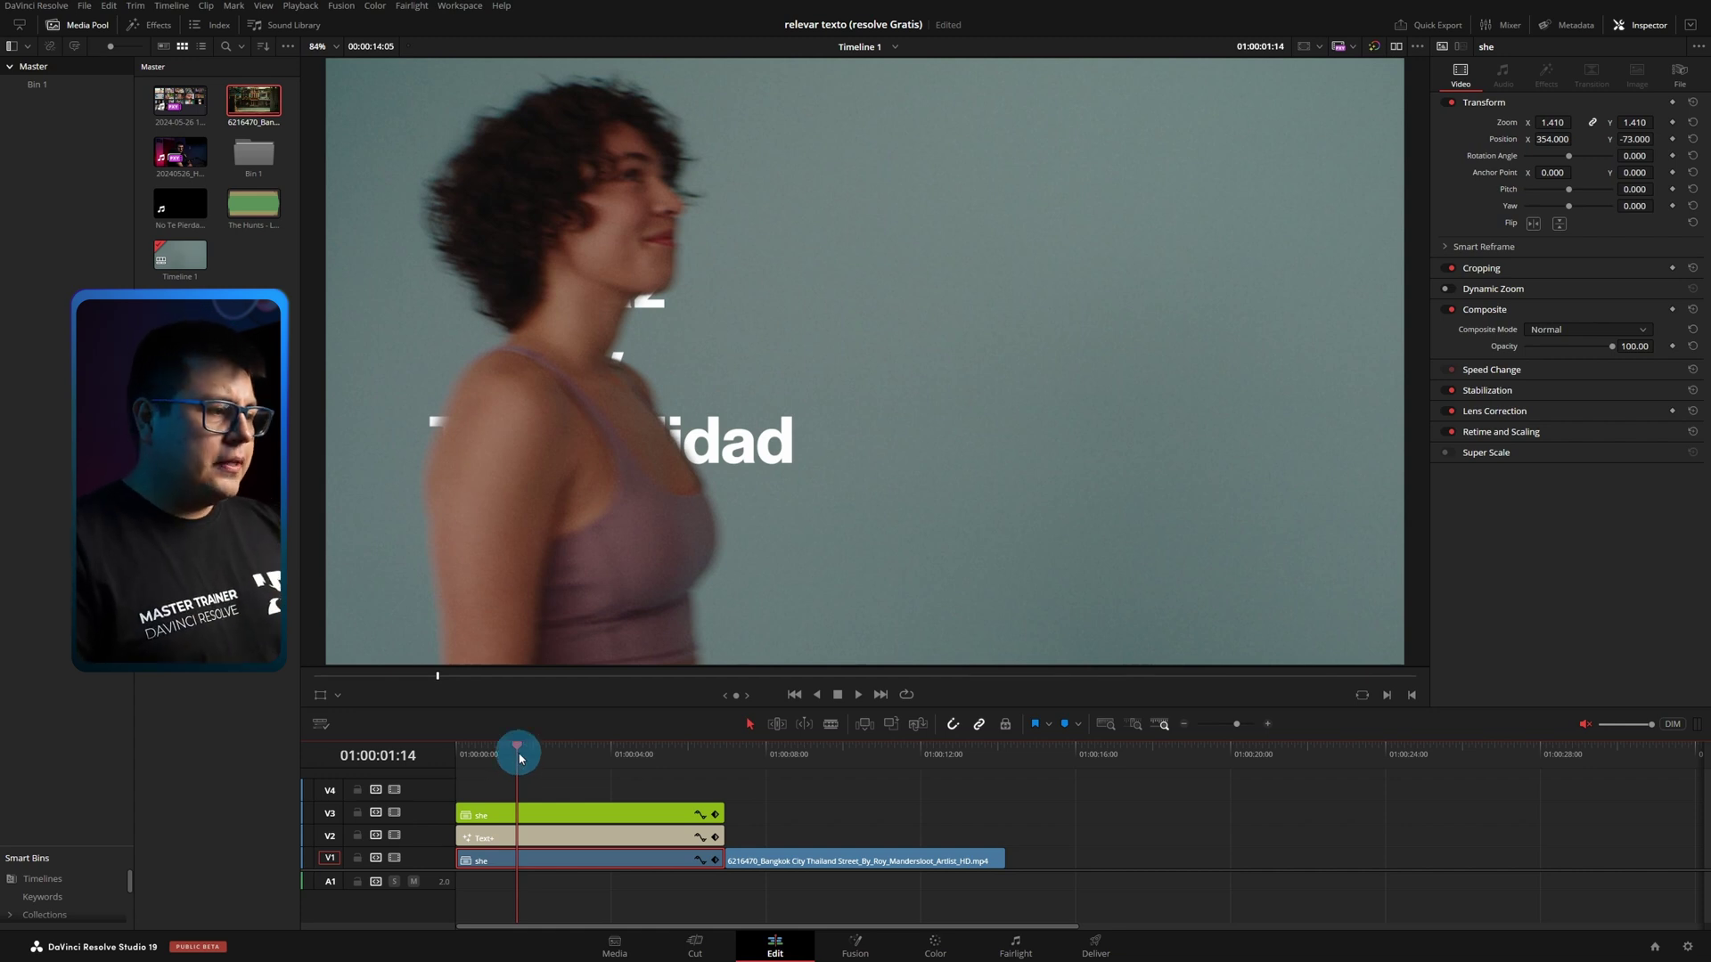
drag(520, 758, 506, 746)
click(544, 836)
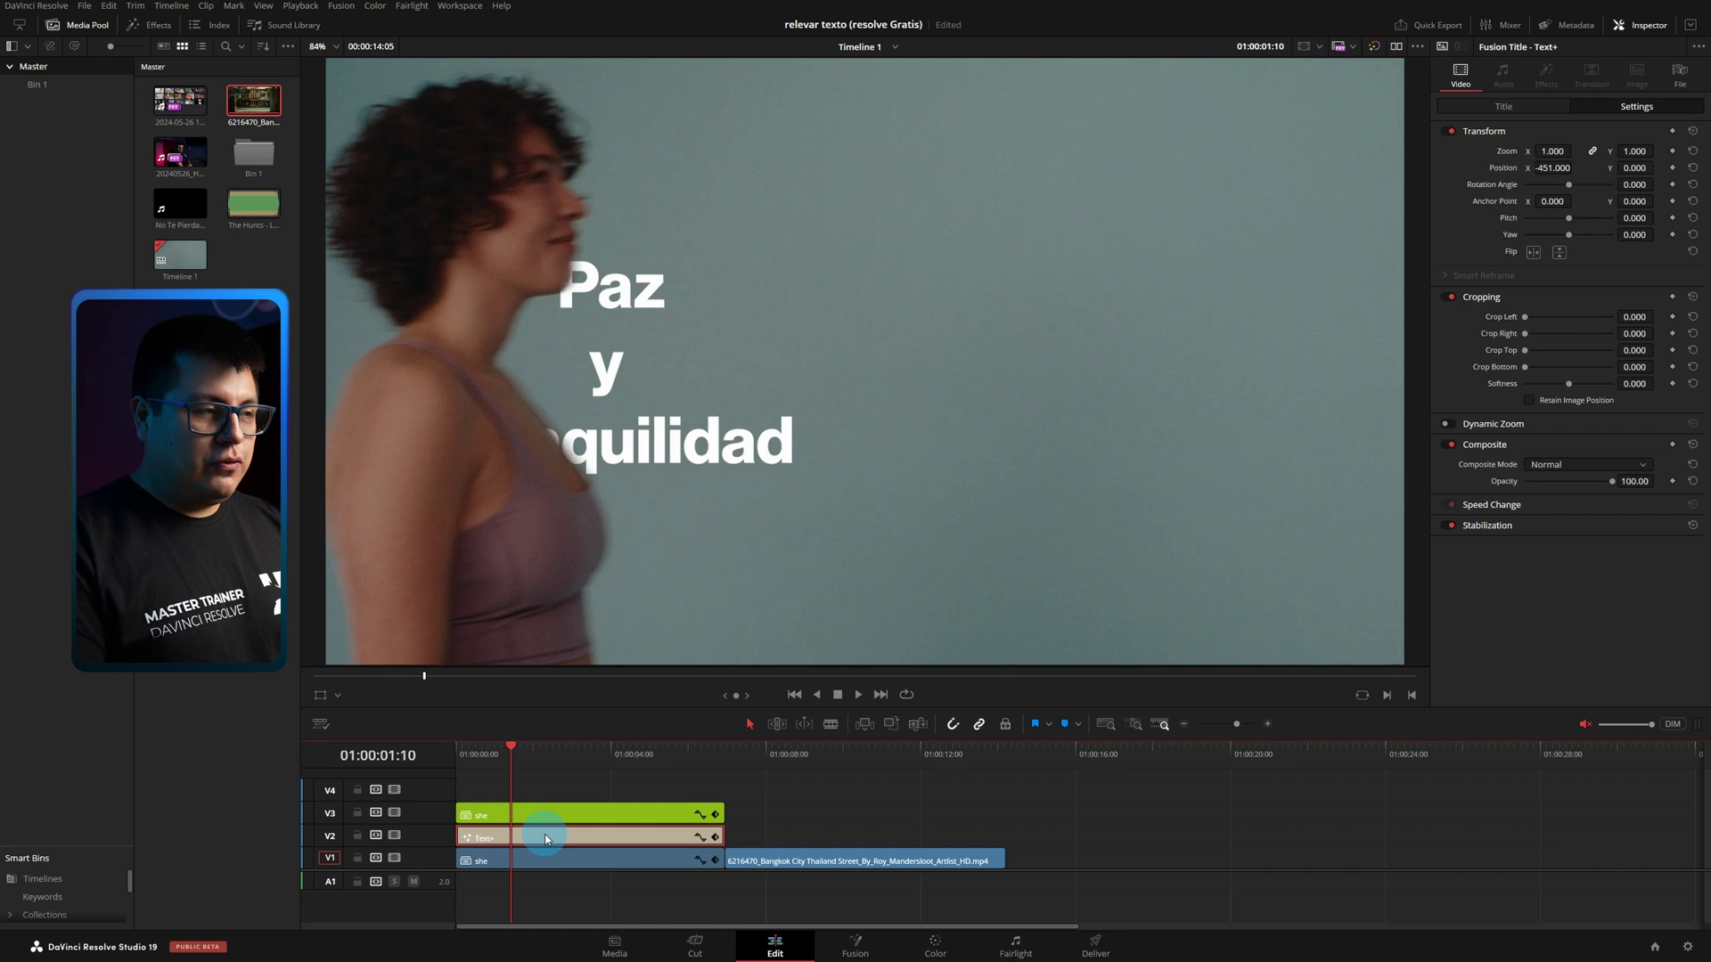
Around 01:00:01:07, crop the title from the right and set a Crop Right keyframe.
click(507, 753)
drag(507, 755, 504, 754)
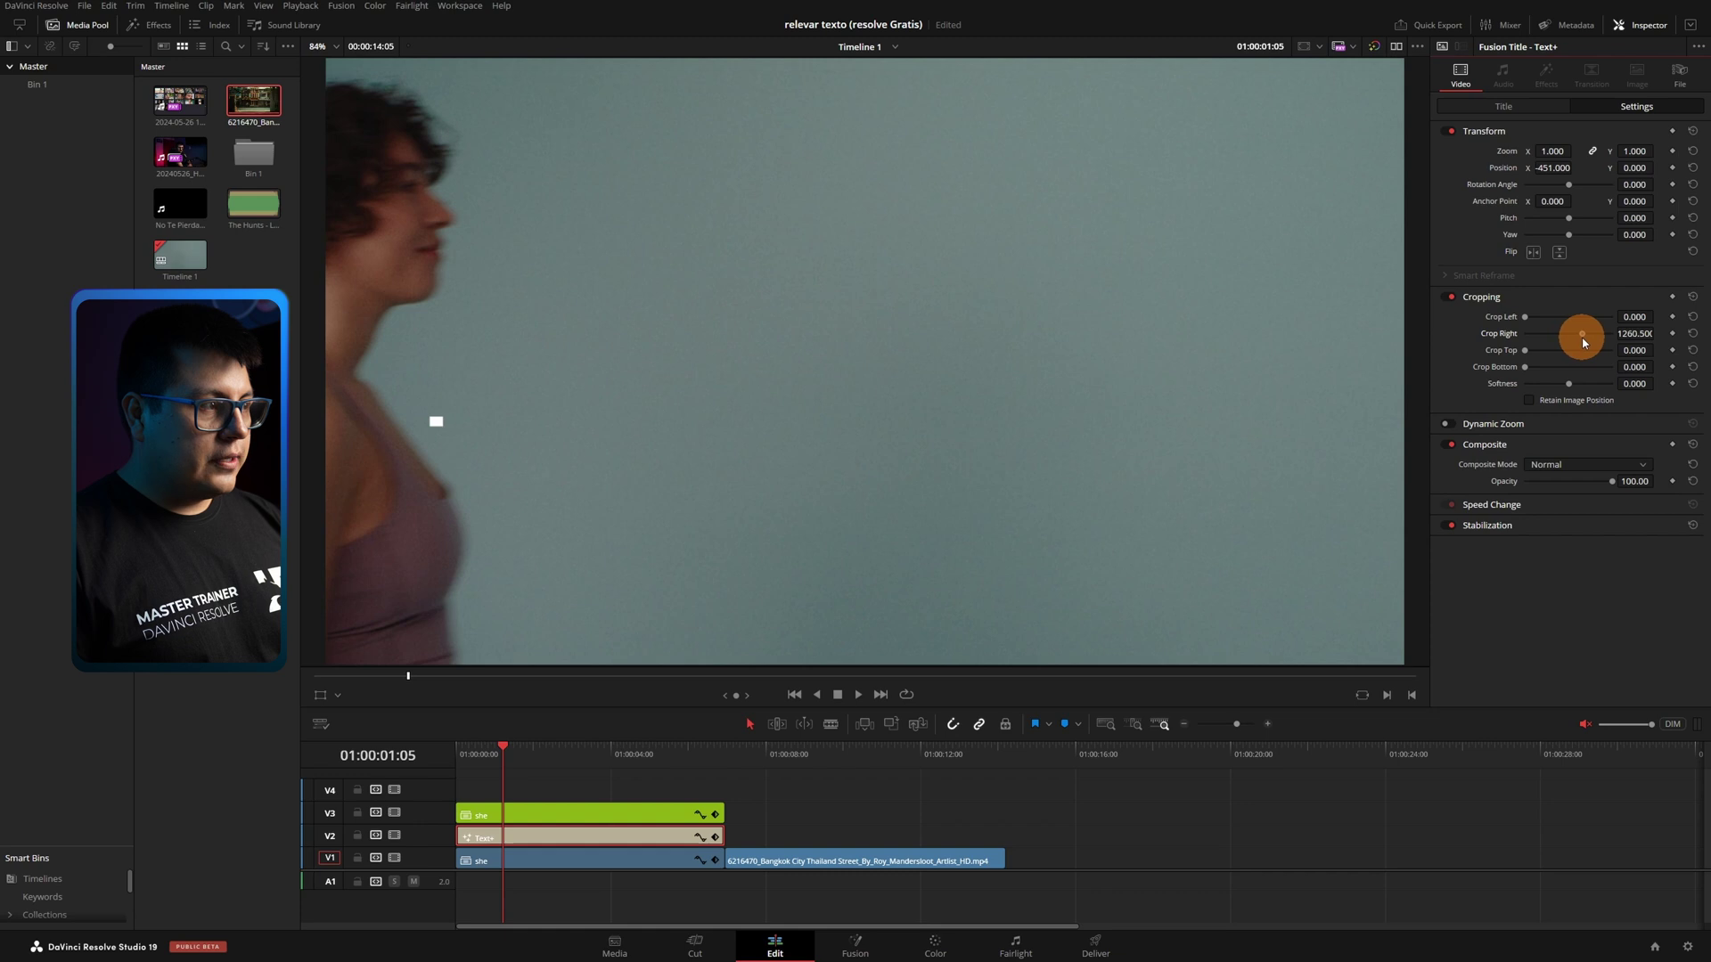
drag(1583, 339, 1585, 339)
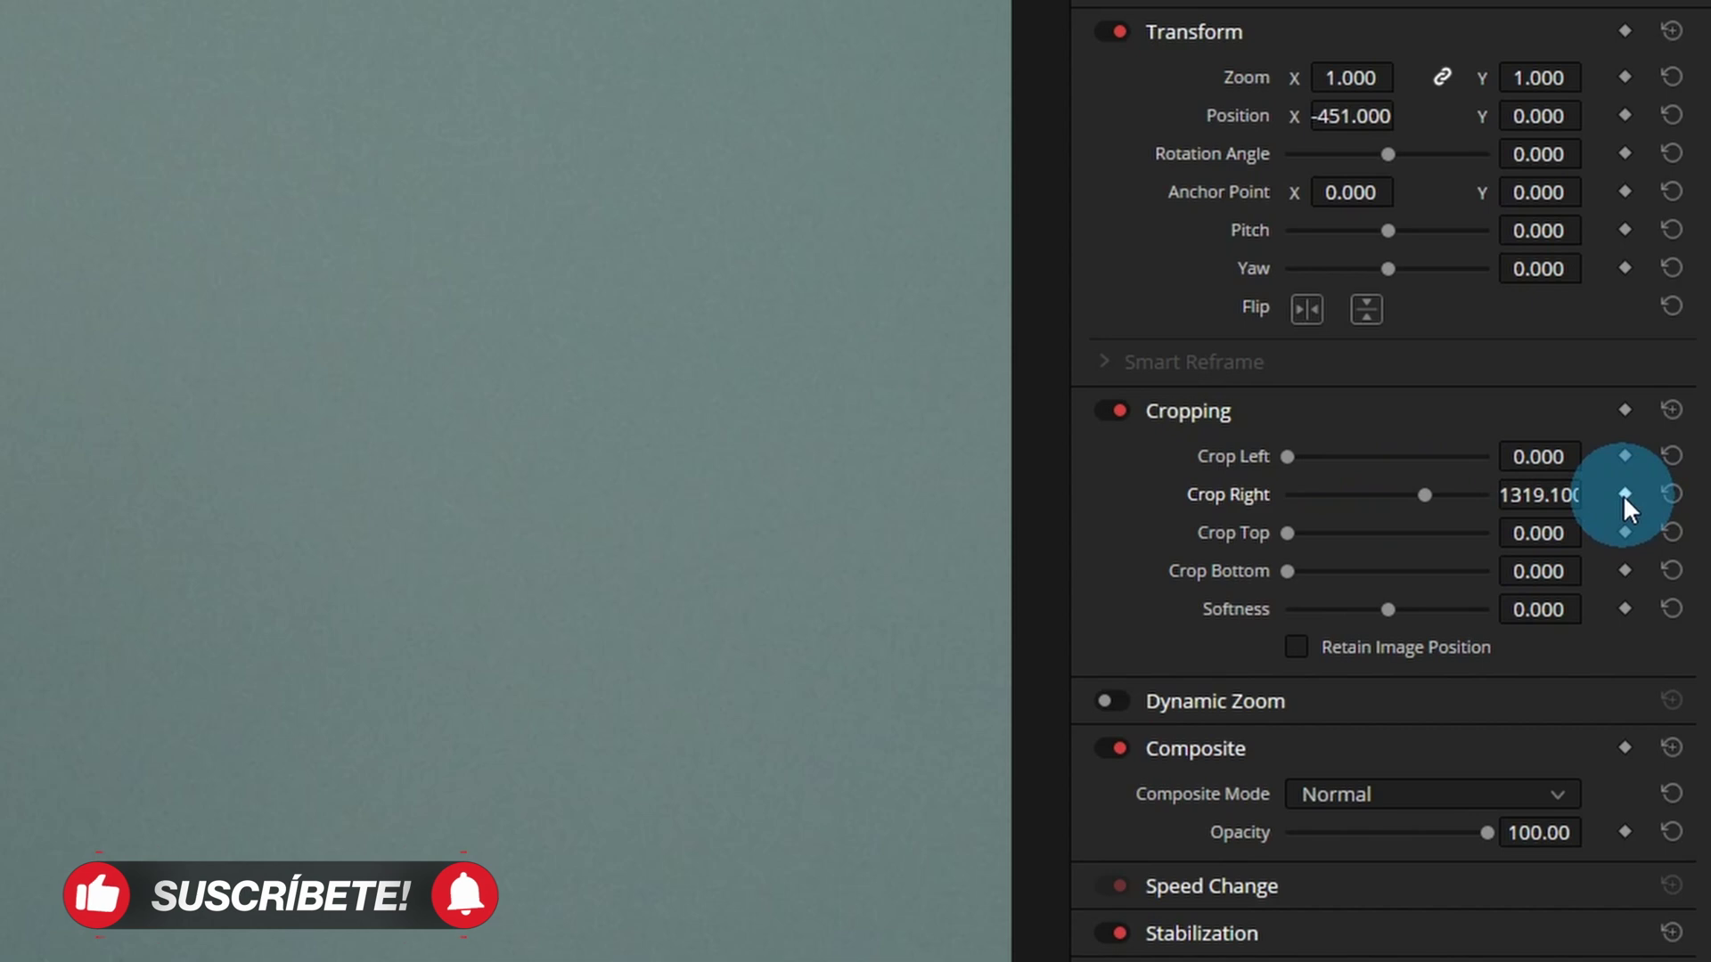
click(1625, 494)
Adjust Crop Right at two later frames to reveal more of the title as she moves.
drag(414, 676, 480, 684)
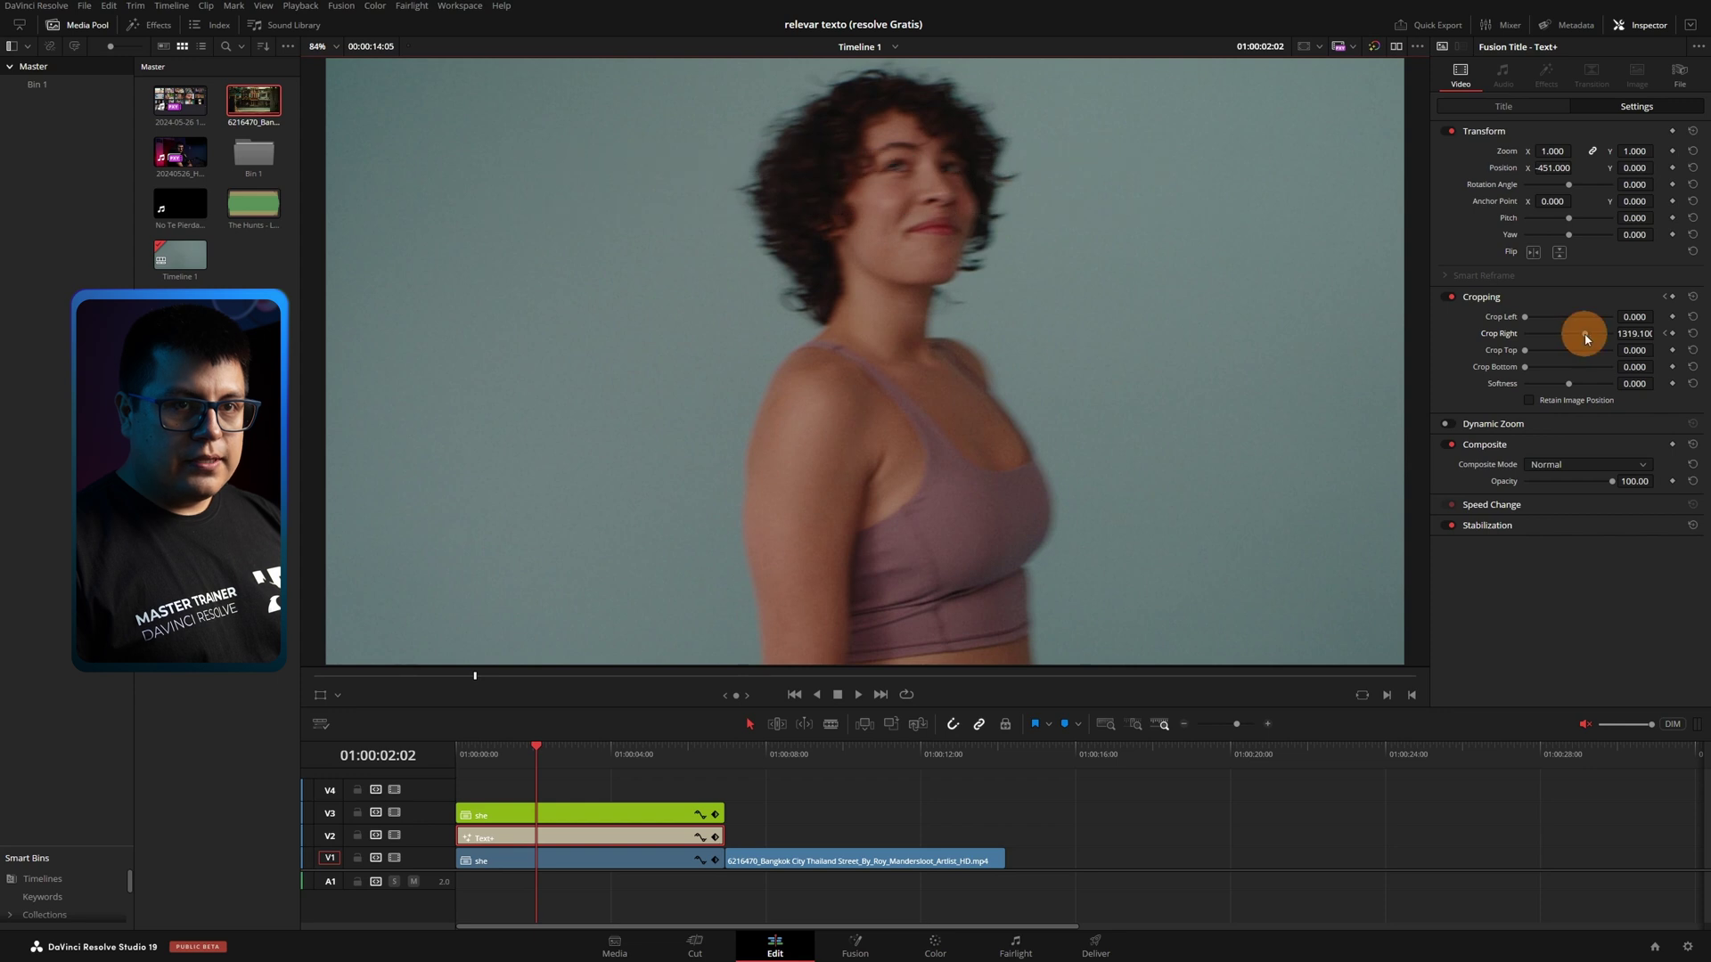
drag(1570, 337, 1550, 338)
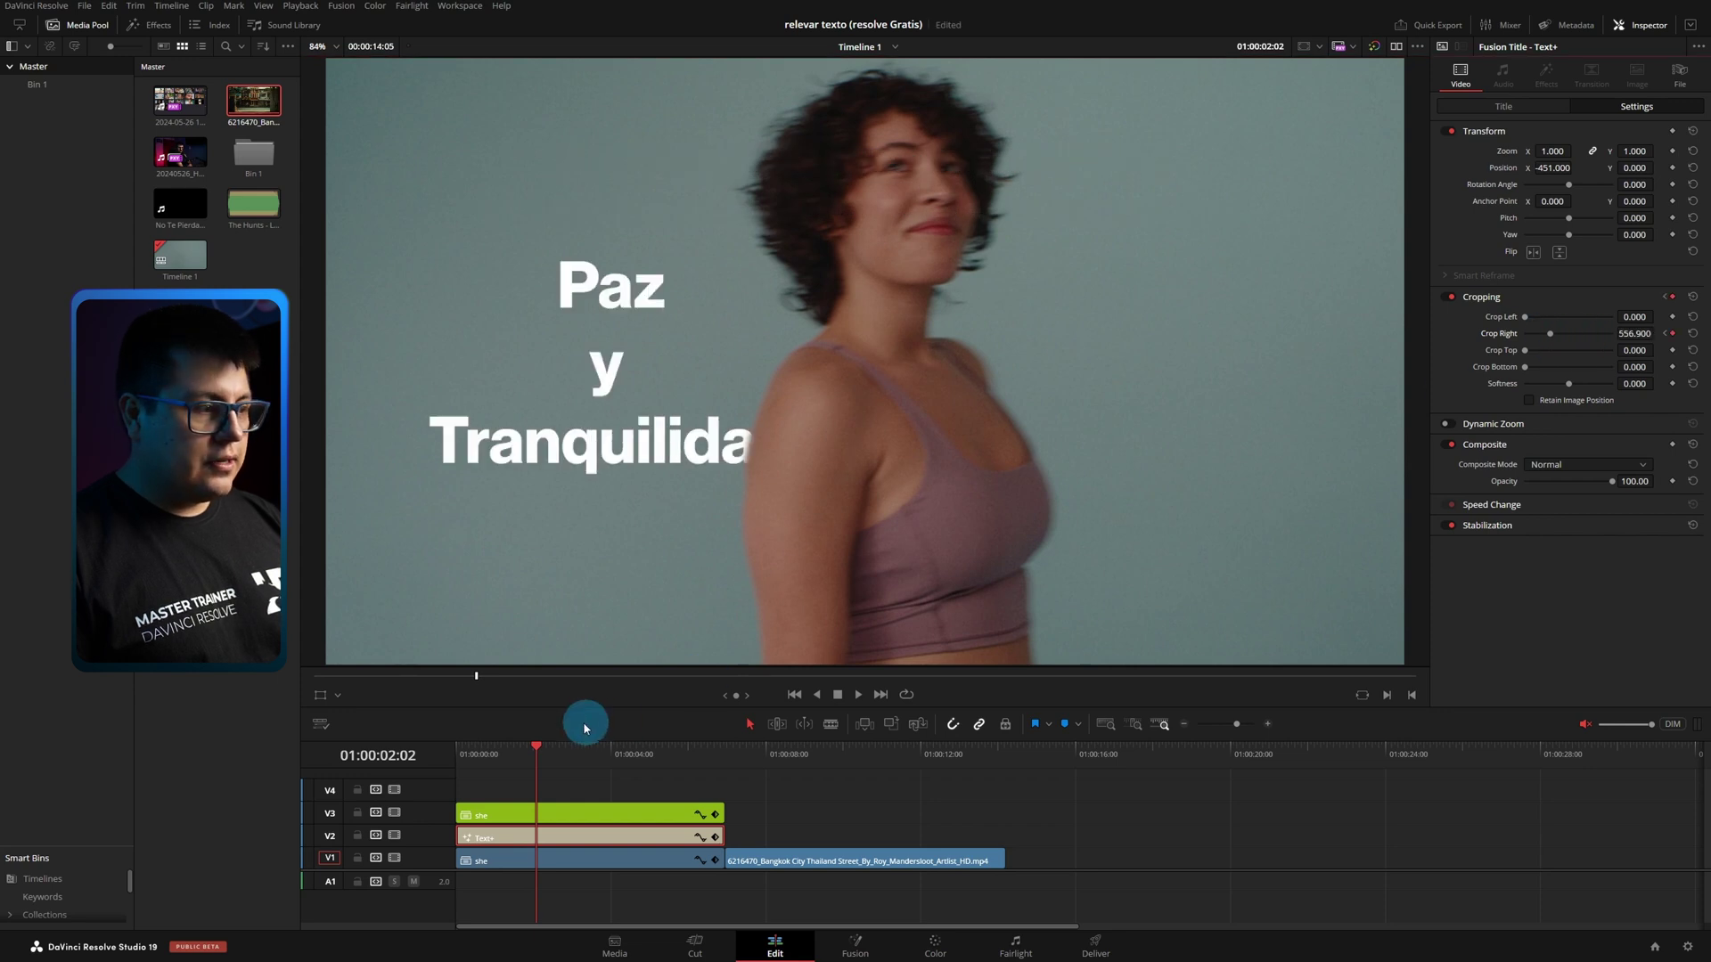
drag(476, 680, 491, 682)
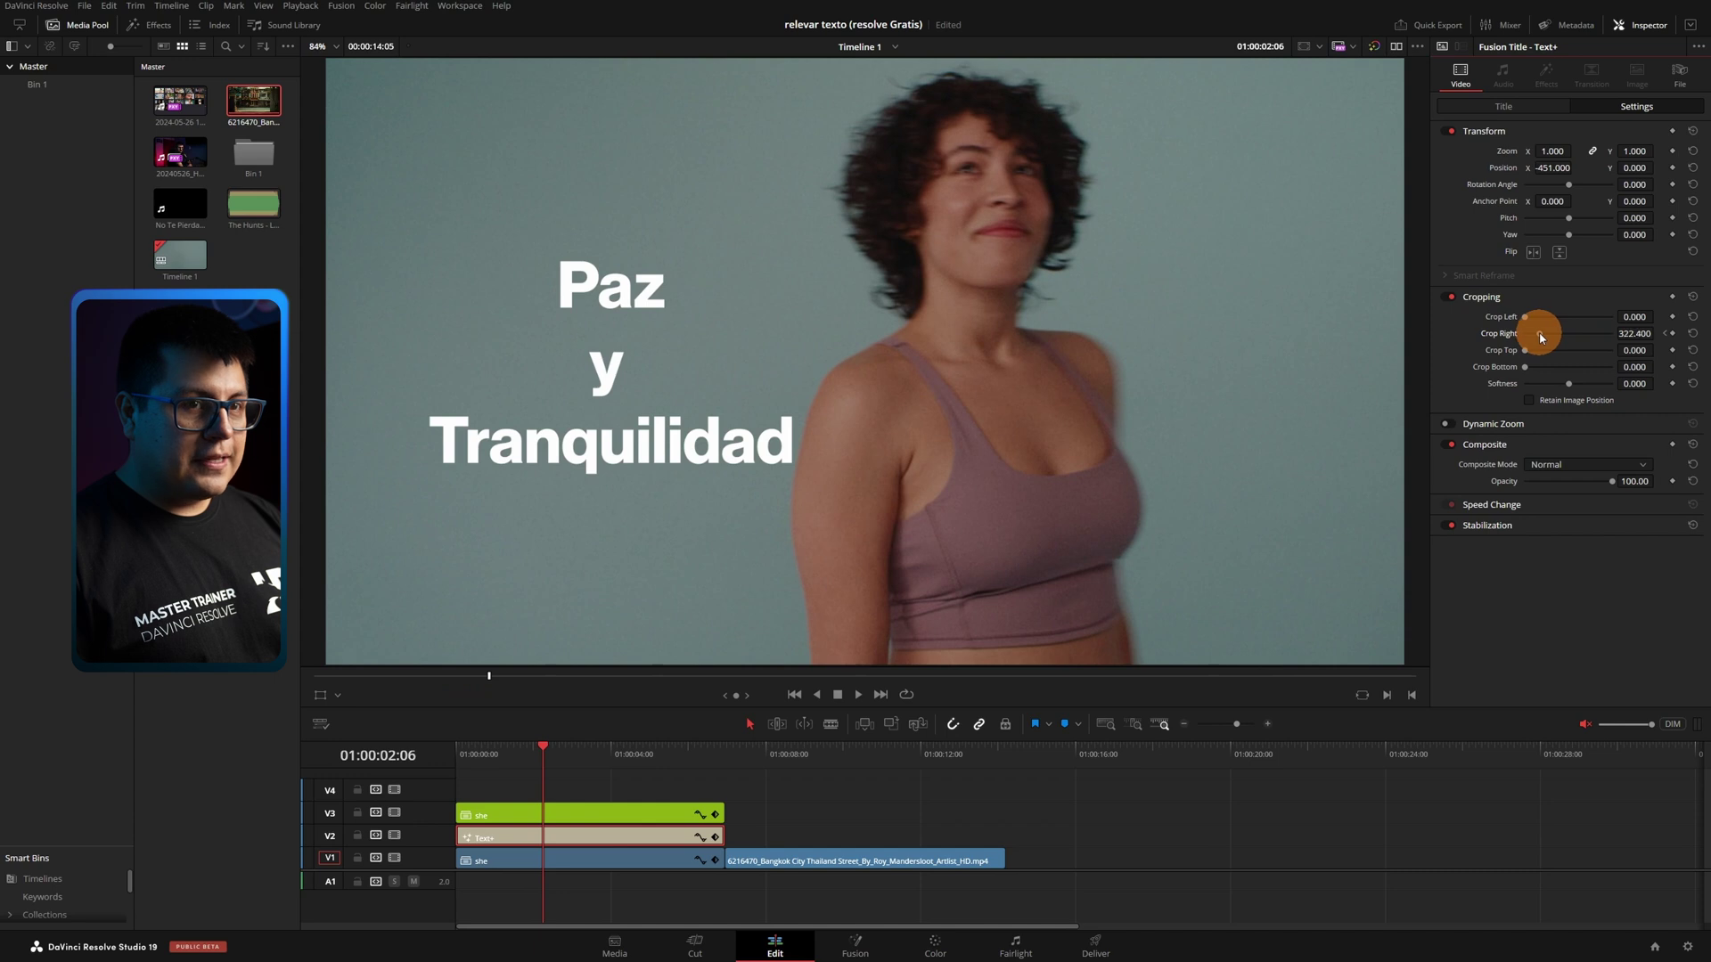
drag(1570, 341, 1567, 342)
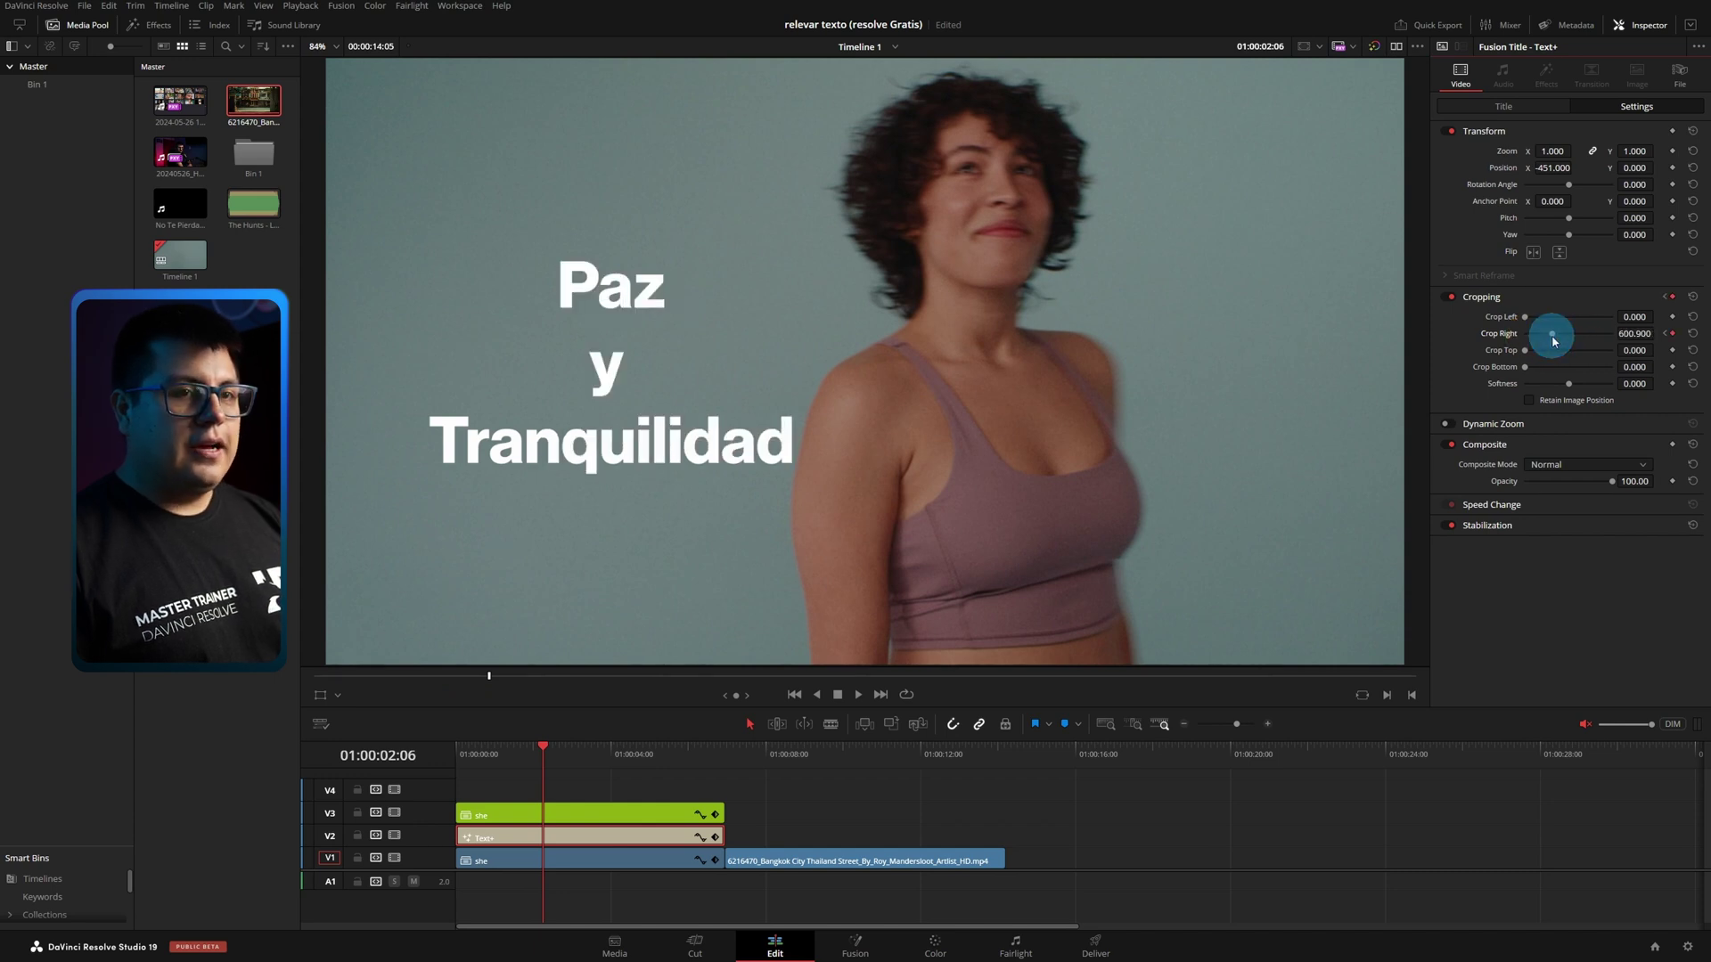
Fine-tune the right crop at the frame where the title is hidden, then play back to preview.
drag(524, 749, 505, 751)
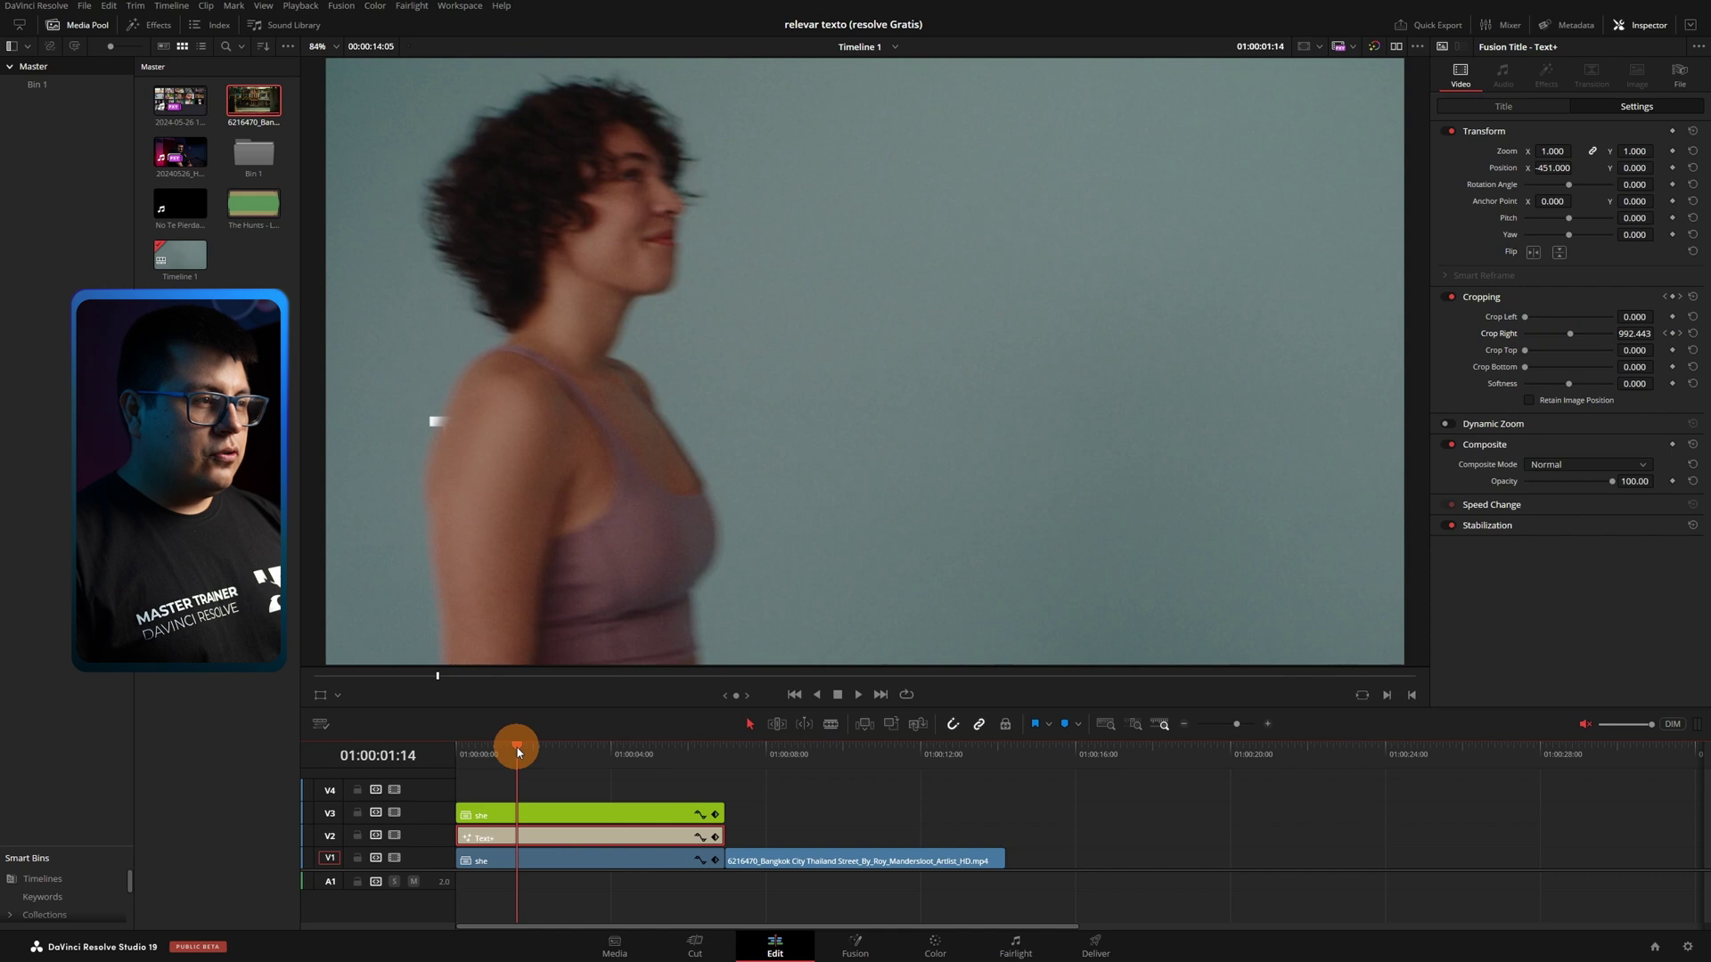
drag(509, 753, 505, 752)
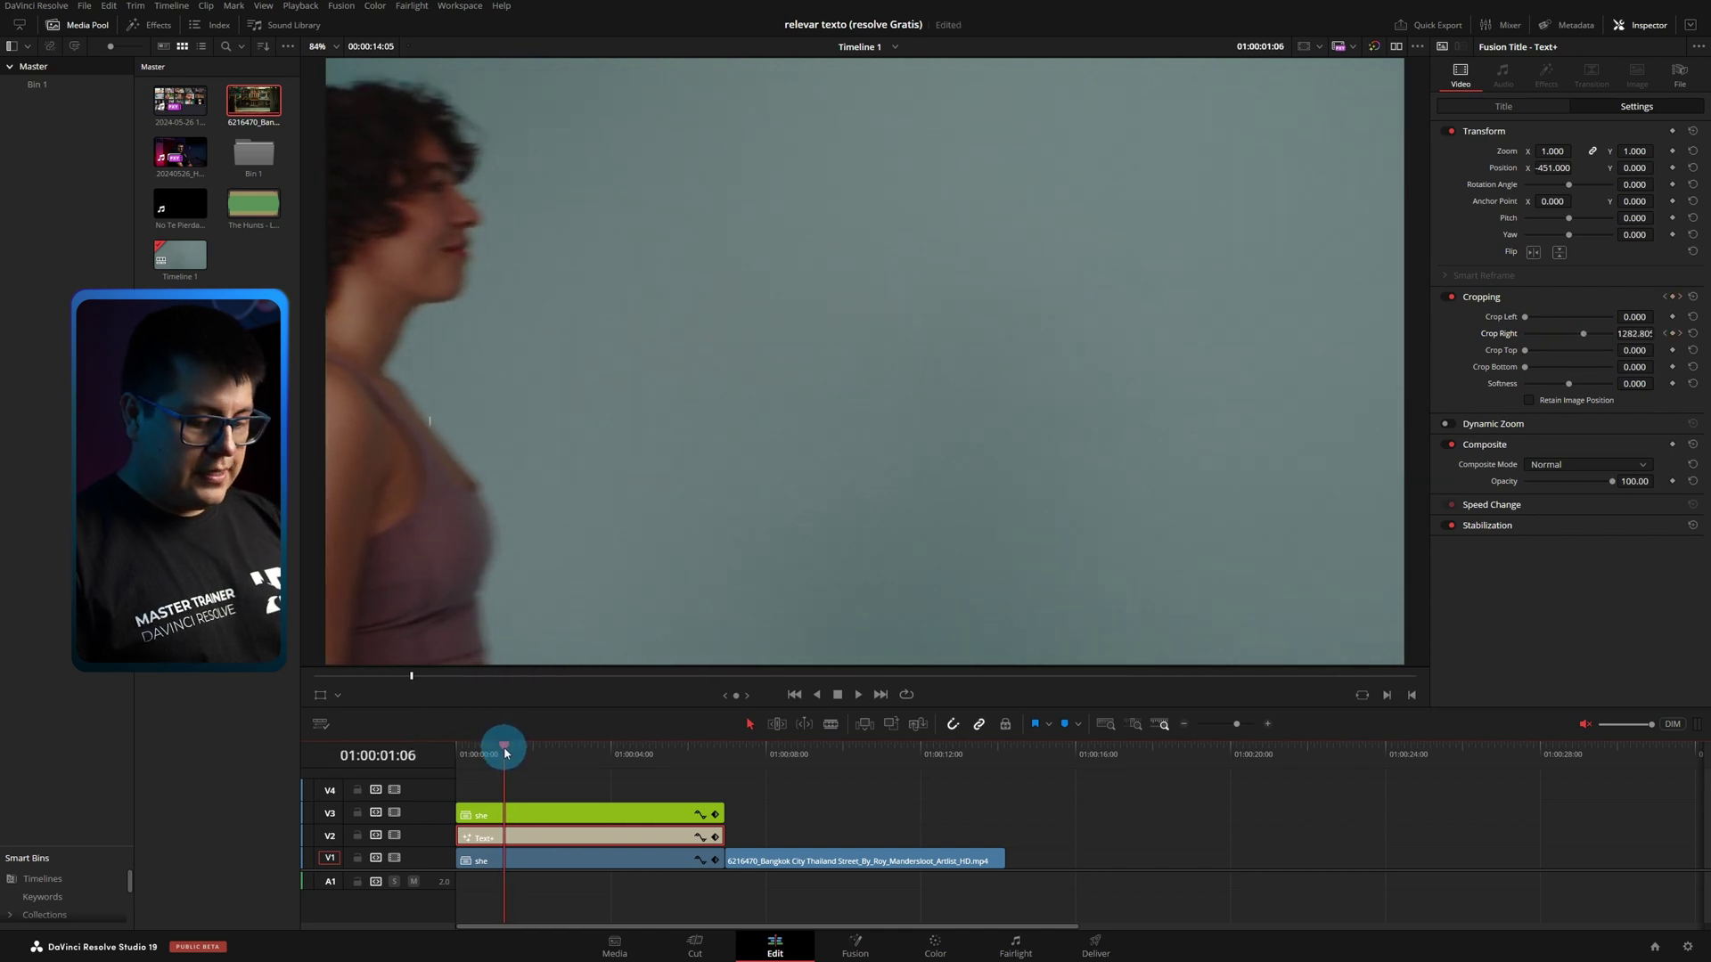
key(Right)
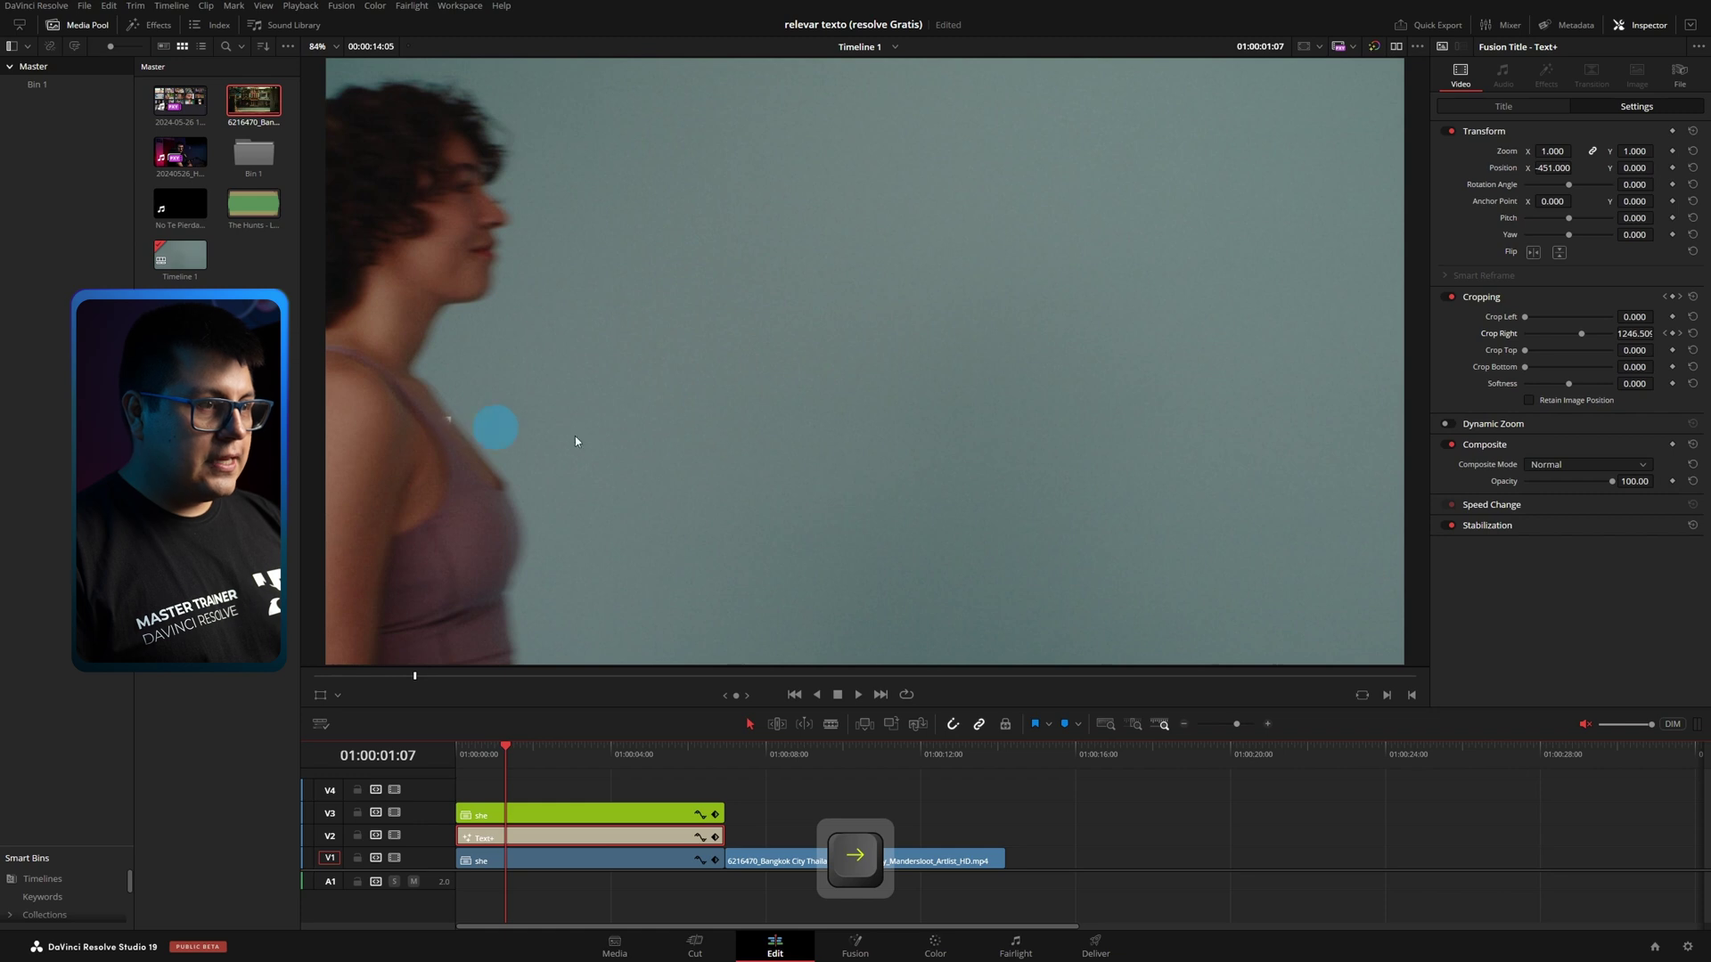
drag(1581, 335, 1582, 338)
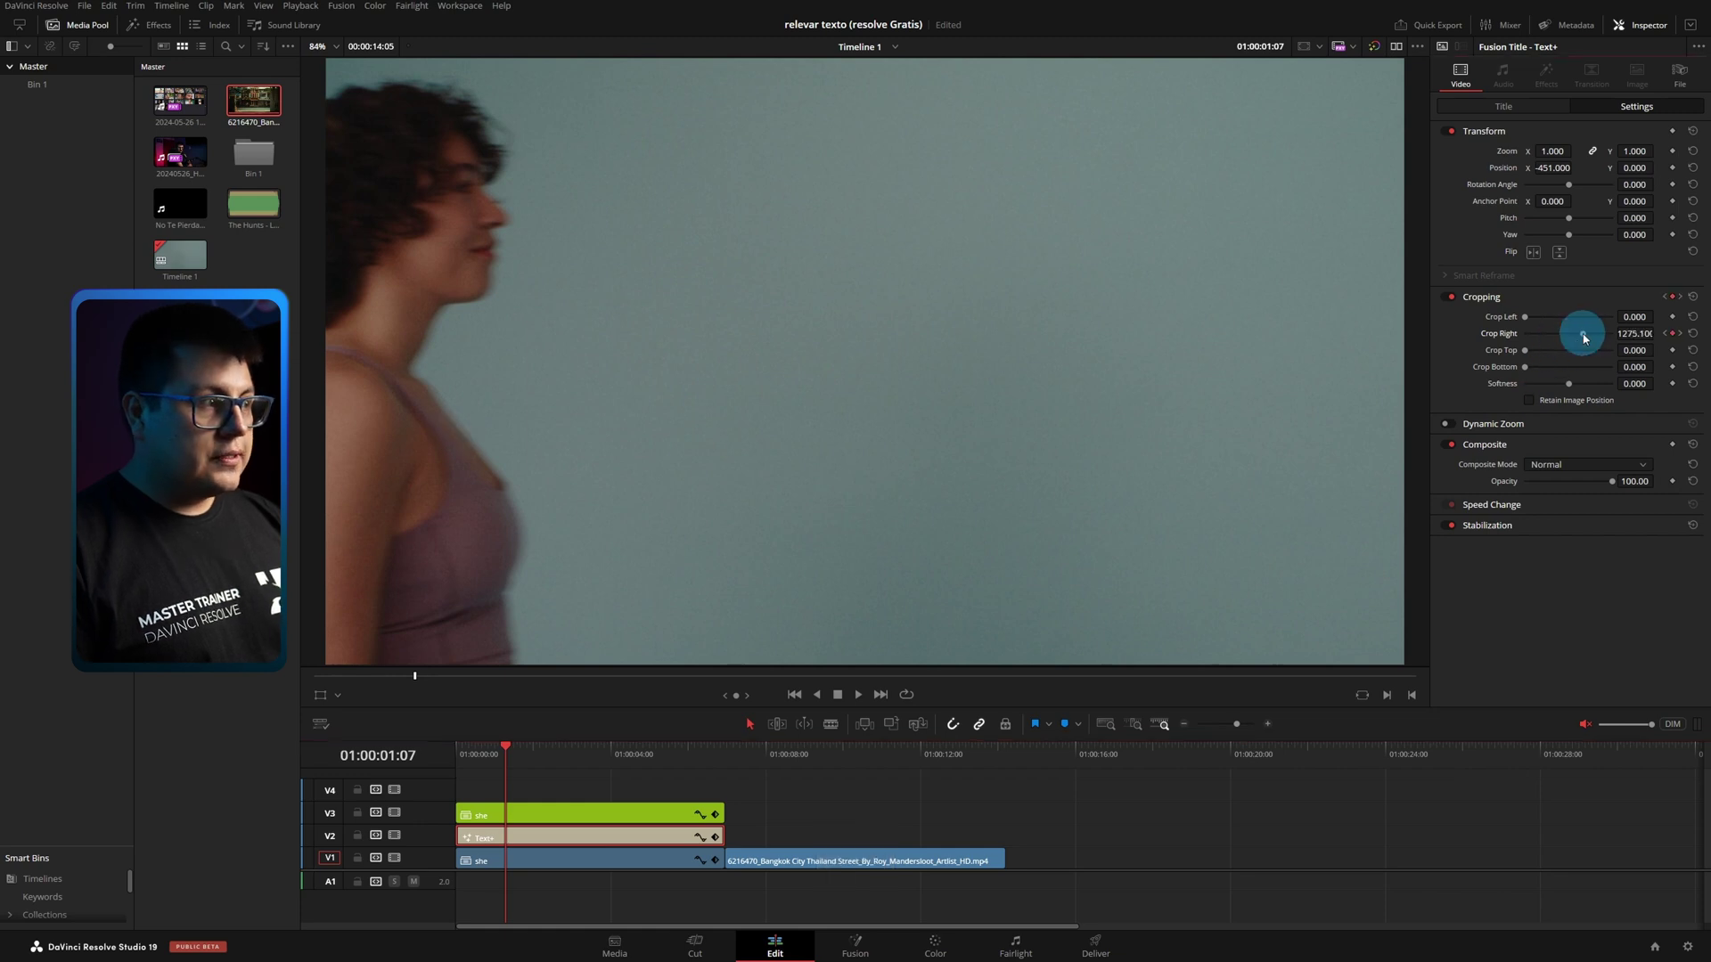
mouse_move(500, 769)
mouse_down()
mouse_move(554, 759)
mouse_move(440, 757)
mouse_up()
key(space)
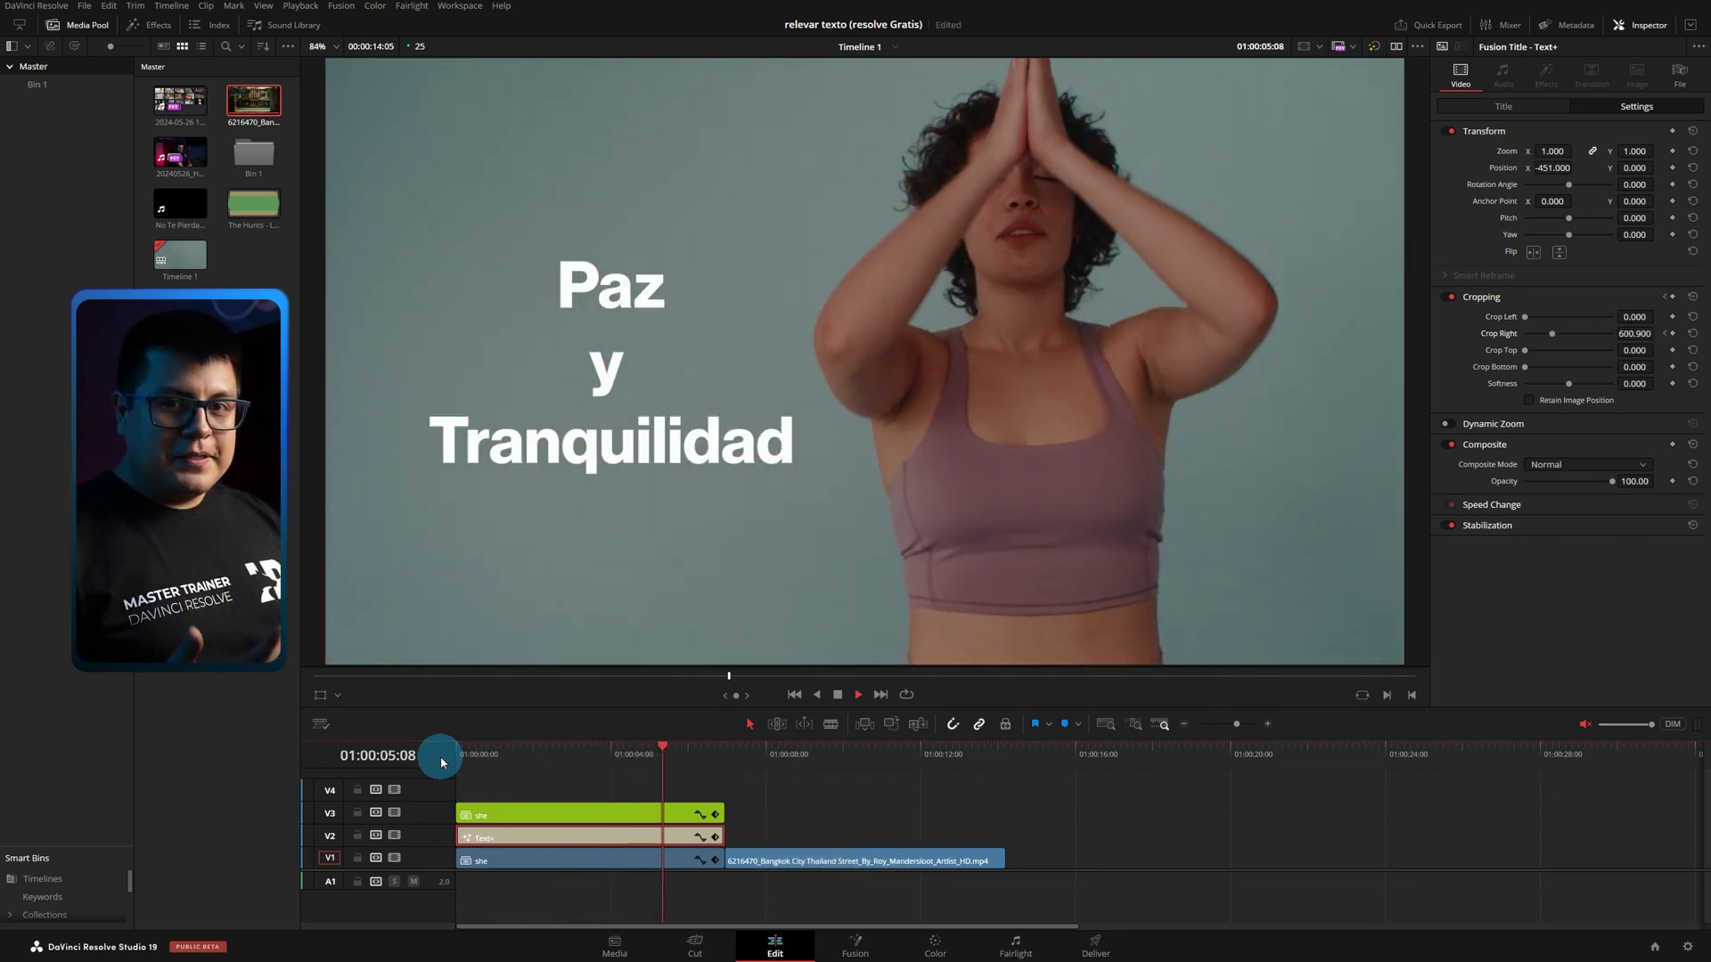
key(space)
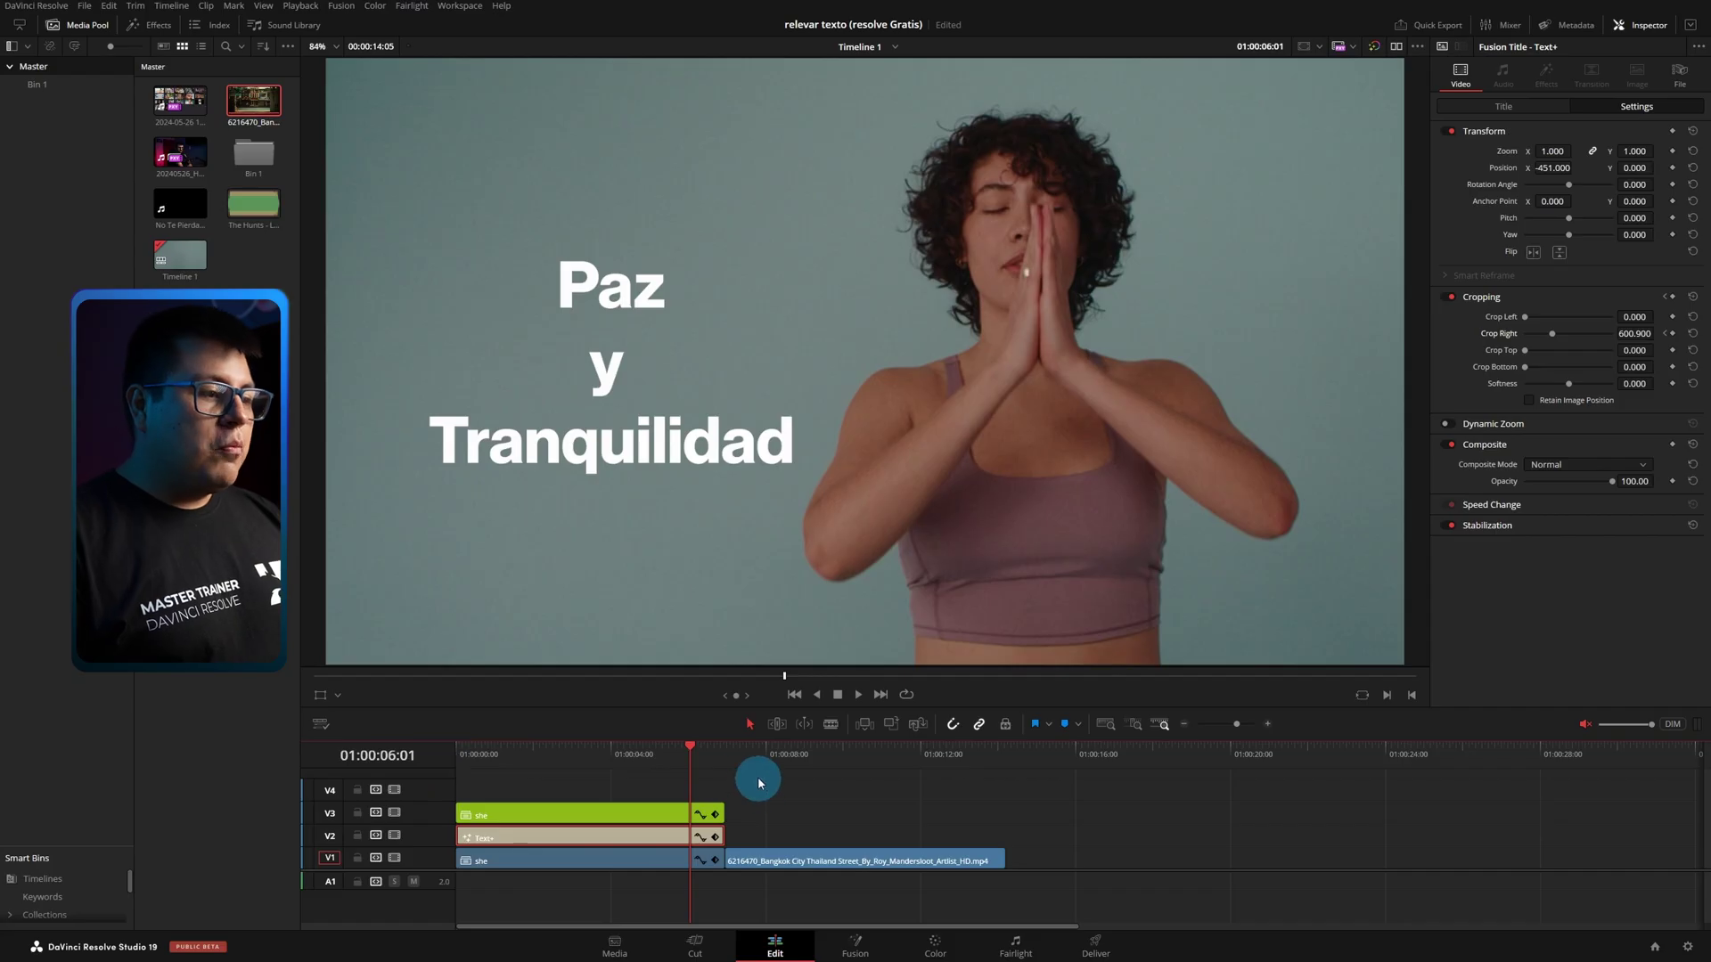
Move the playhead a few frames into the Bangkok street clip where the dark car crosses.
mouse_move(758, 778)
mouse_down()
mouse_move(730, 756)
mouse_move(737, 792)
mouse_up()
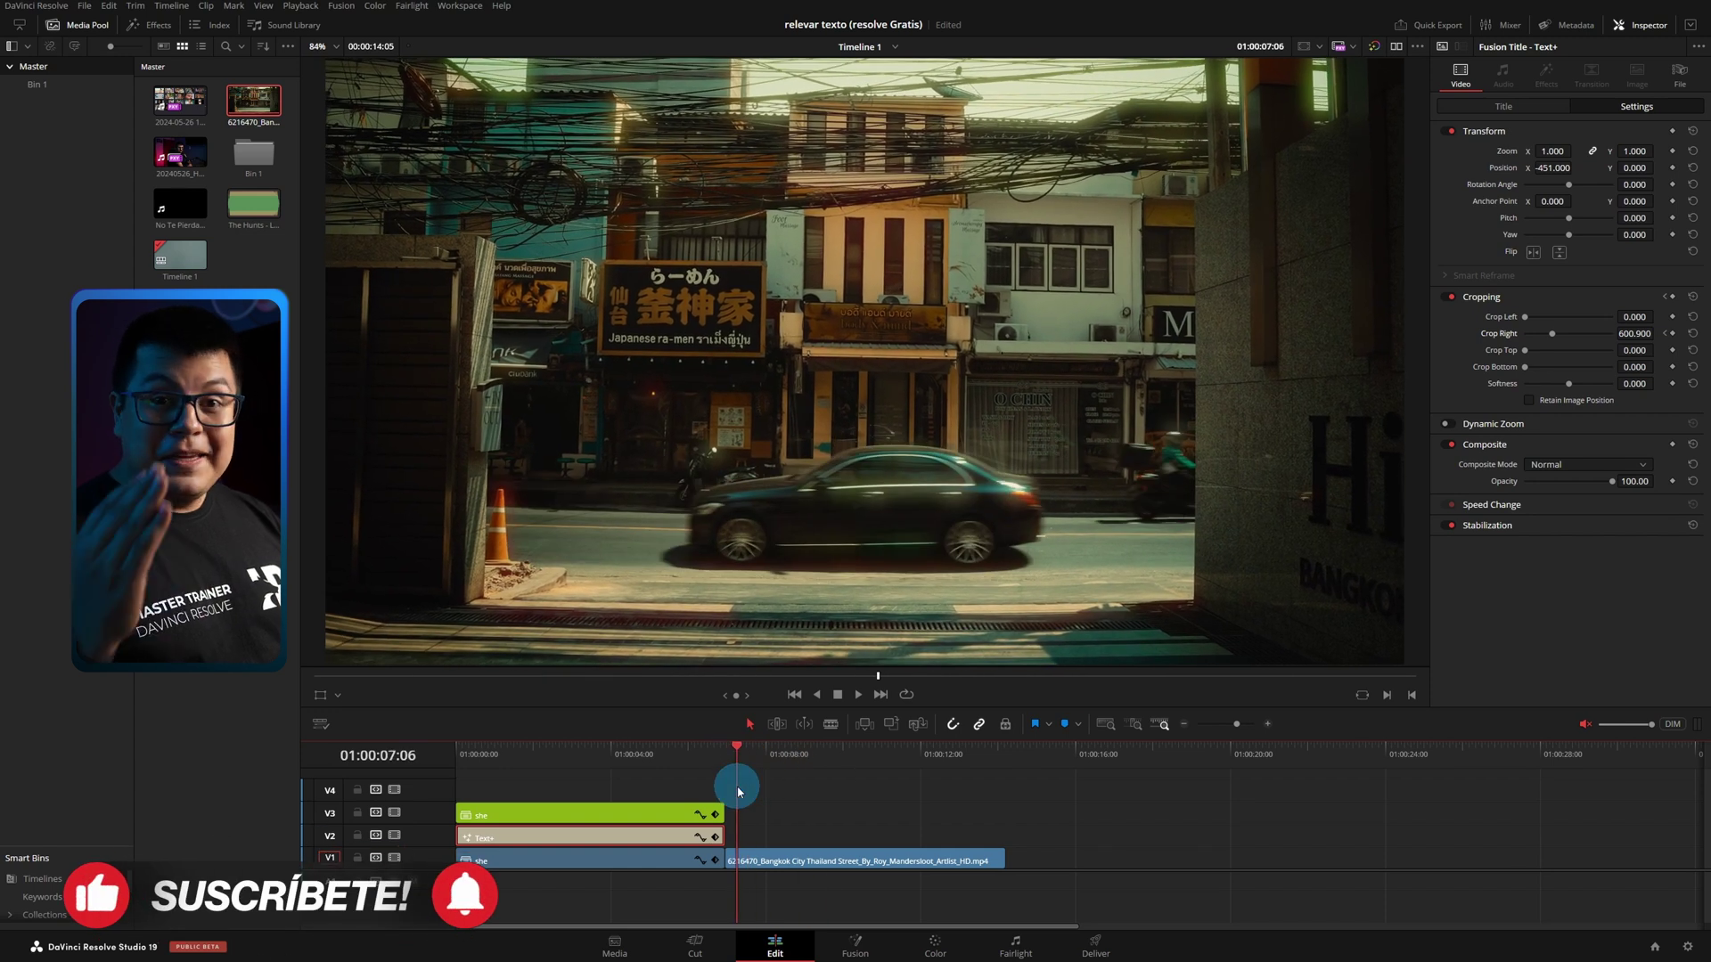
drag(738, 792, 745, 760)
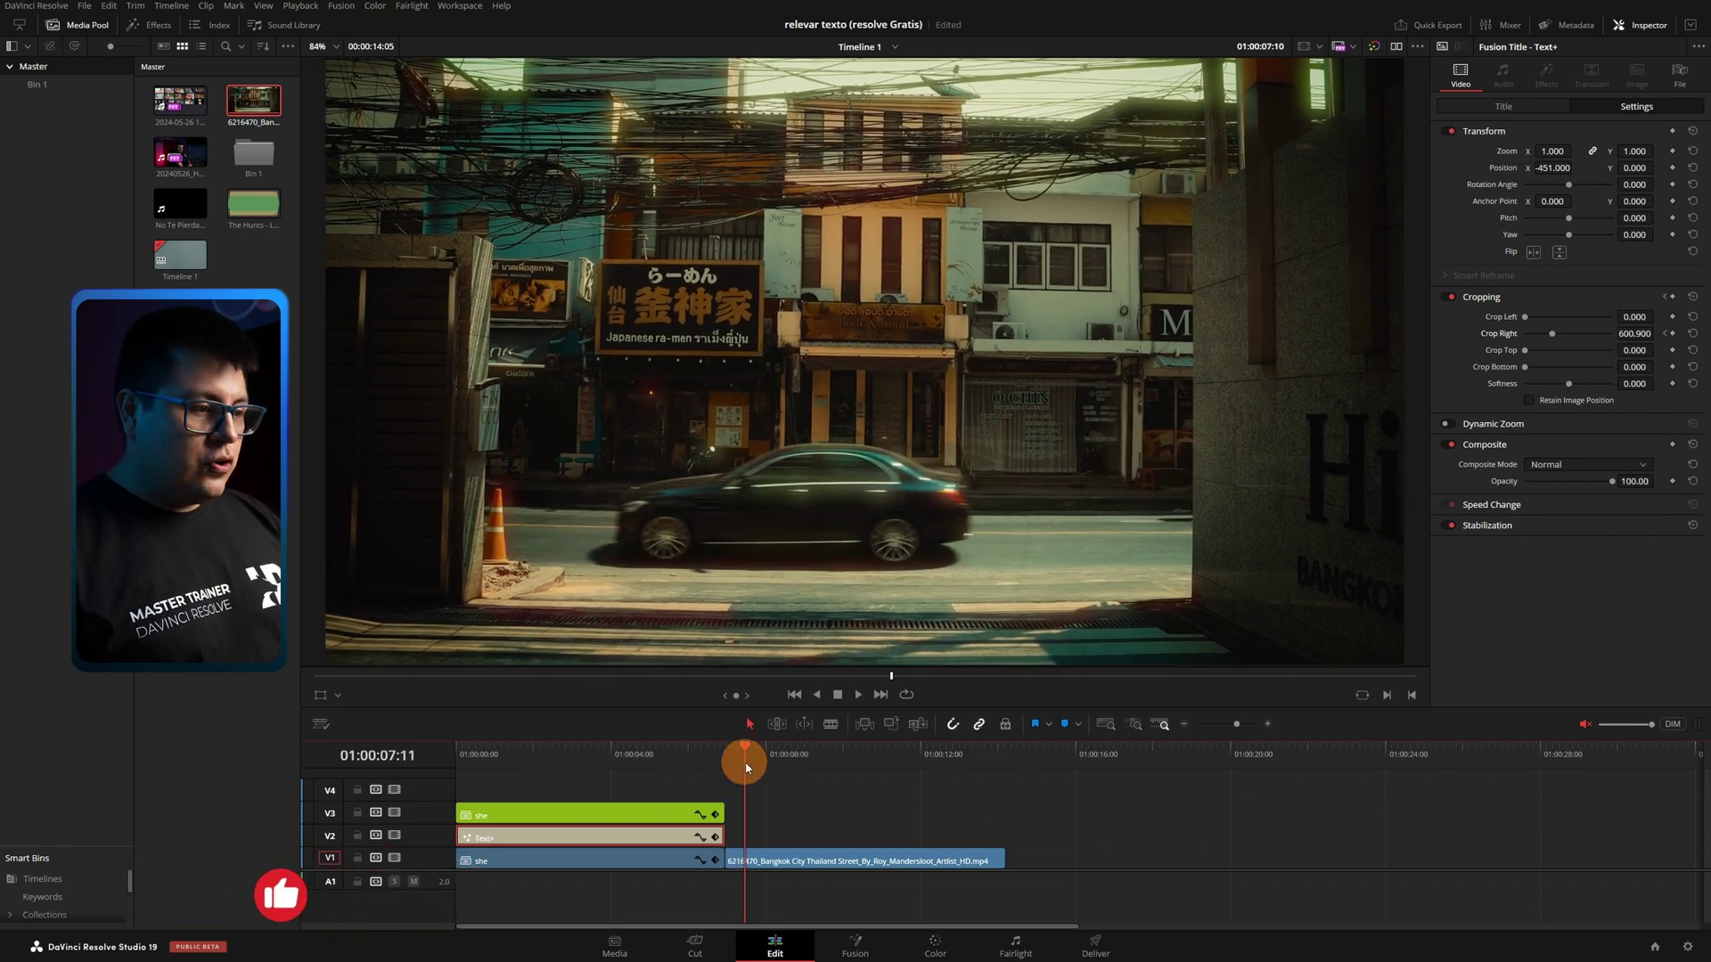
Duplicate the V1 Bangkok clip straight up onto track V3 using a Shift+Alt drag.
click(806, 856)
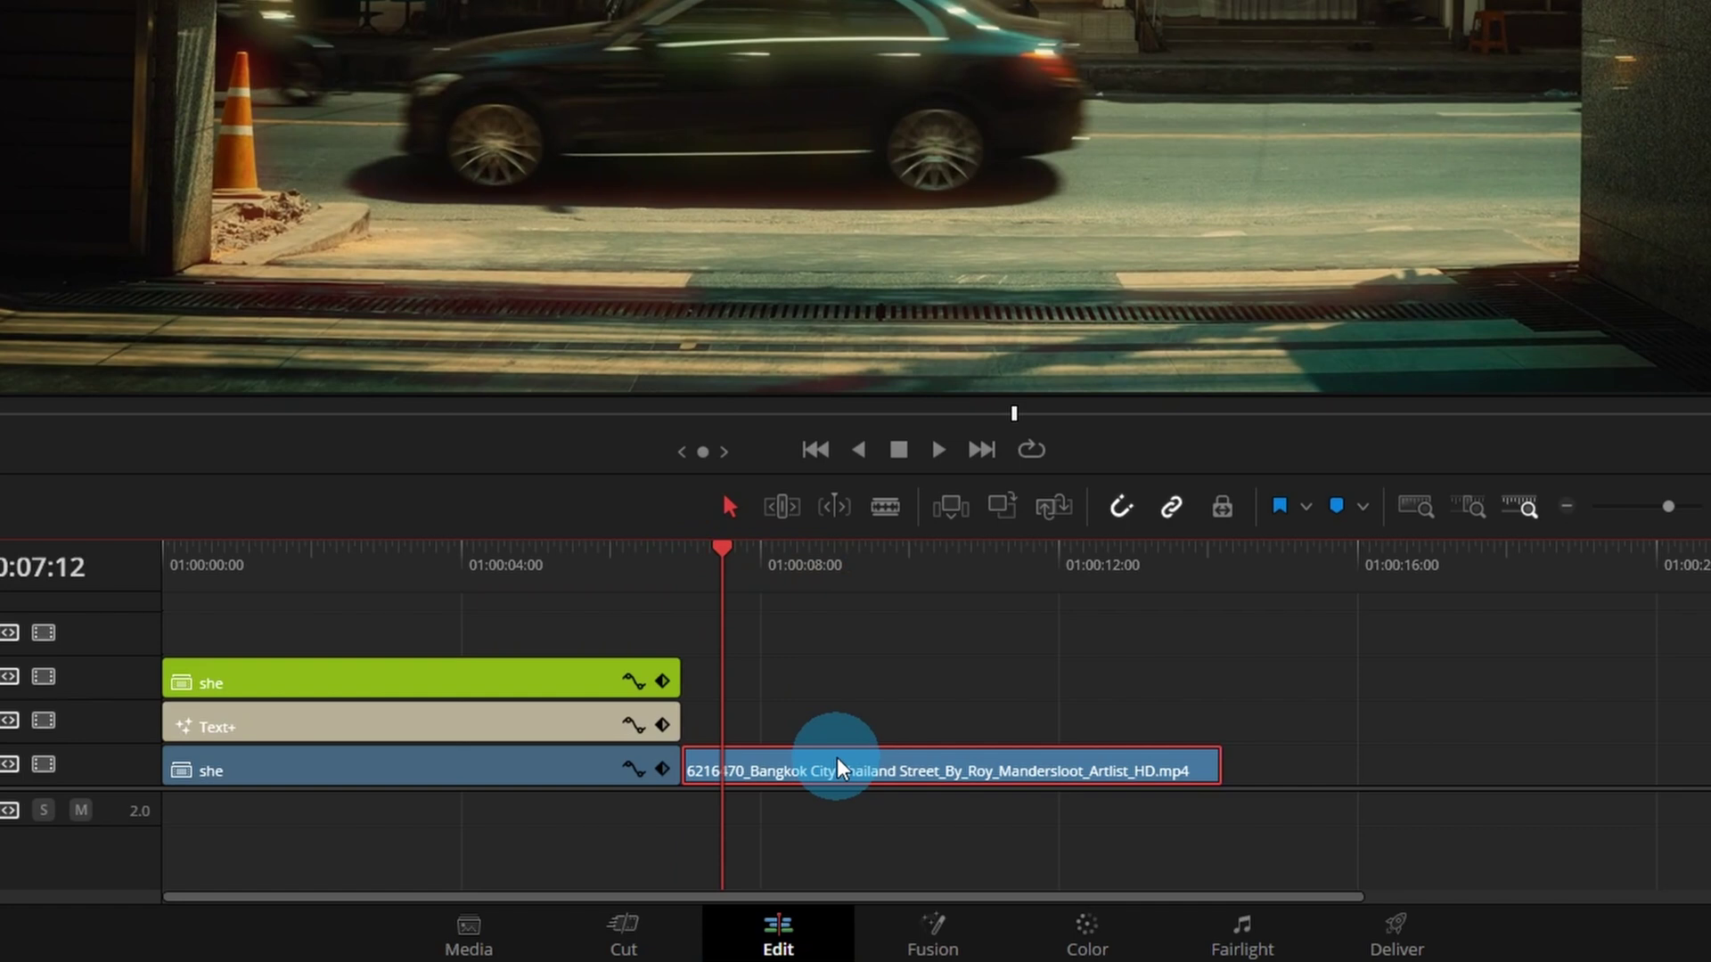
key(shift)
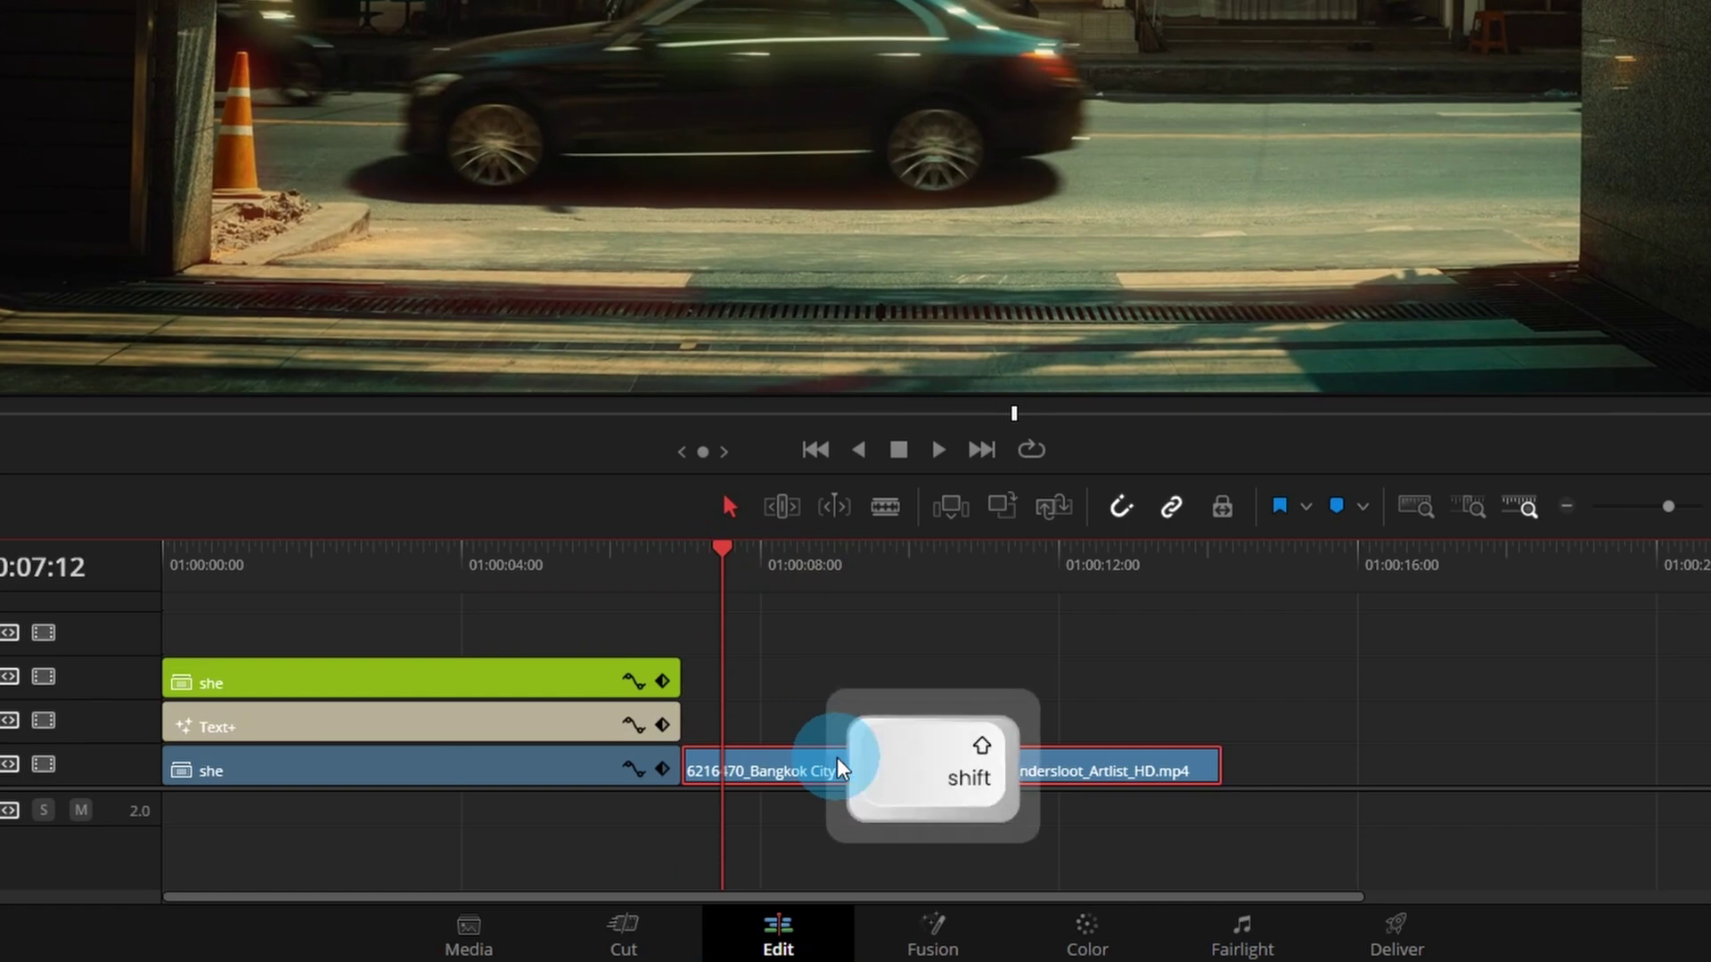
key(alt)
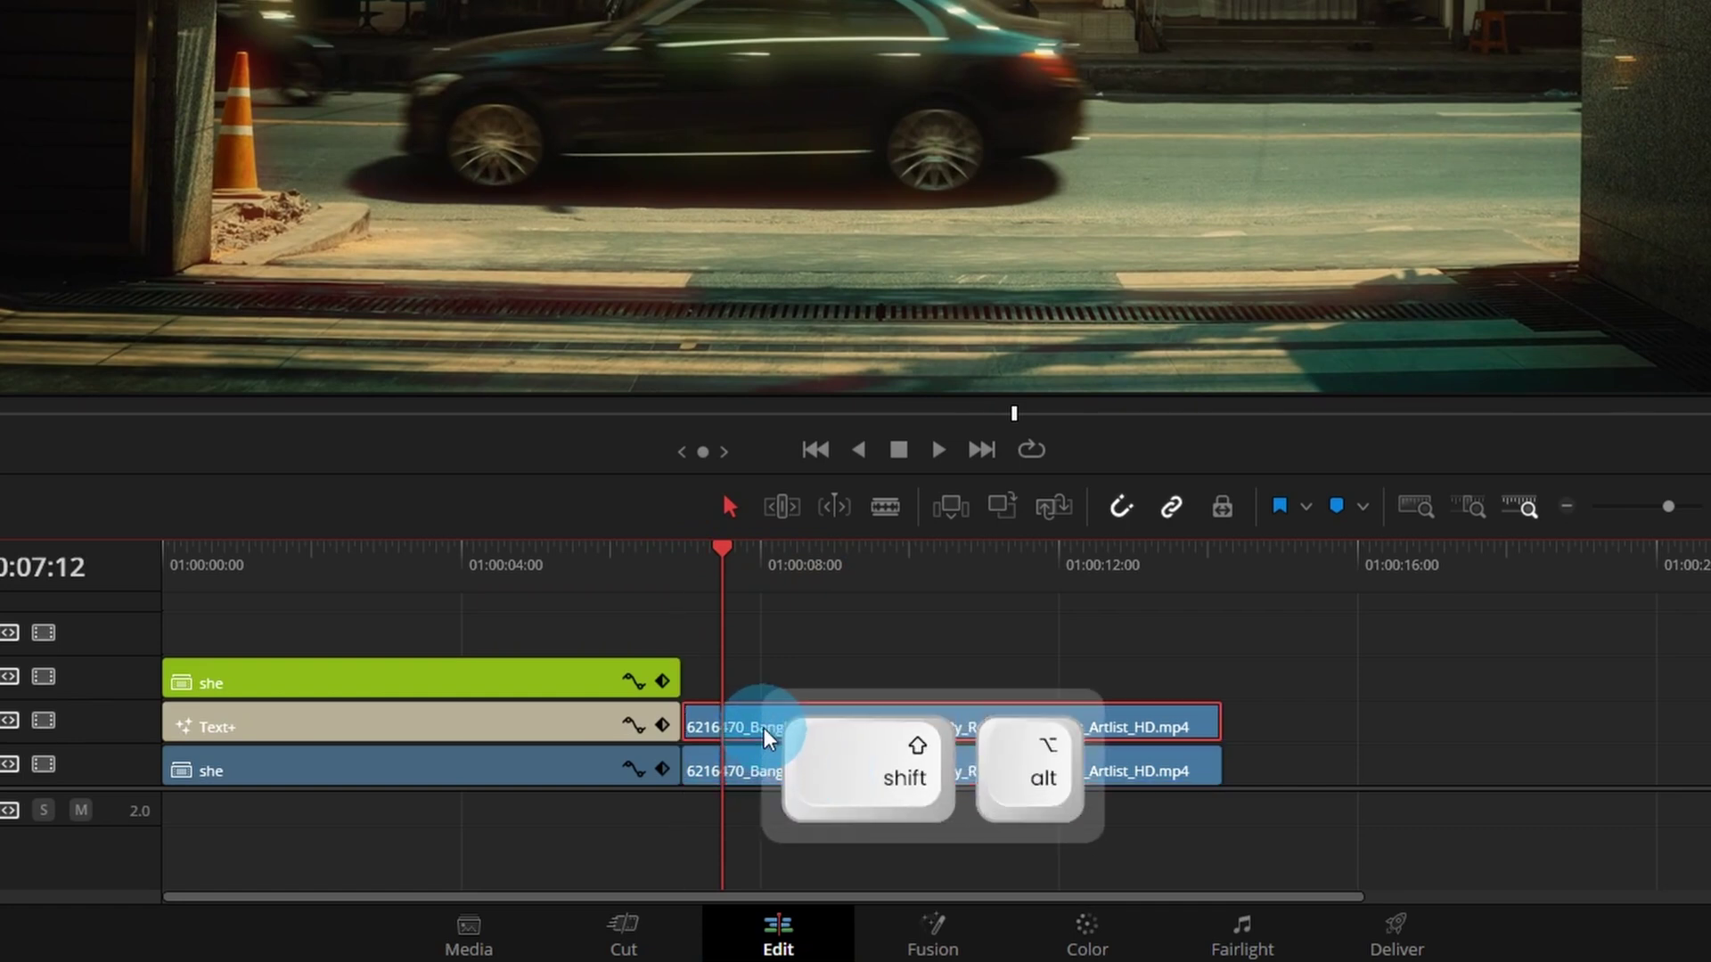
drag(763, 733, 769, 679)
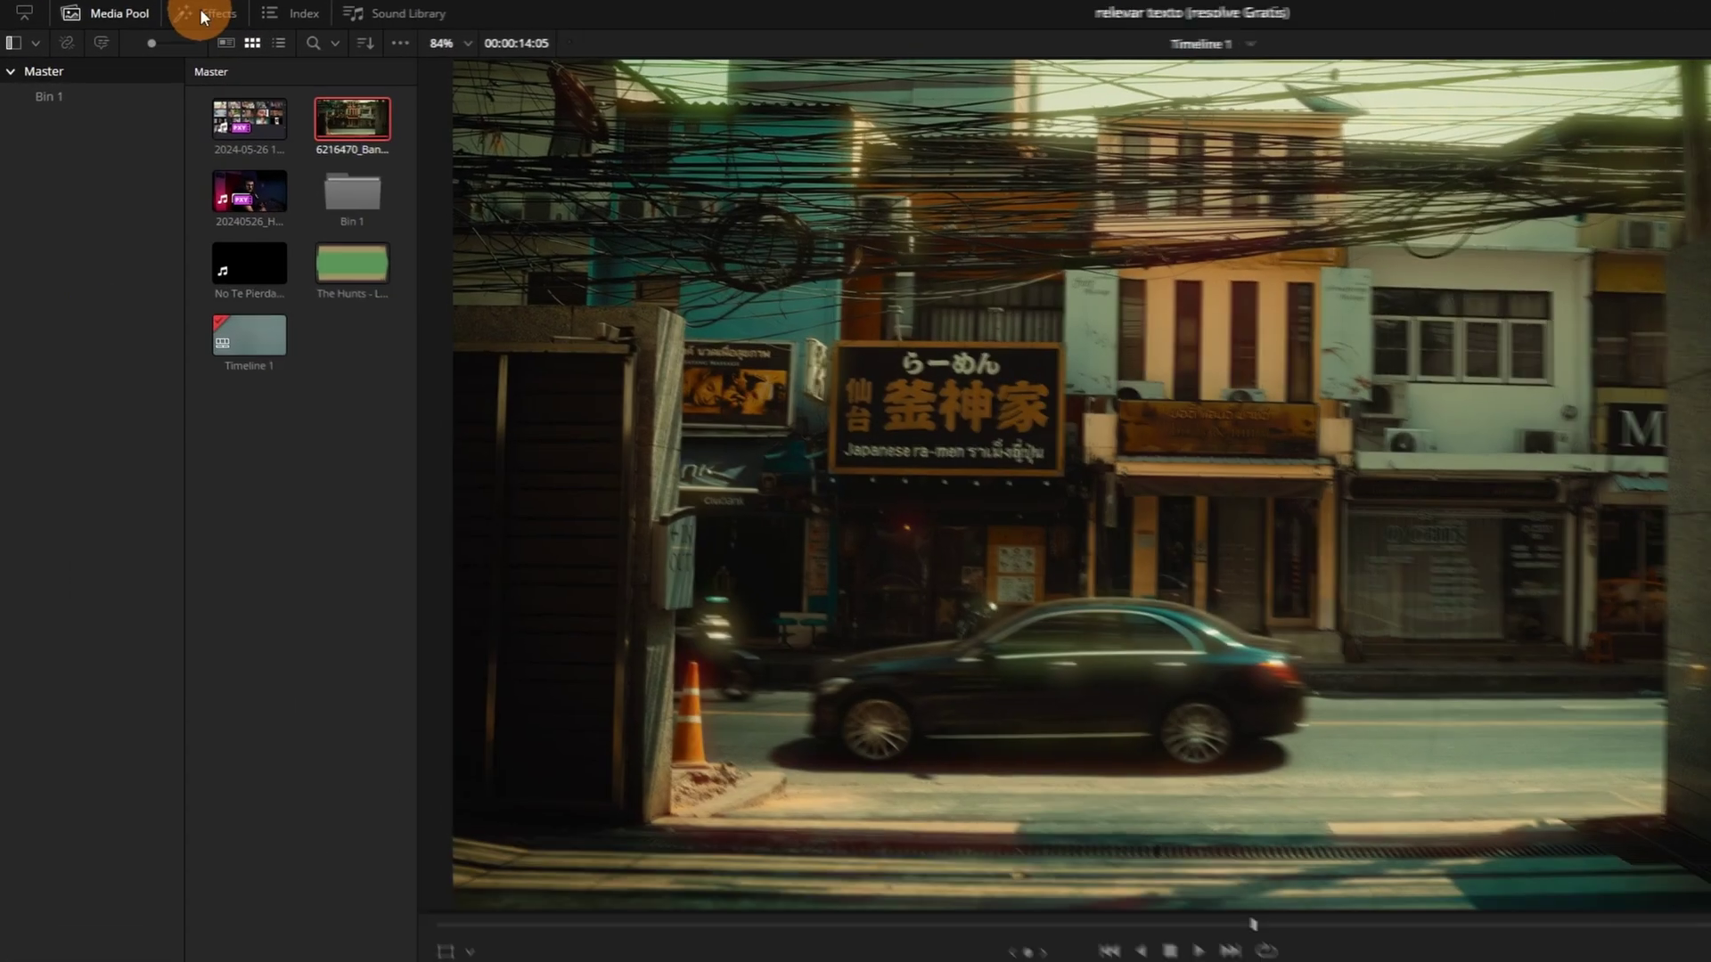
Add a Text+ title from the Titles effects onto track V2.
click(152, 24)
click(71, 774)
drag(308, 901, 775, 842)
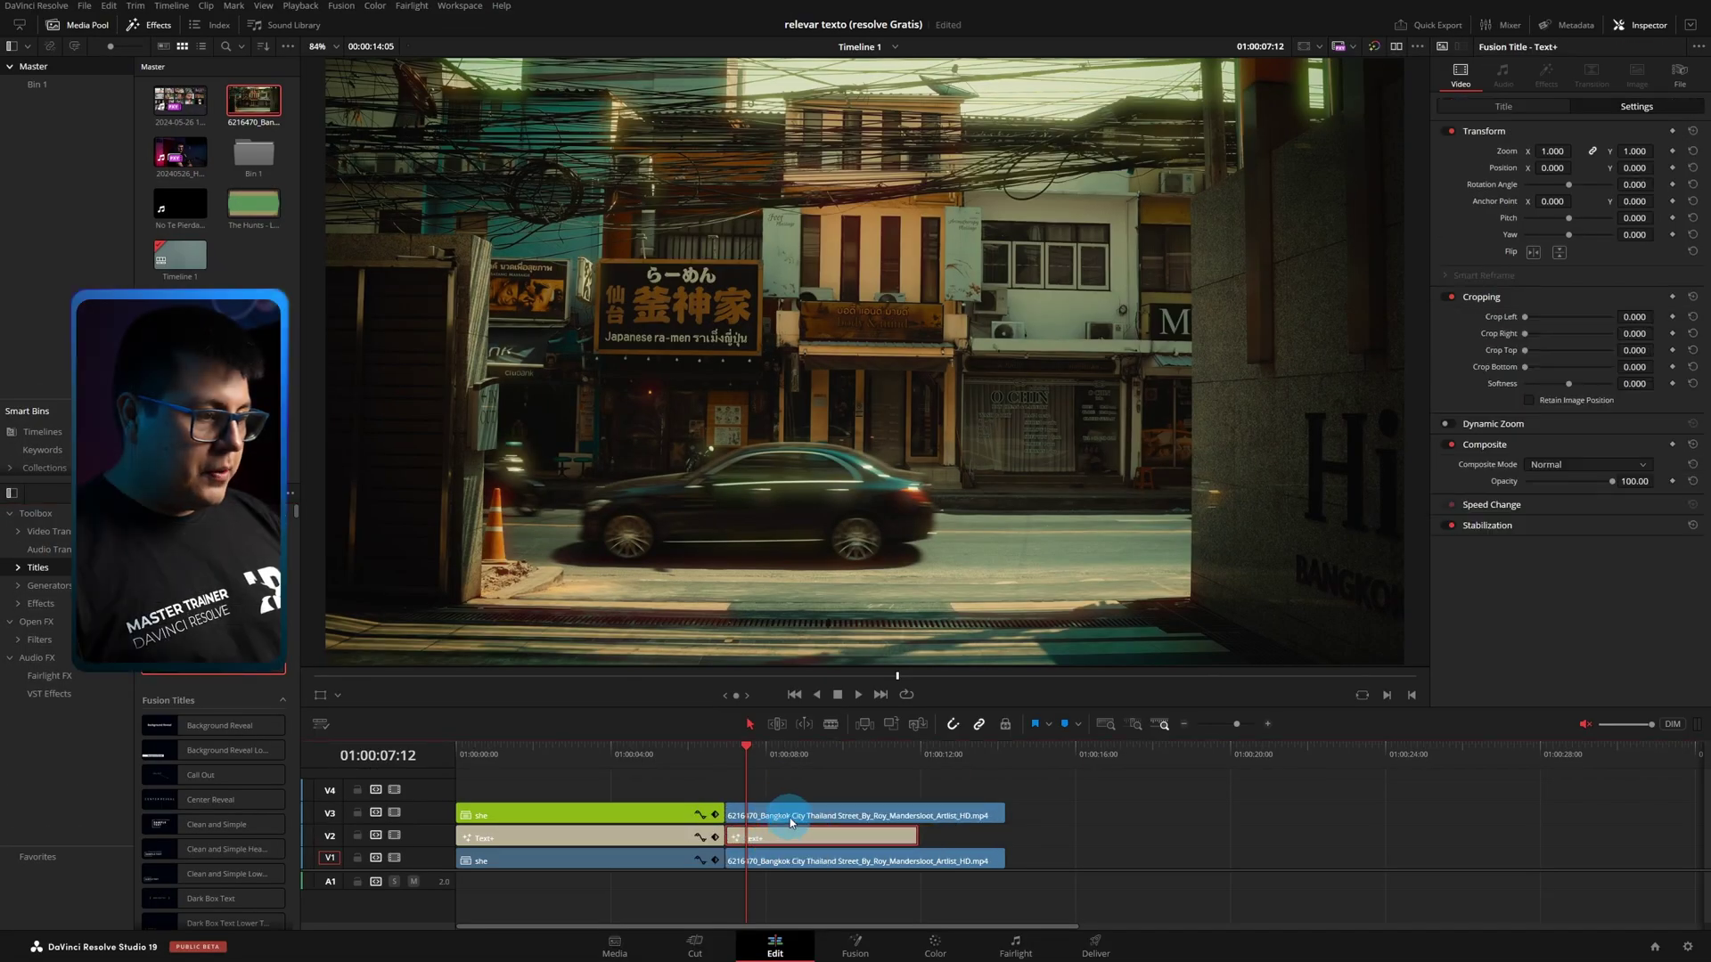
Disable the V3 Bangkok copy and lengthen the title to cover the Bangkok clip.
click(792, 817)
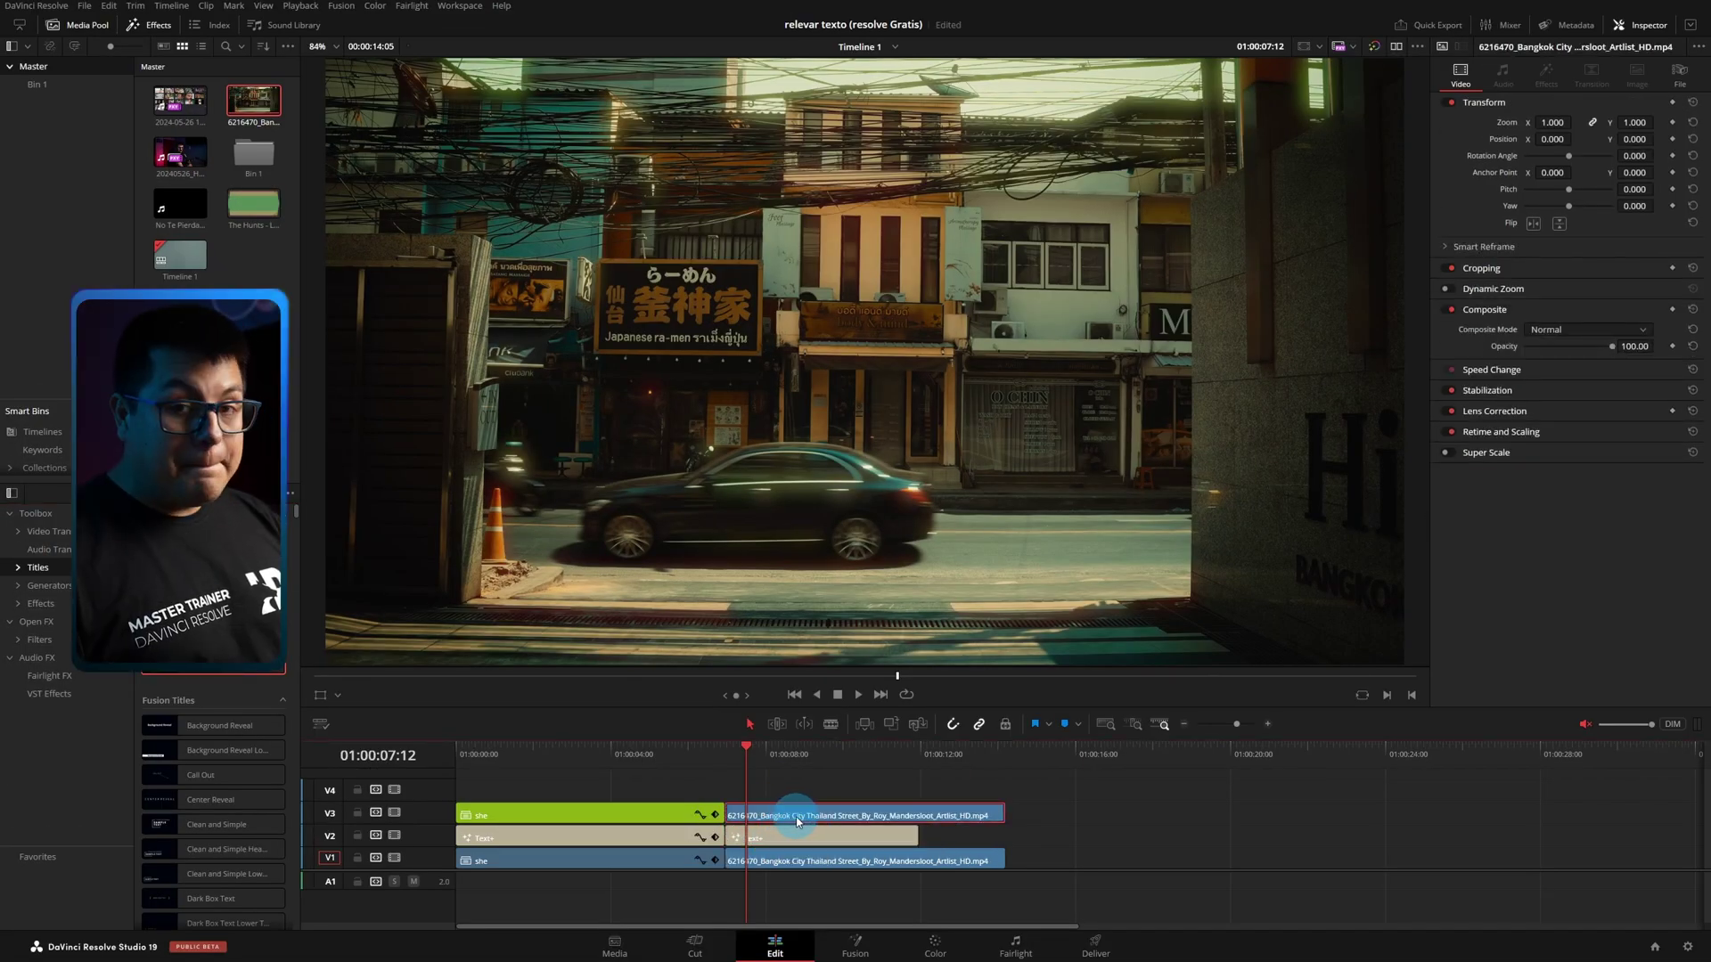
key(d)
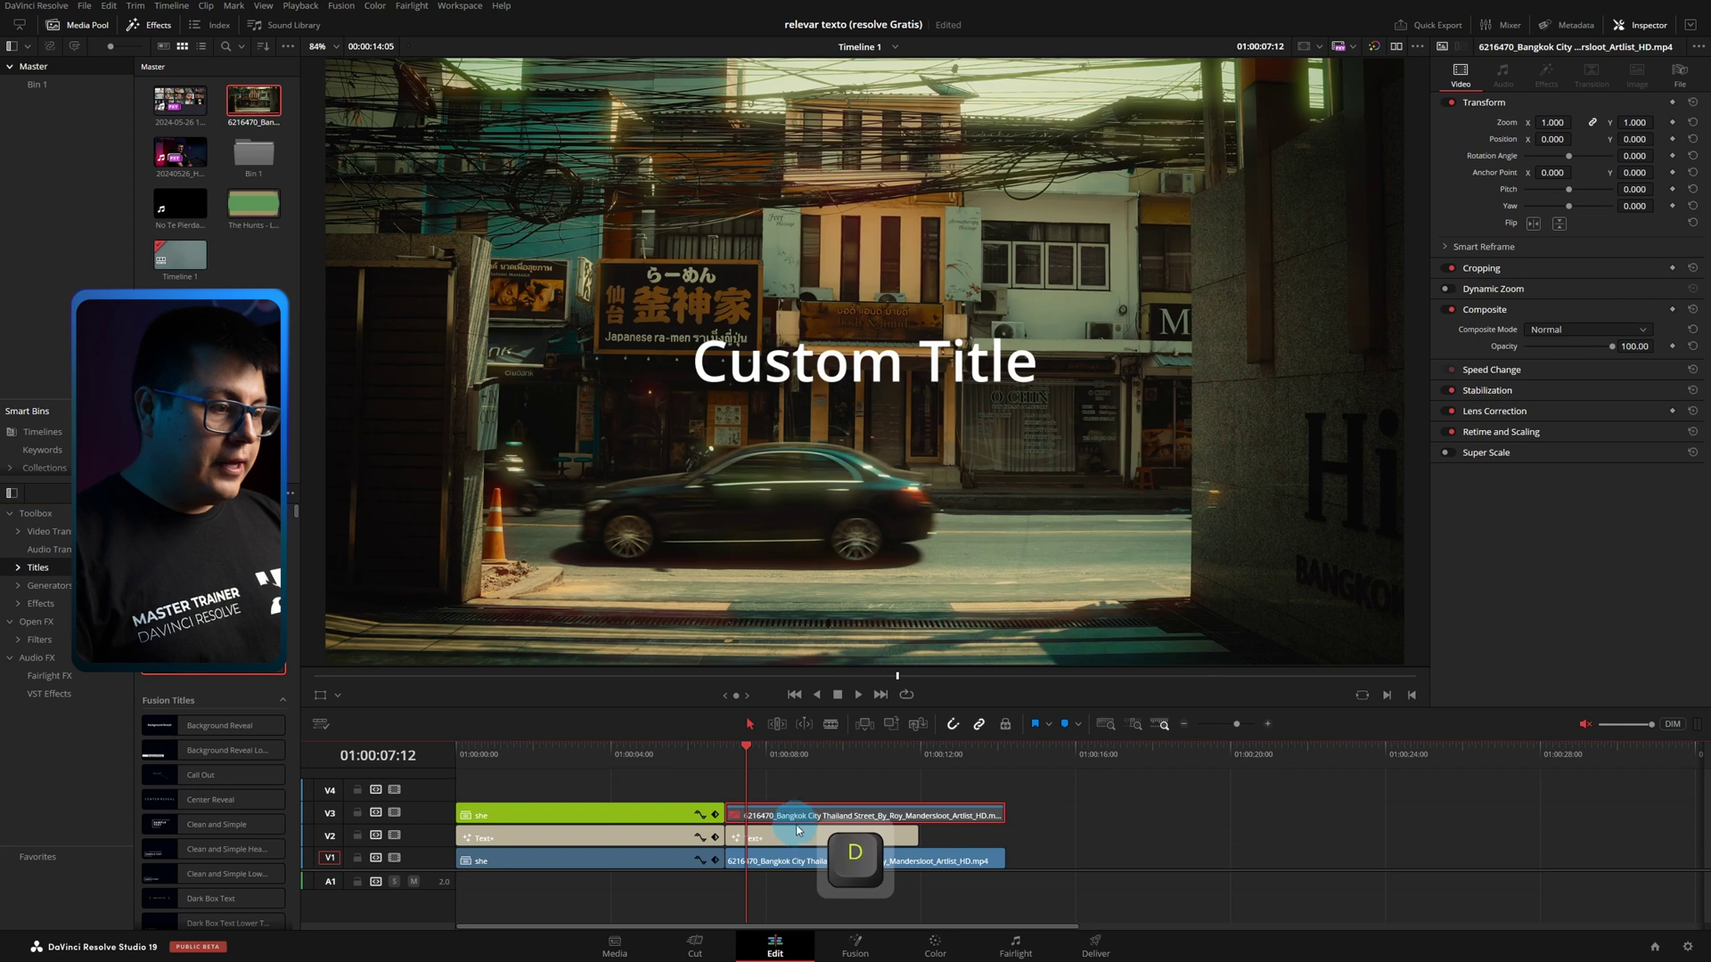
drag(918, 838, 1007, 835)
click(824, 820)
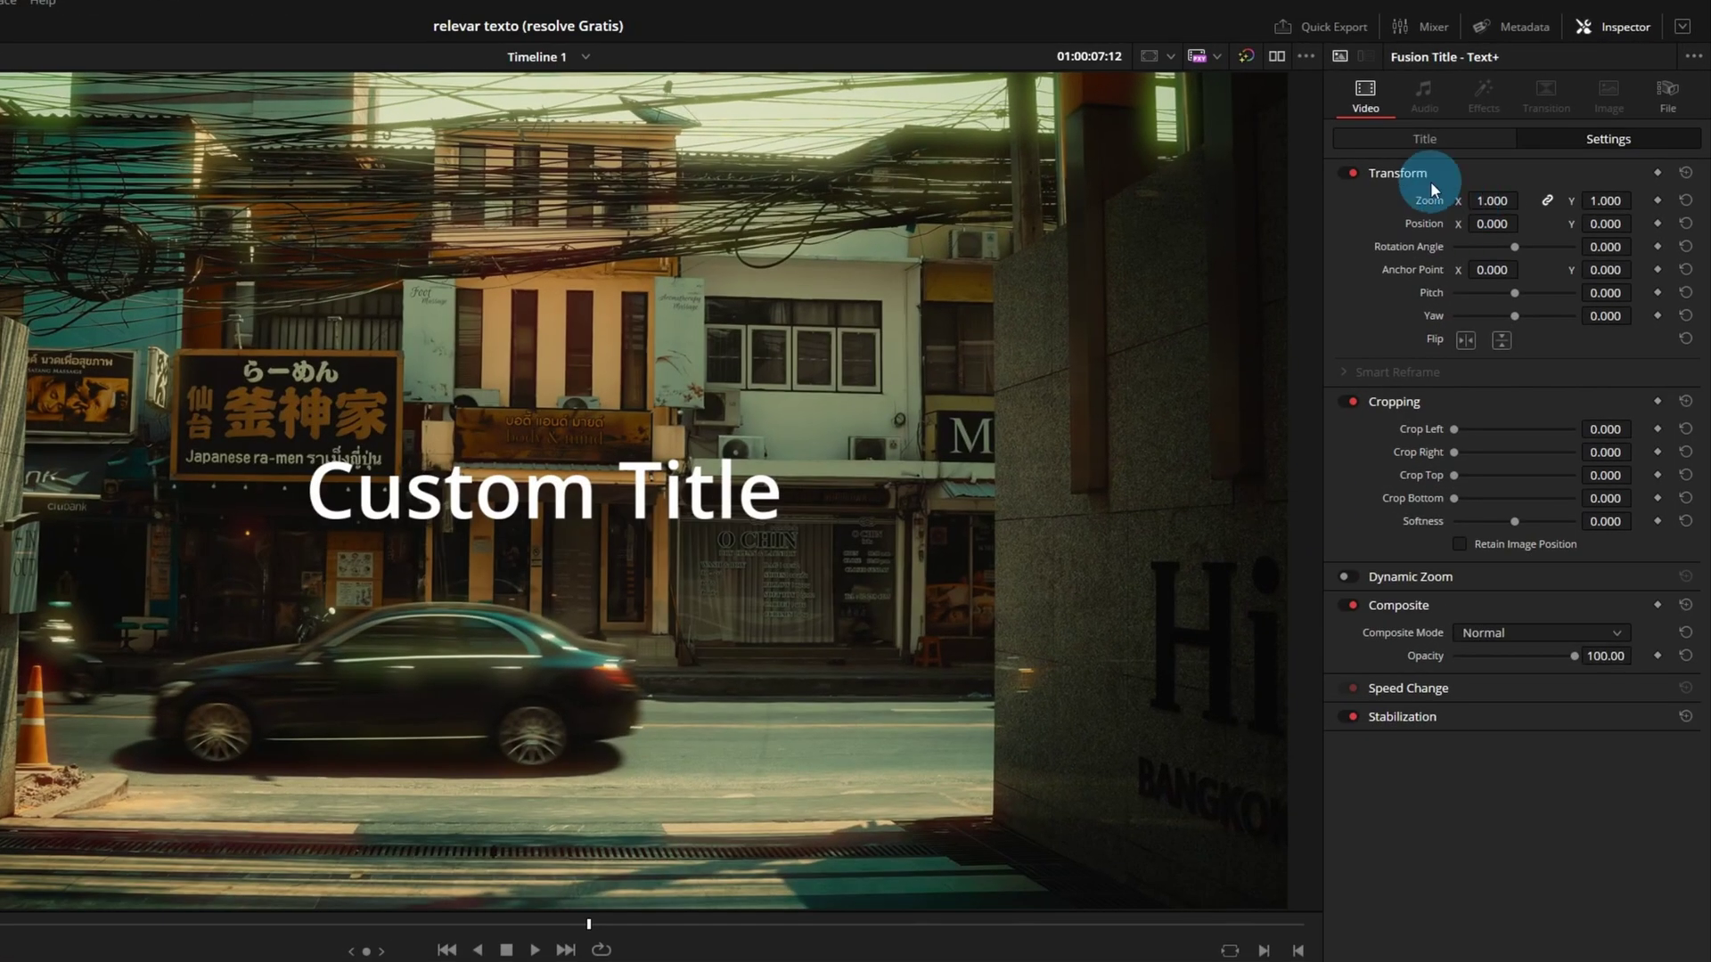
Lower the title's Position Y so it sits across the passing car.
click(1467, 146)
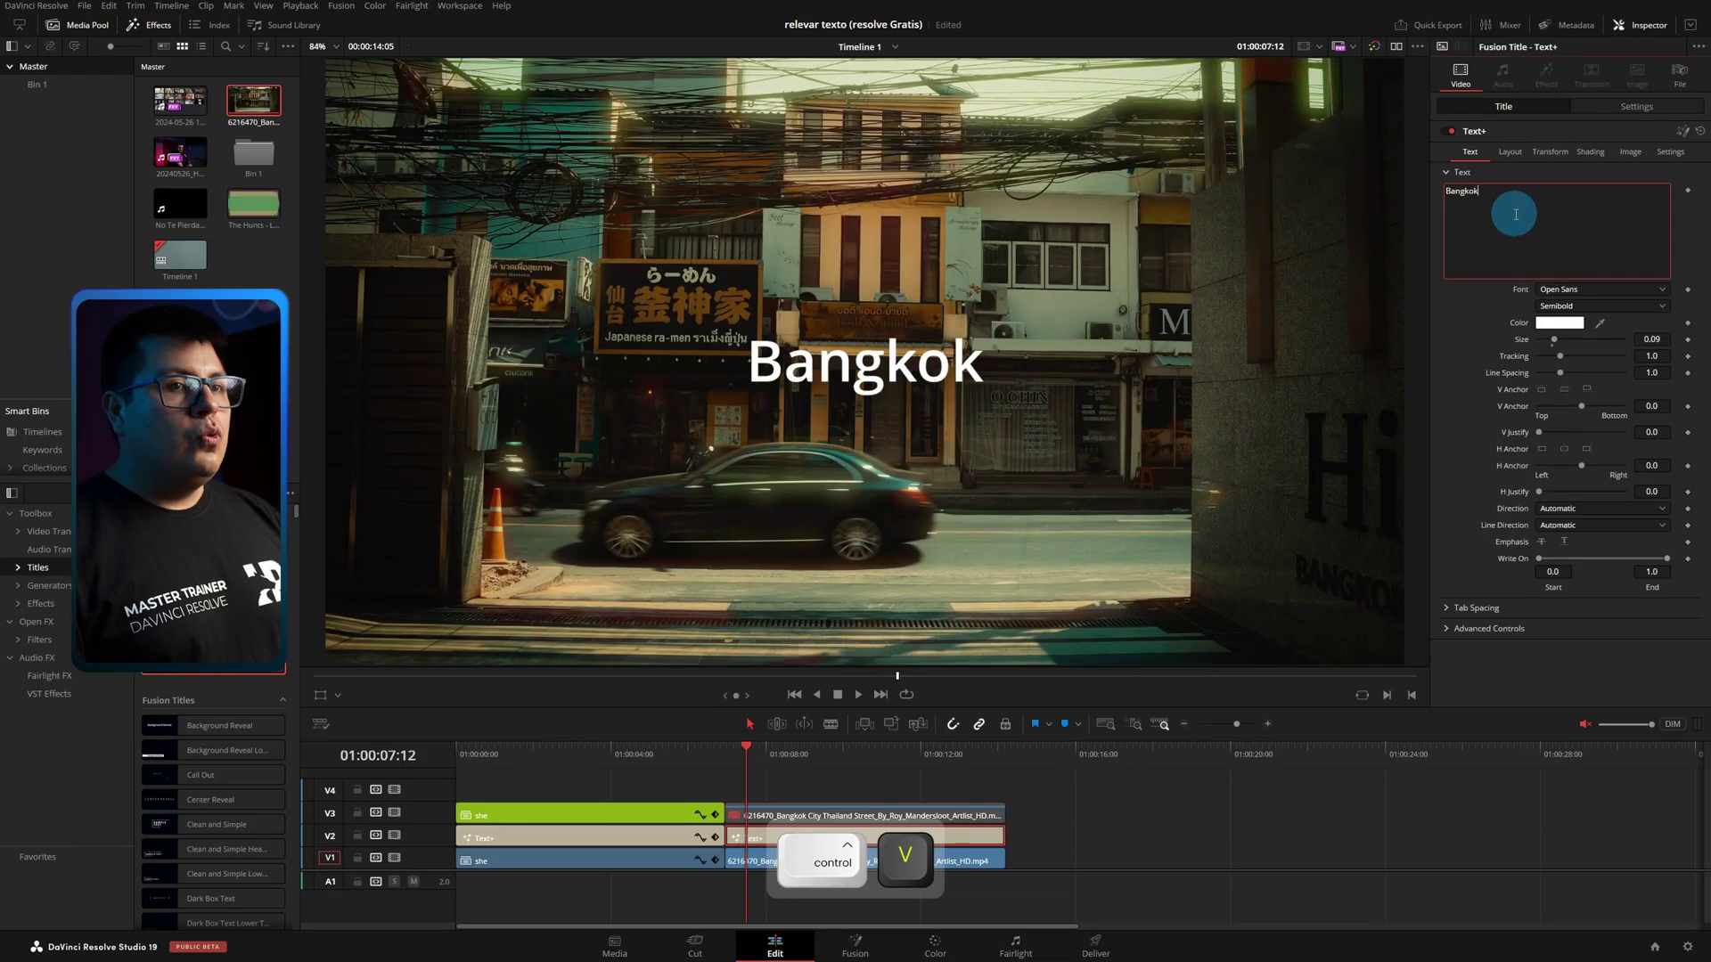
click(1606, 110)
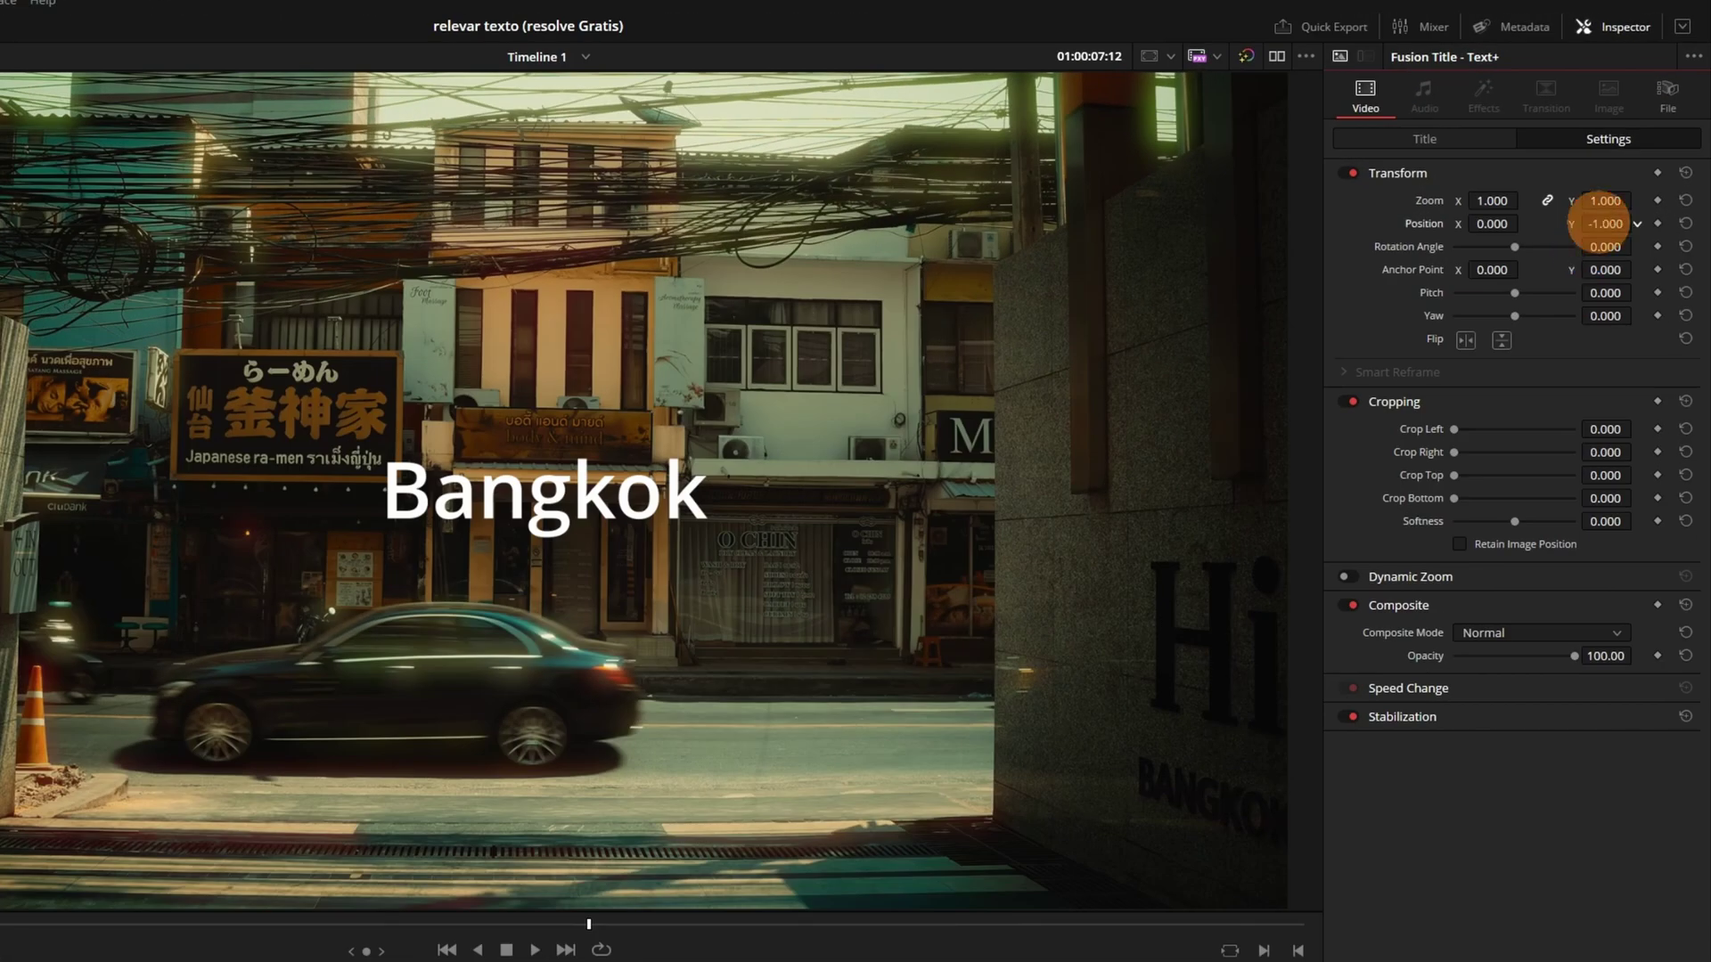
drag(1599, 223, 1370, 248)
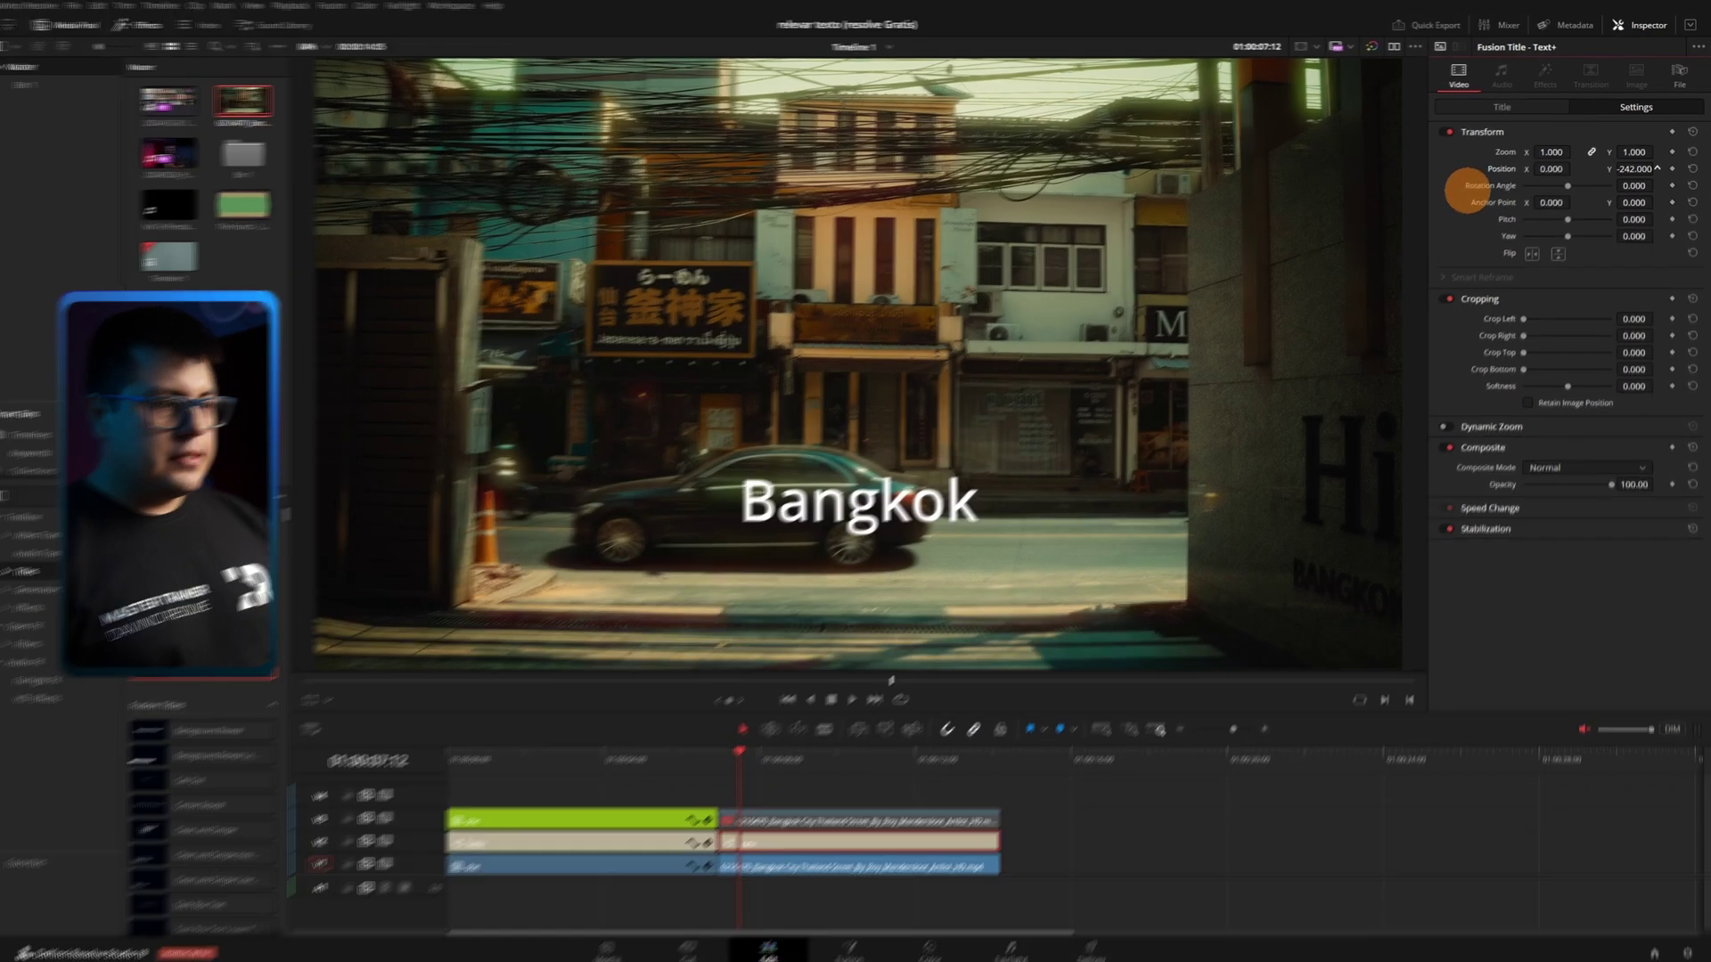
Set the title font to Neue Haas Grotesk Display Pro, weight 75 Bold.
click(1503, 106)
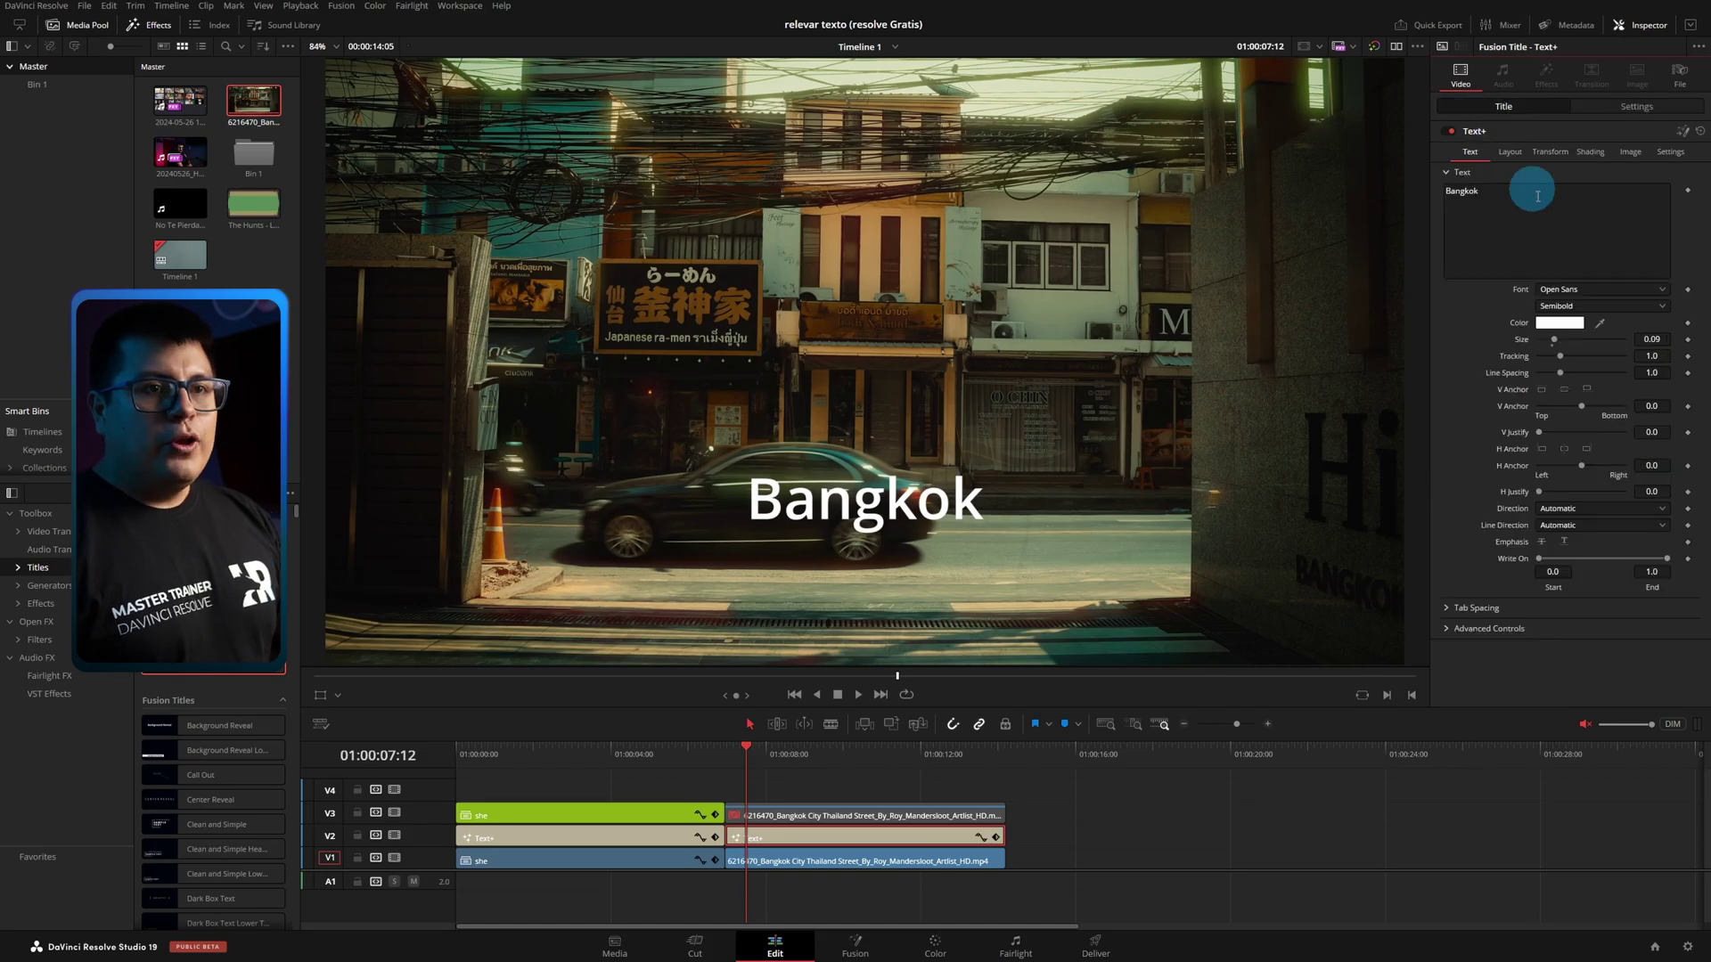
click(1572, 294)
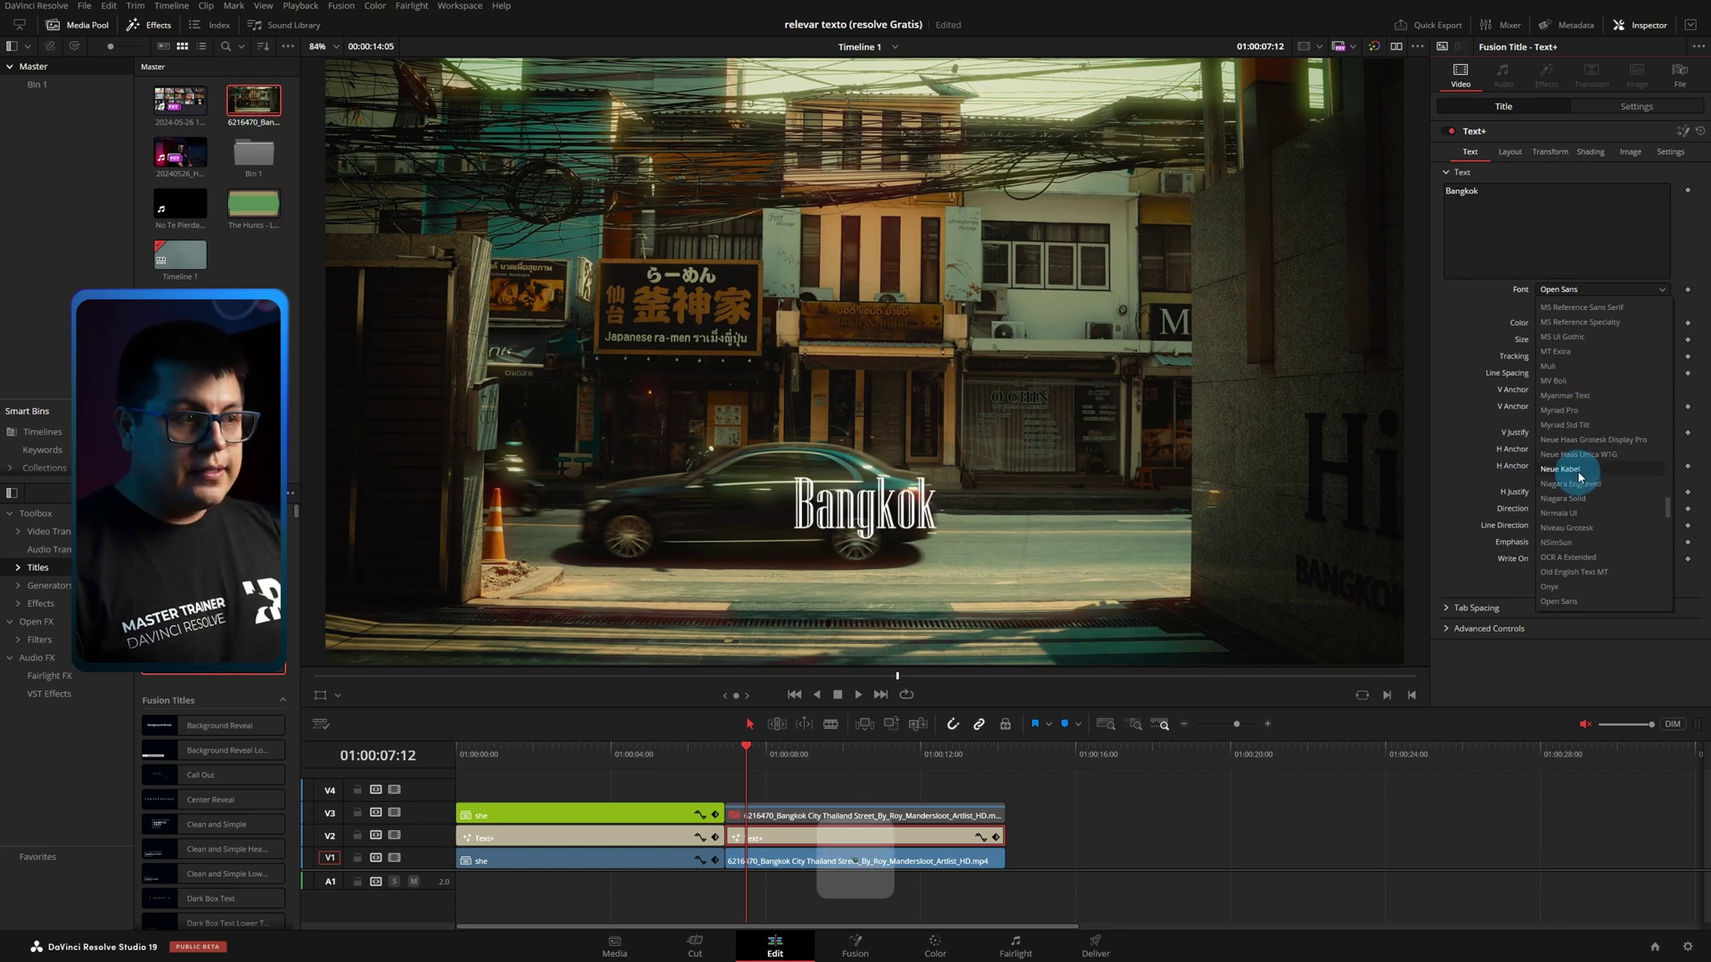
click(1586, 440)
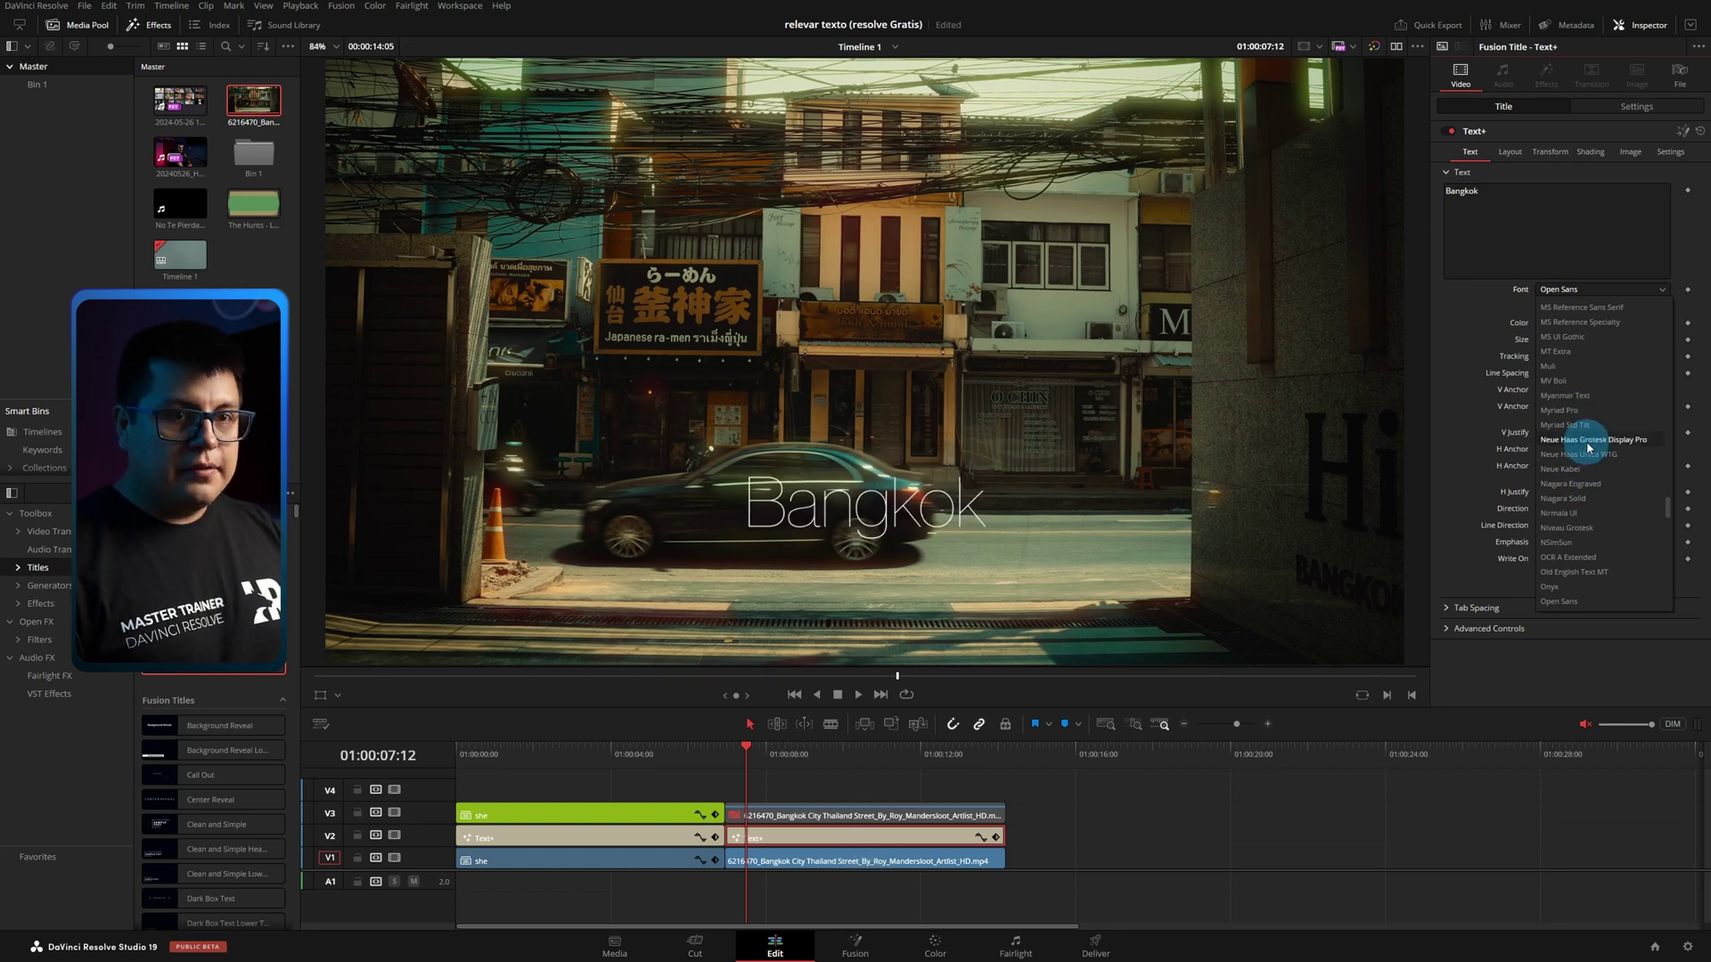
click(1599, 306)
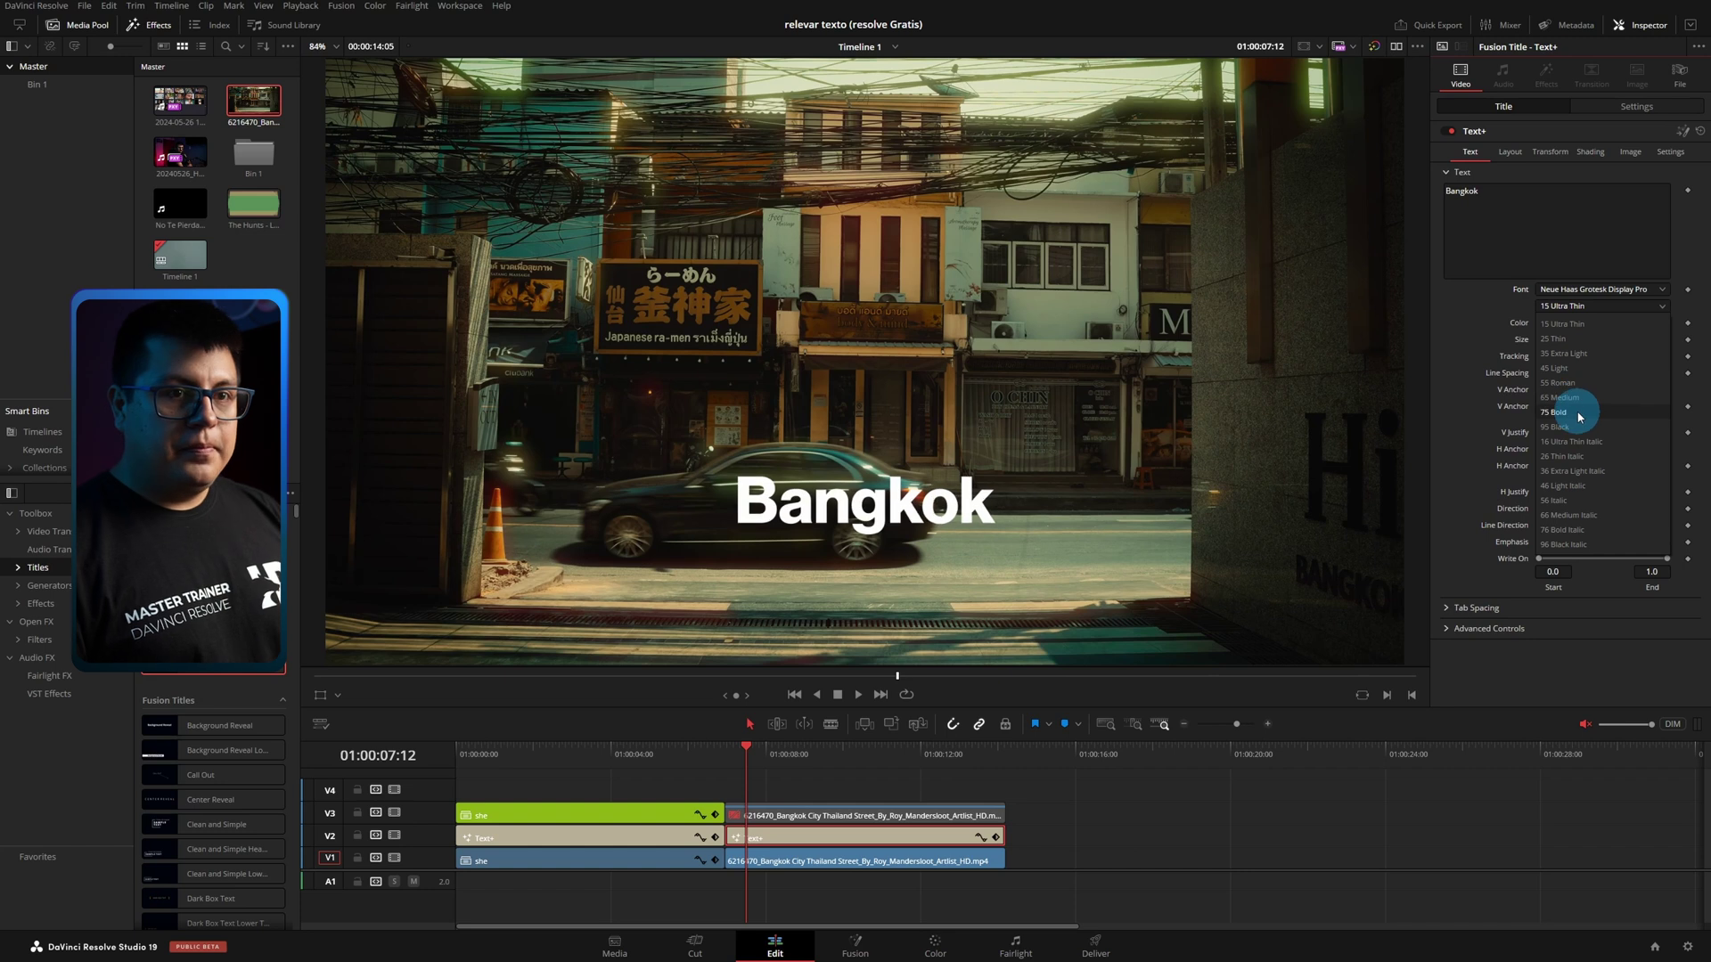
click(1579, 412)
click(1553, 152)
click(1586, 153)
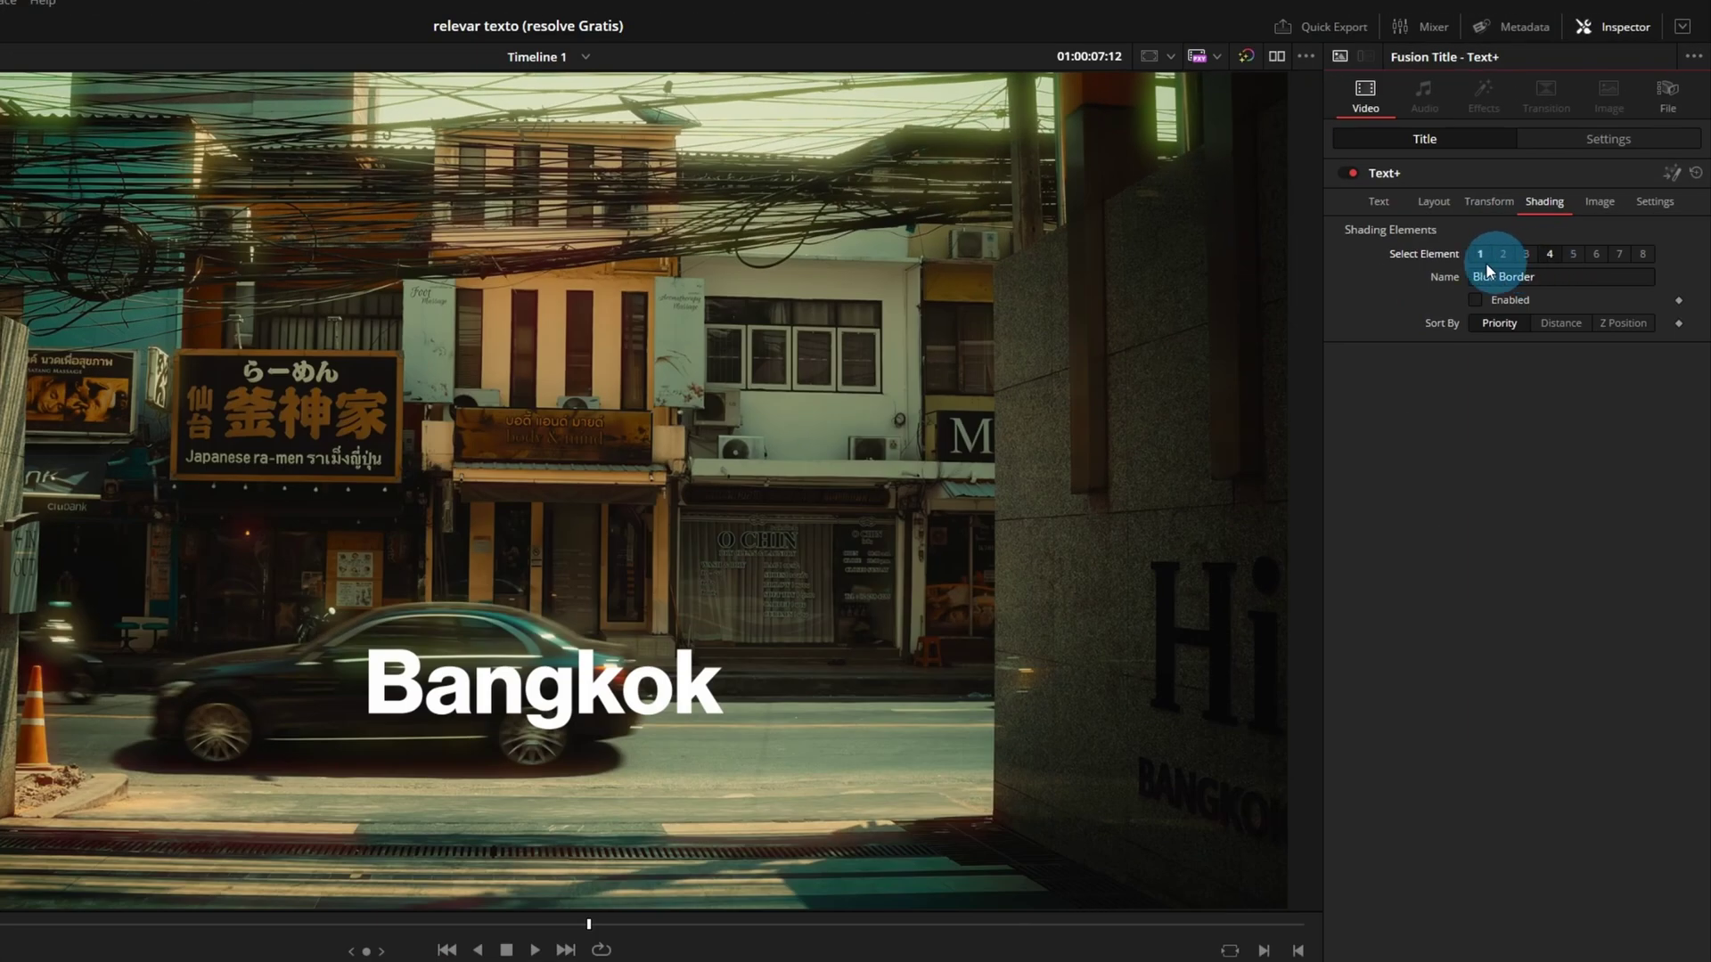
Enable shading element 3, the Black Shadow, and recolour it orange #ffaa00.
click(1524, 255)
click(1475, 300)
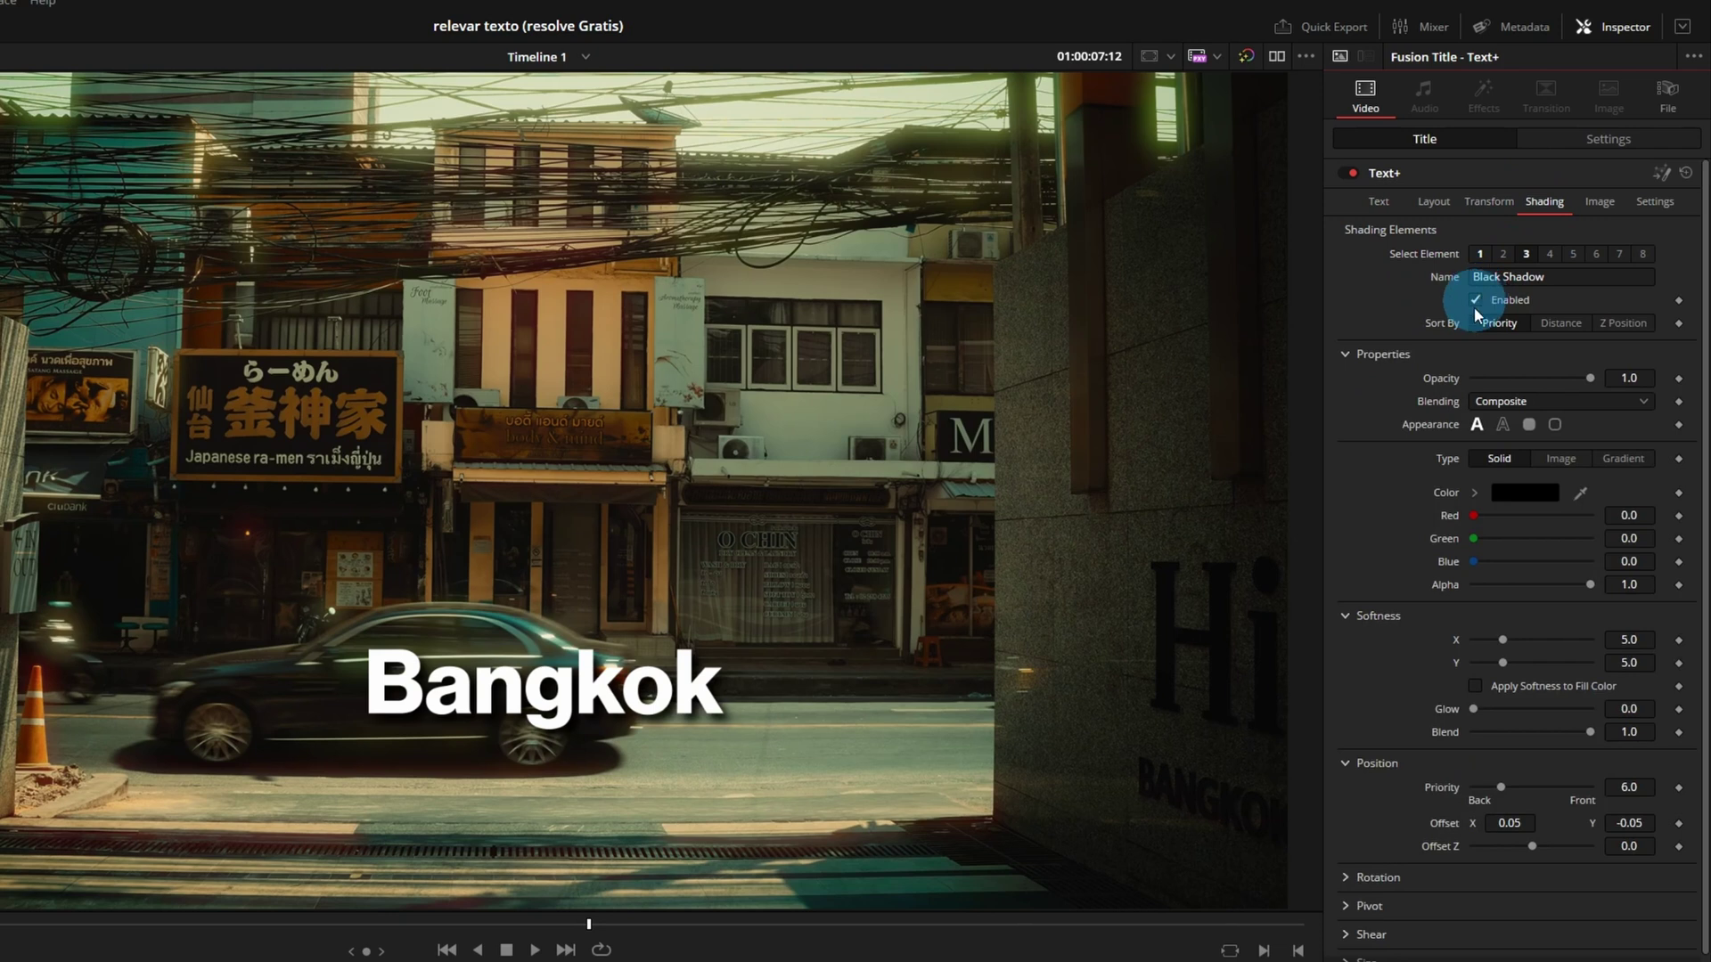
click(1512, 501)
click(442, 580)
drag(863, 336, 1145, 553)
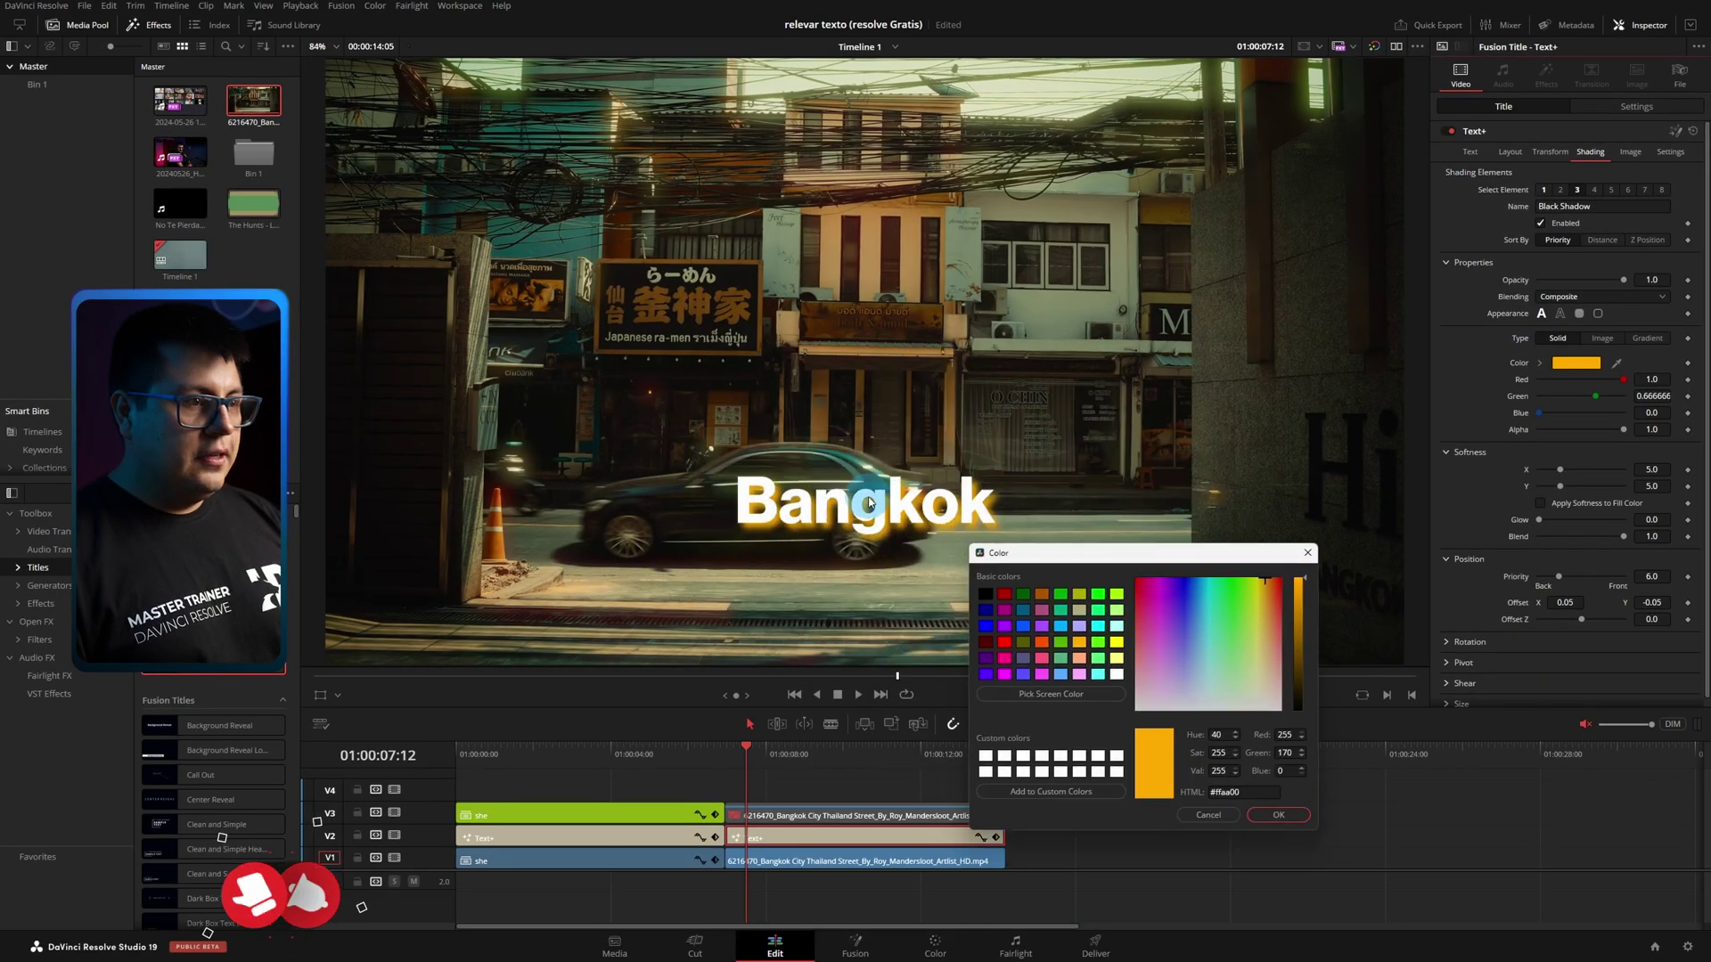
click(1280, 814)
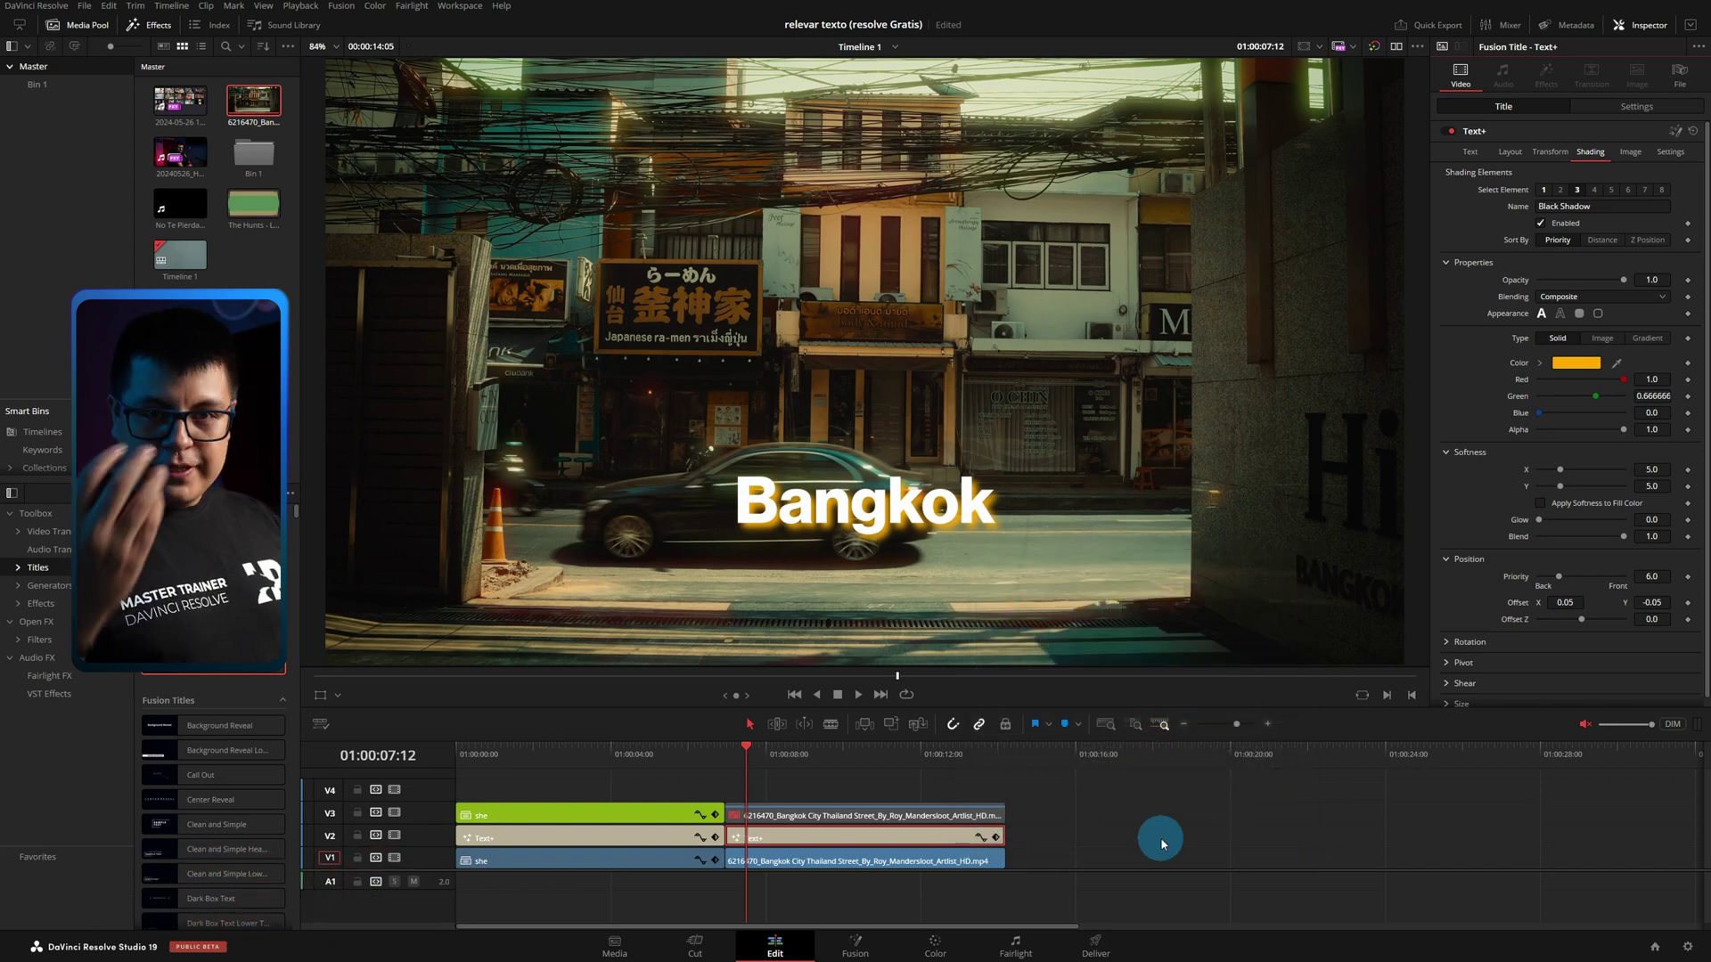
click(800, 814)
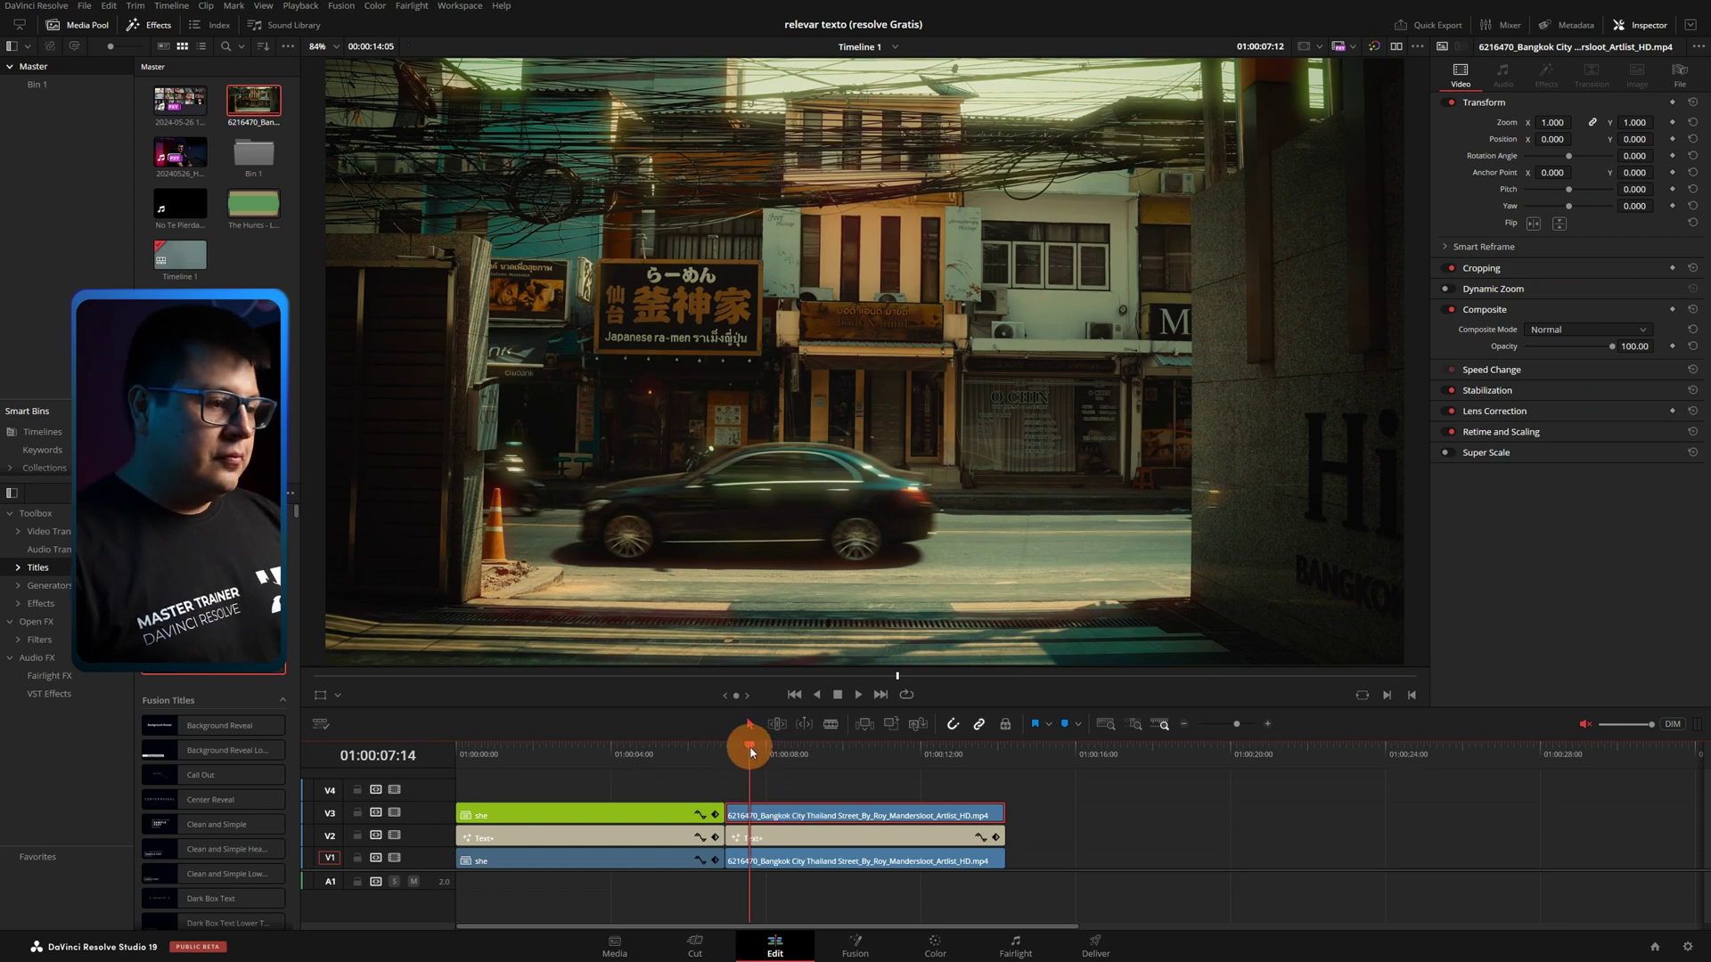
Split the top V3 clip with two Ctrl+B cuts around 01:00:08:10.
drag(750, 746, 746, 759)
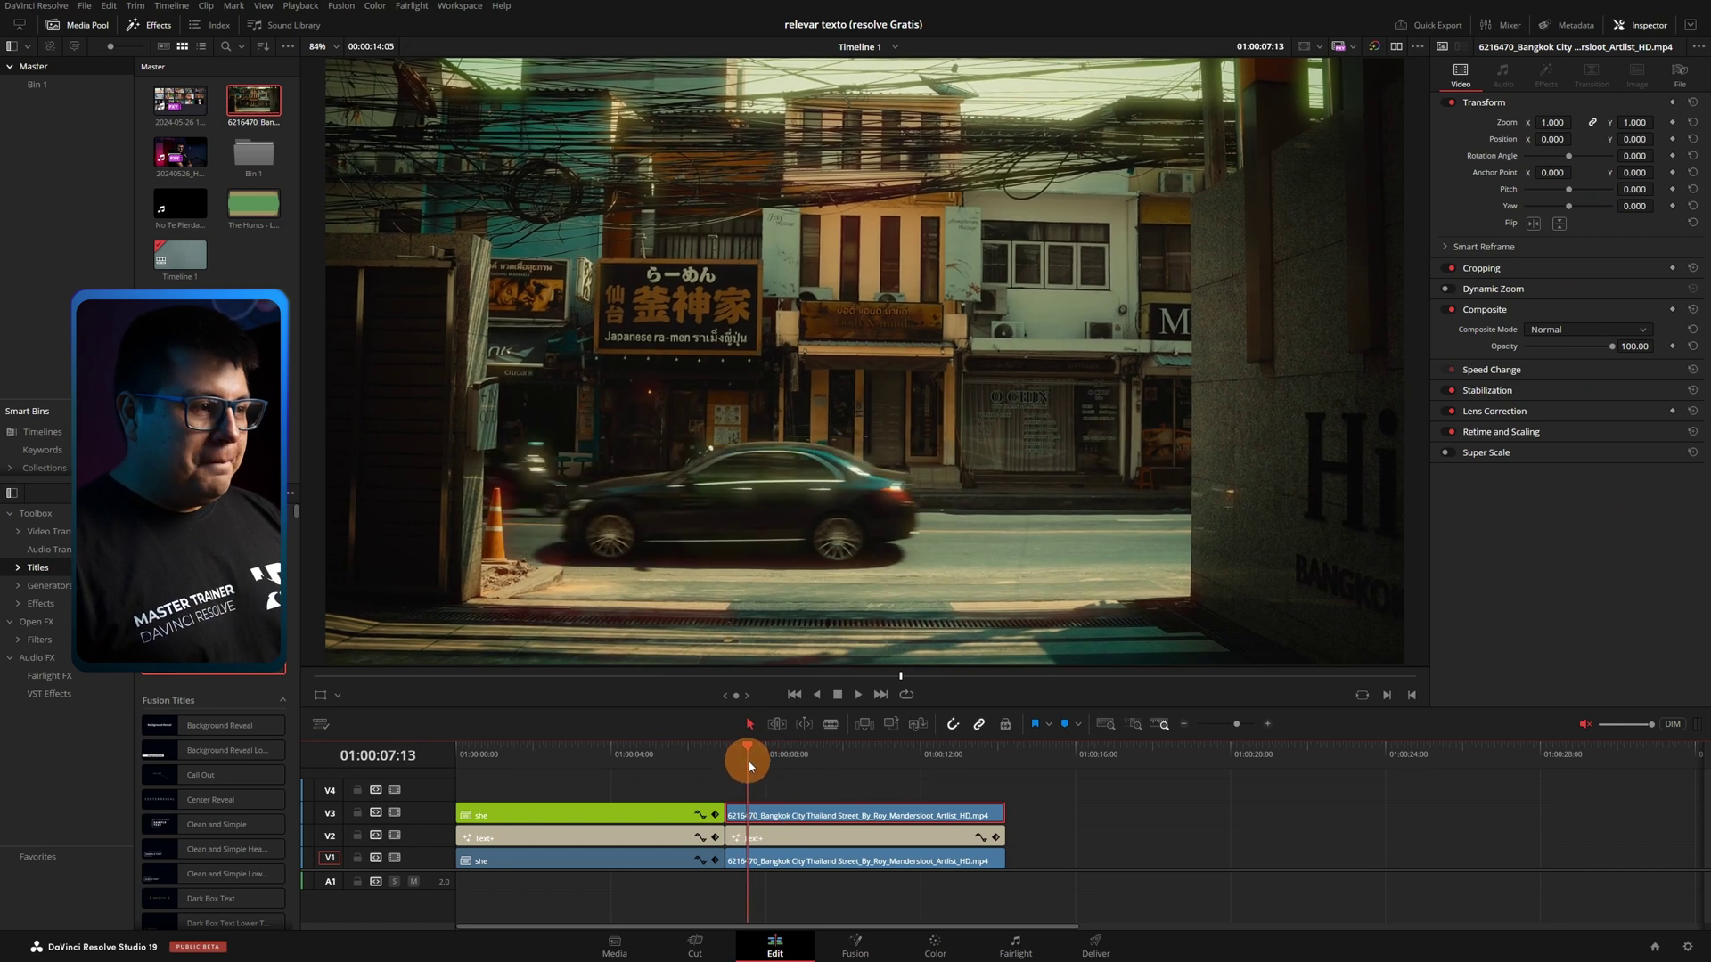
drag(747, 759, 869, 763)
key(ctrl+b)
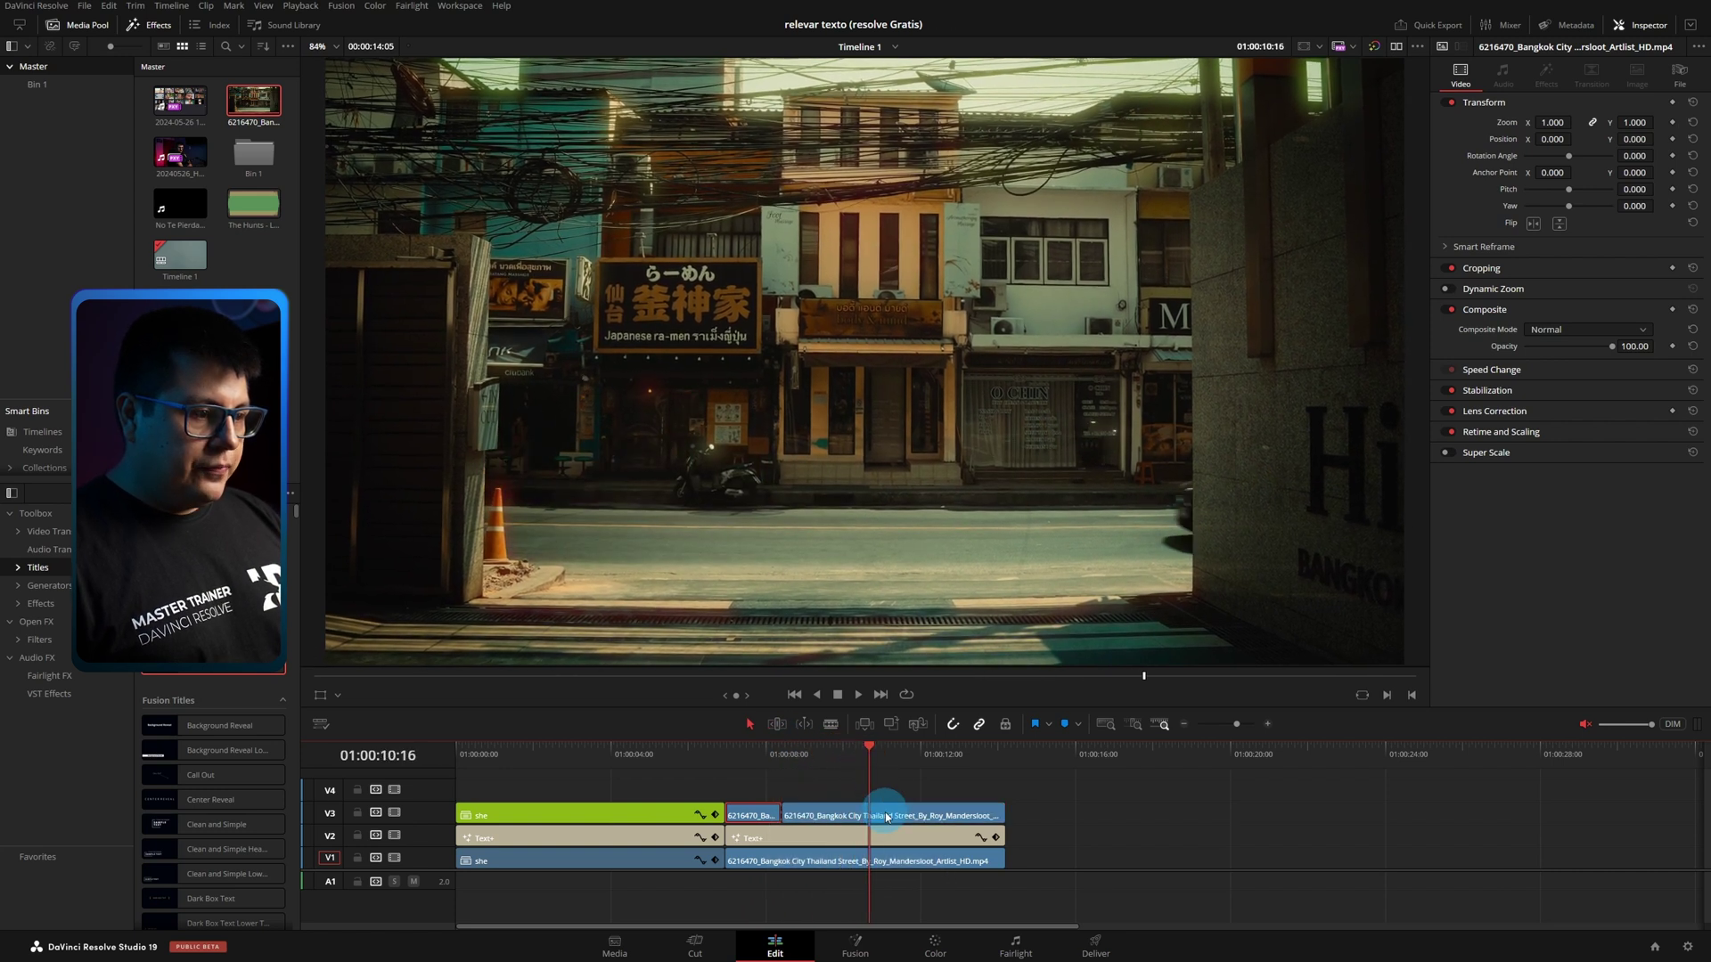
key(ctrl+b)
mouse_move(870, 753)
mouse_down()
mouse_move(941, 762)
mouse_move(729, 762)
mouse_up()
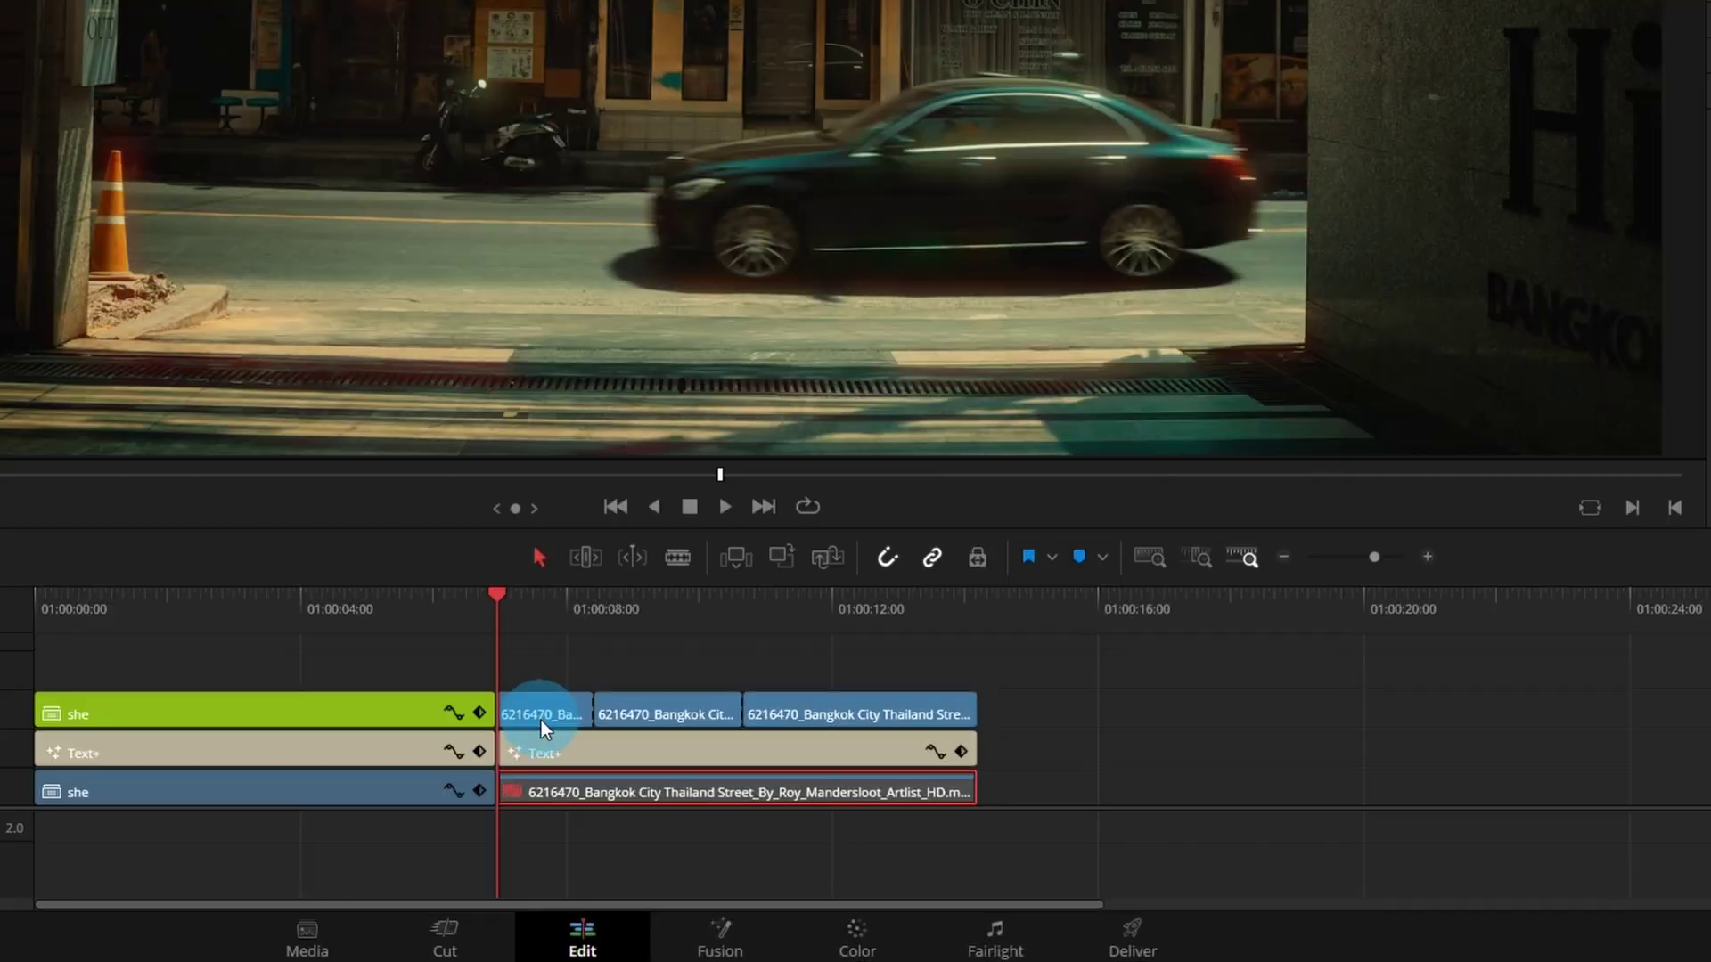
Open the short first piece on the Color page at frame 01:00:06:23.
click(537, 615)
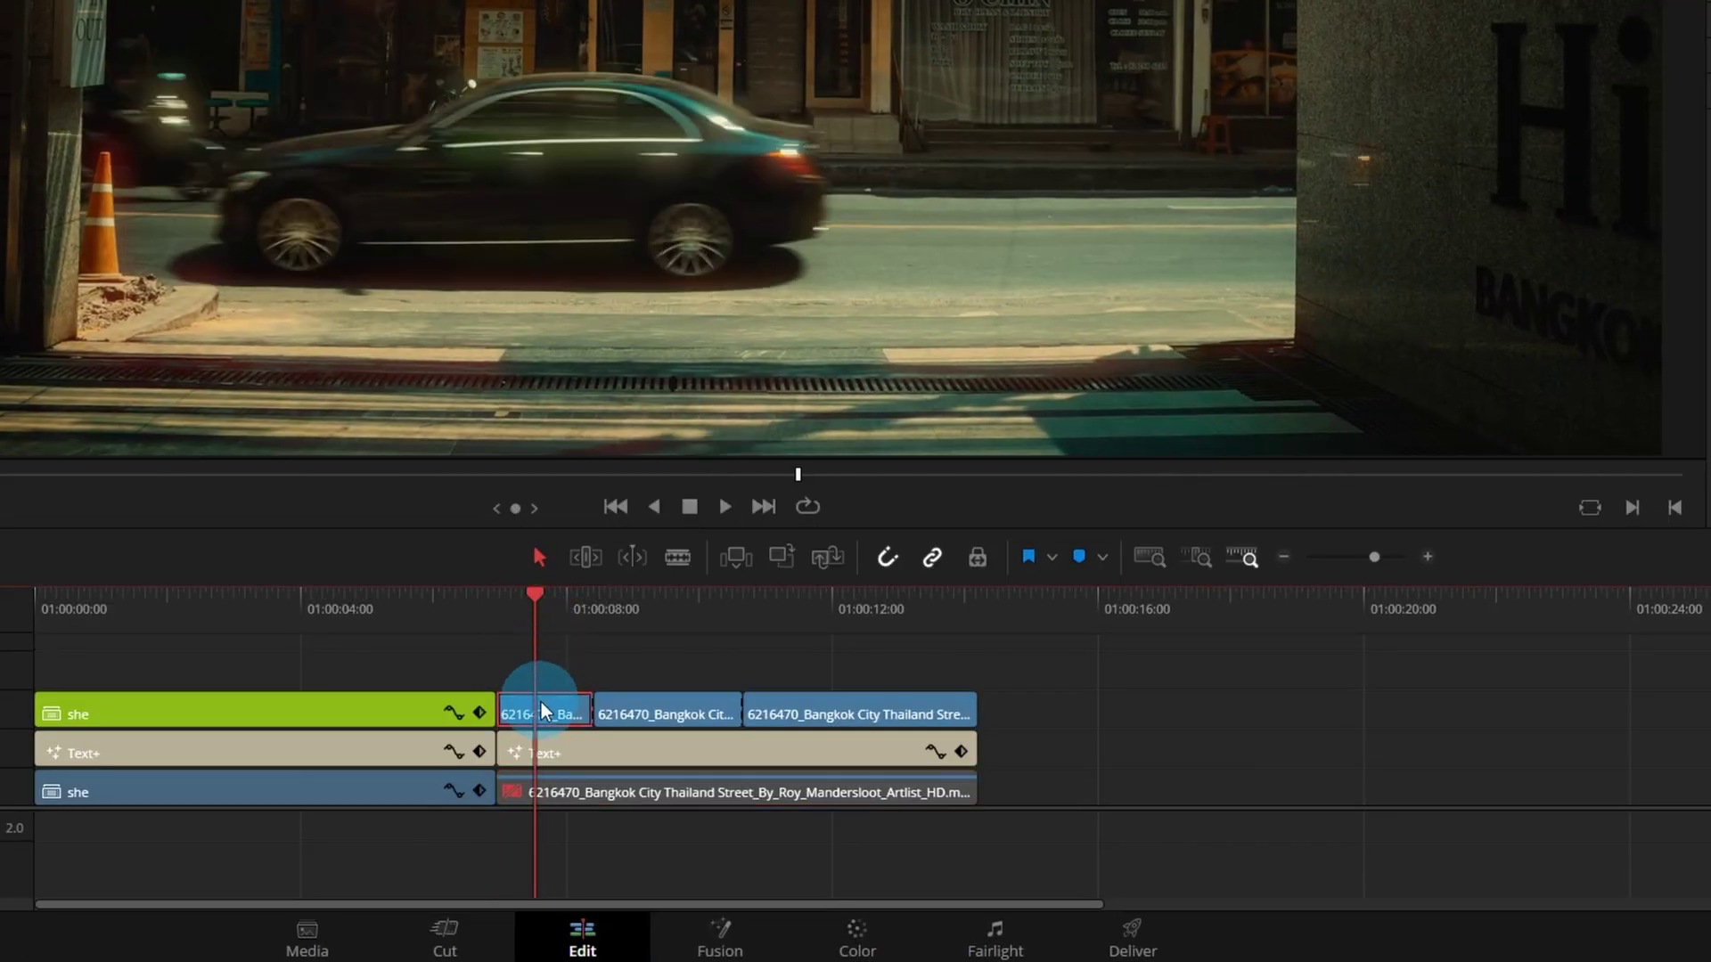
click(873, 932)
drag(592, 583, 307, 586)
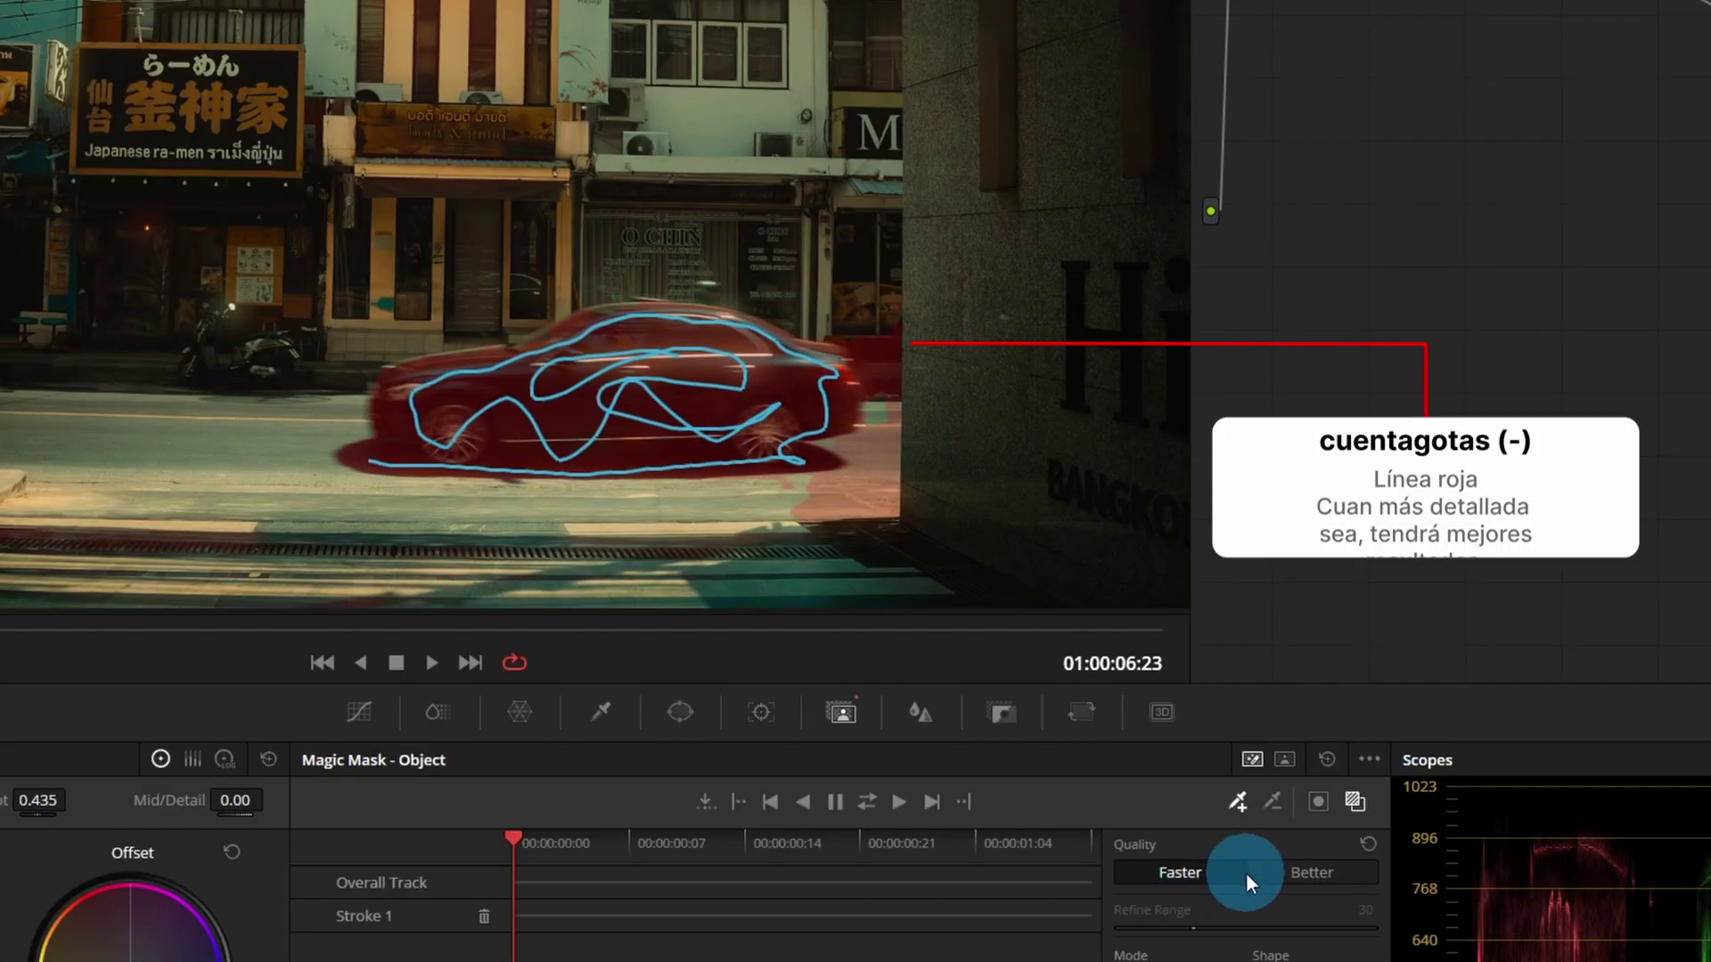
Add a subtract stroke along the wall behind the car, set Quality to Better, and track forward.
click(1214, 687)
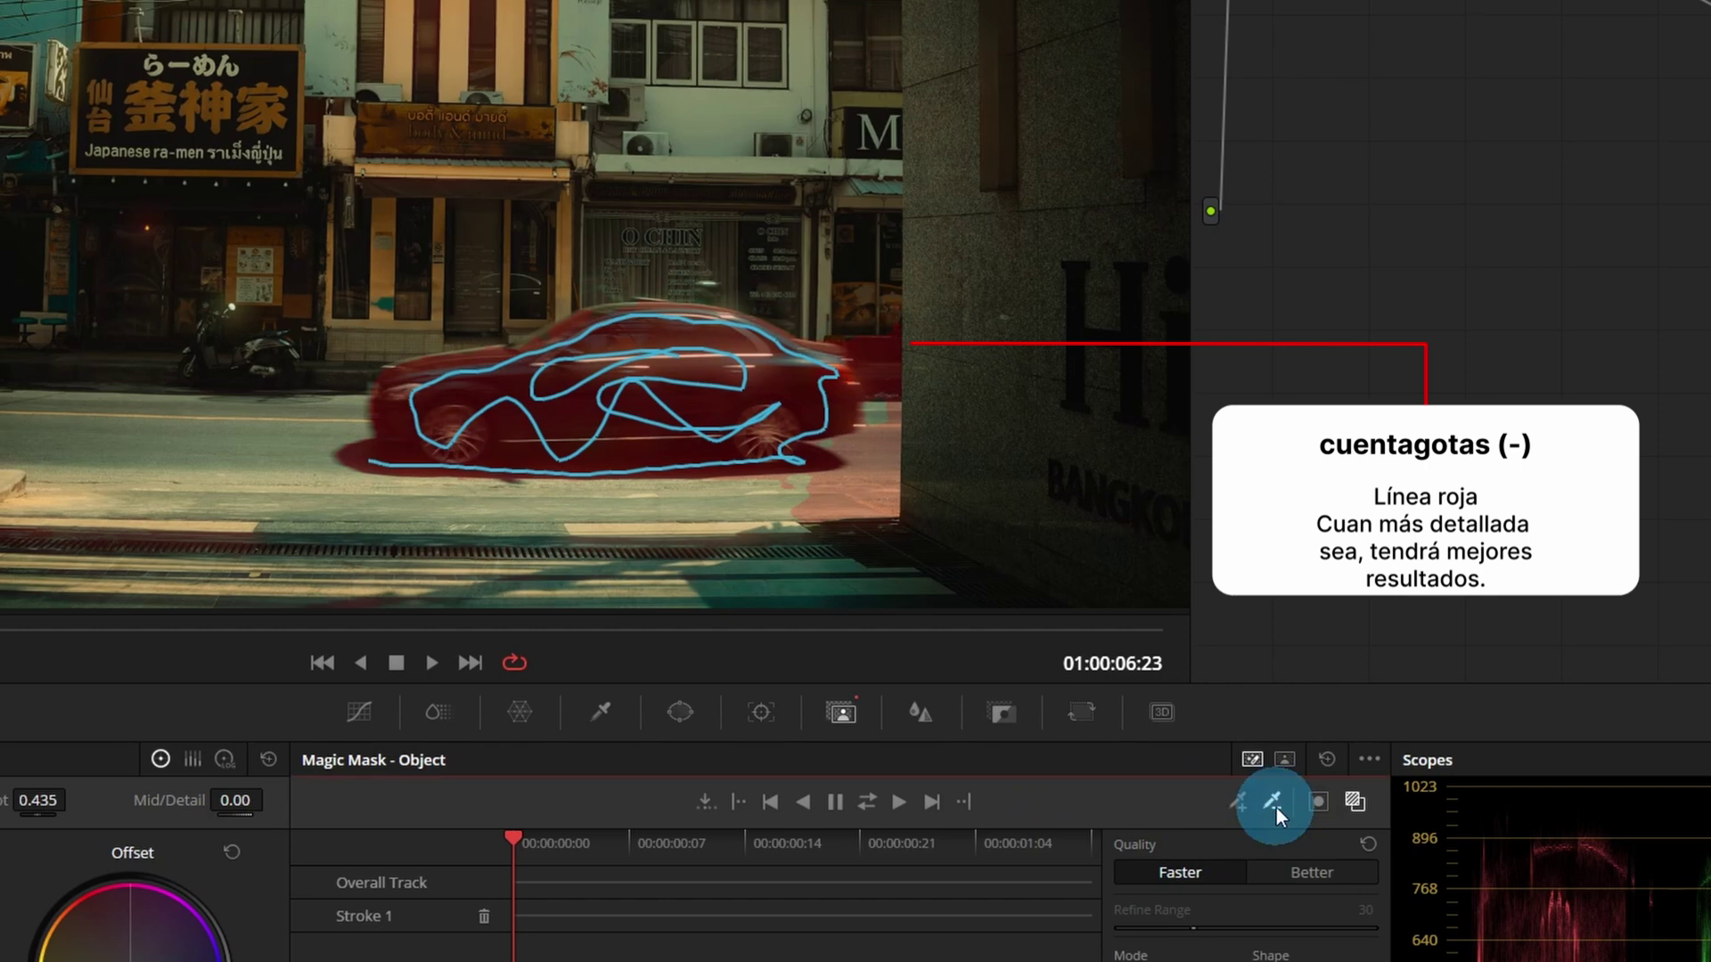
drag(829, 515, 861, 496)
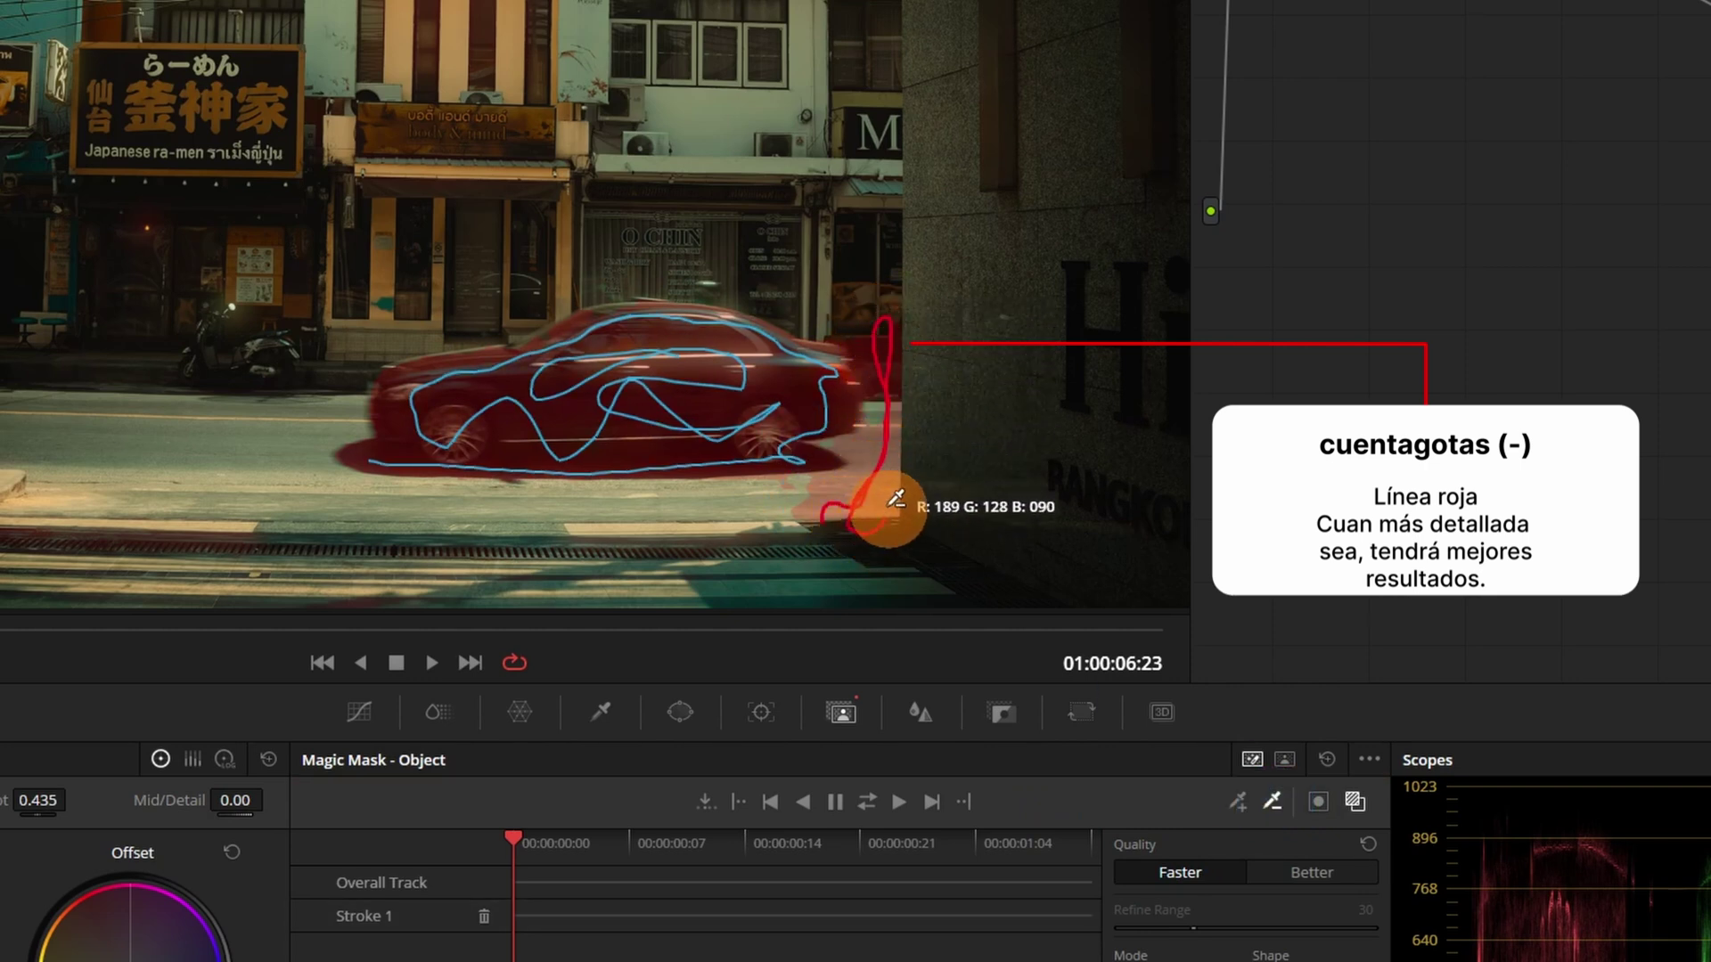
drag(892, 505, 989, 412)
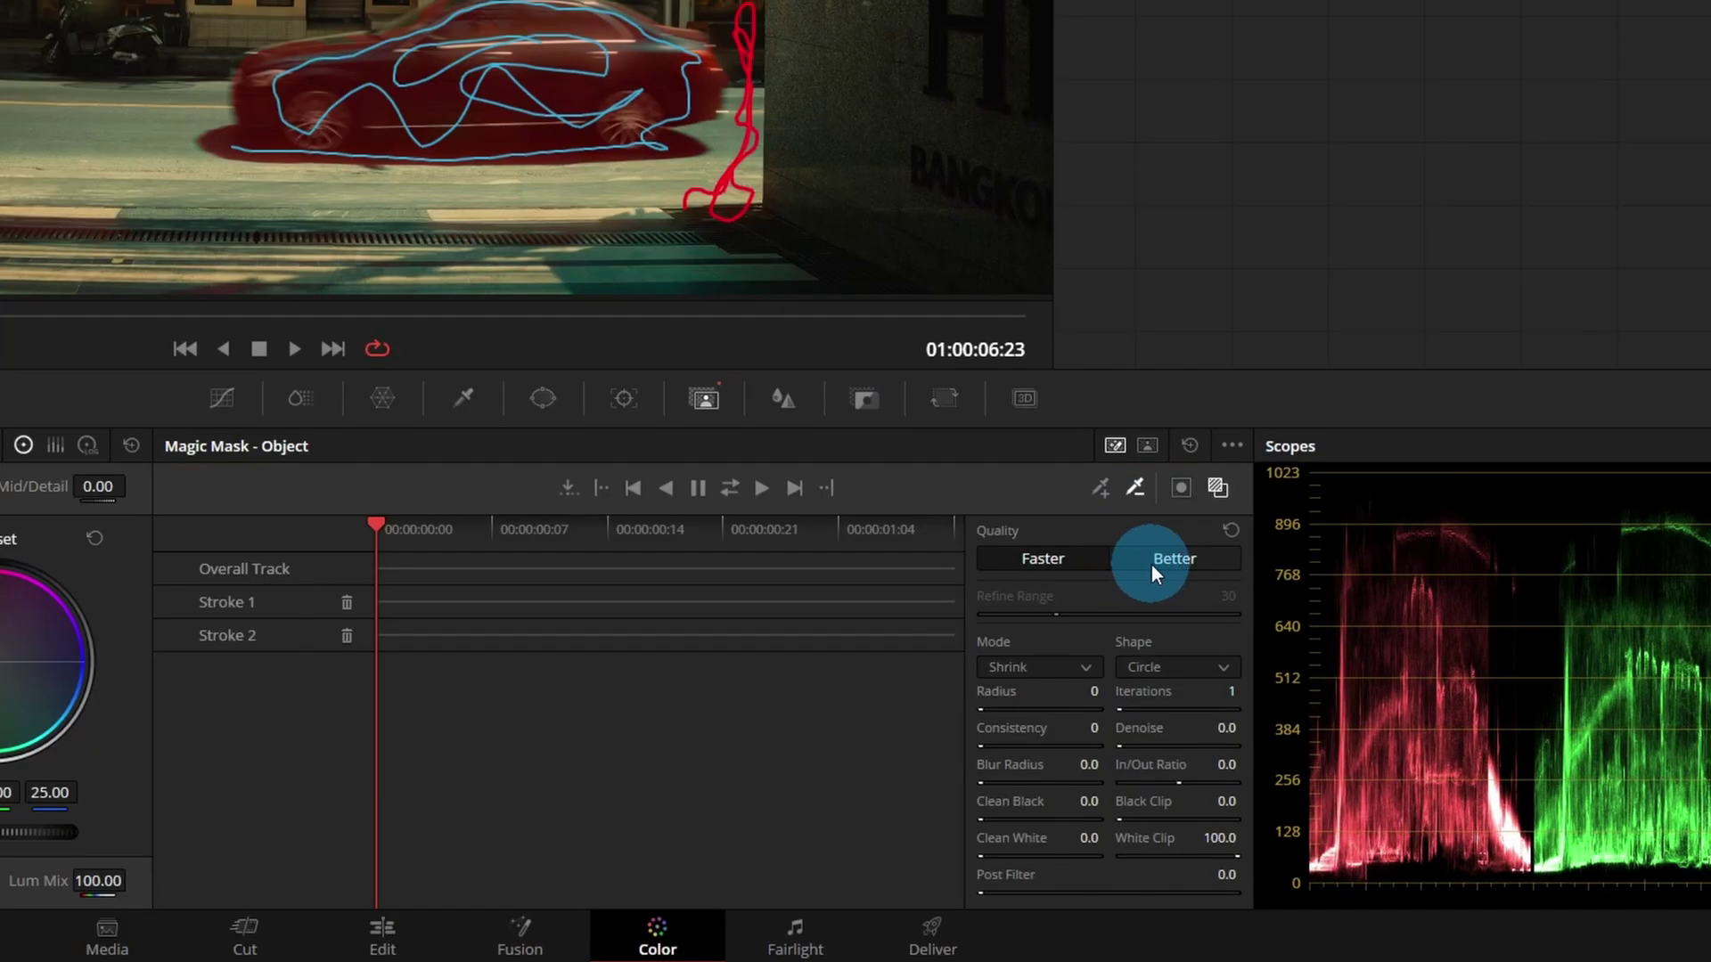
click(1152, 565)
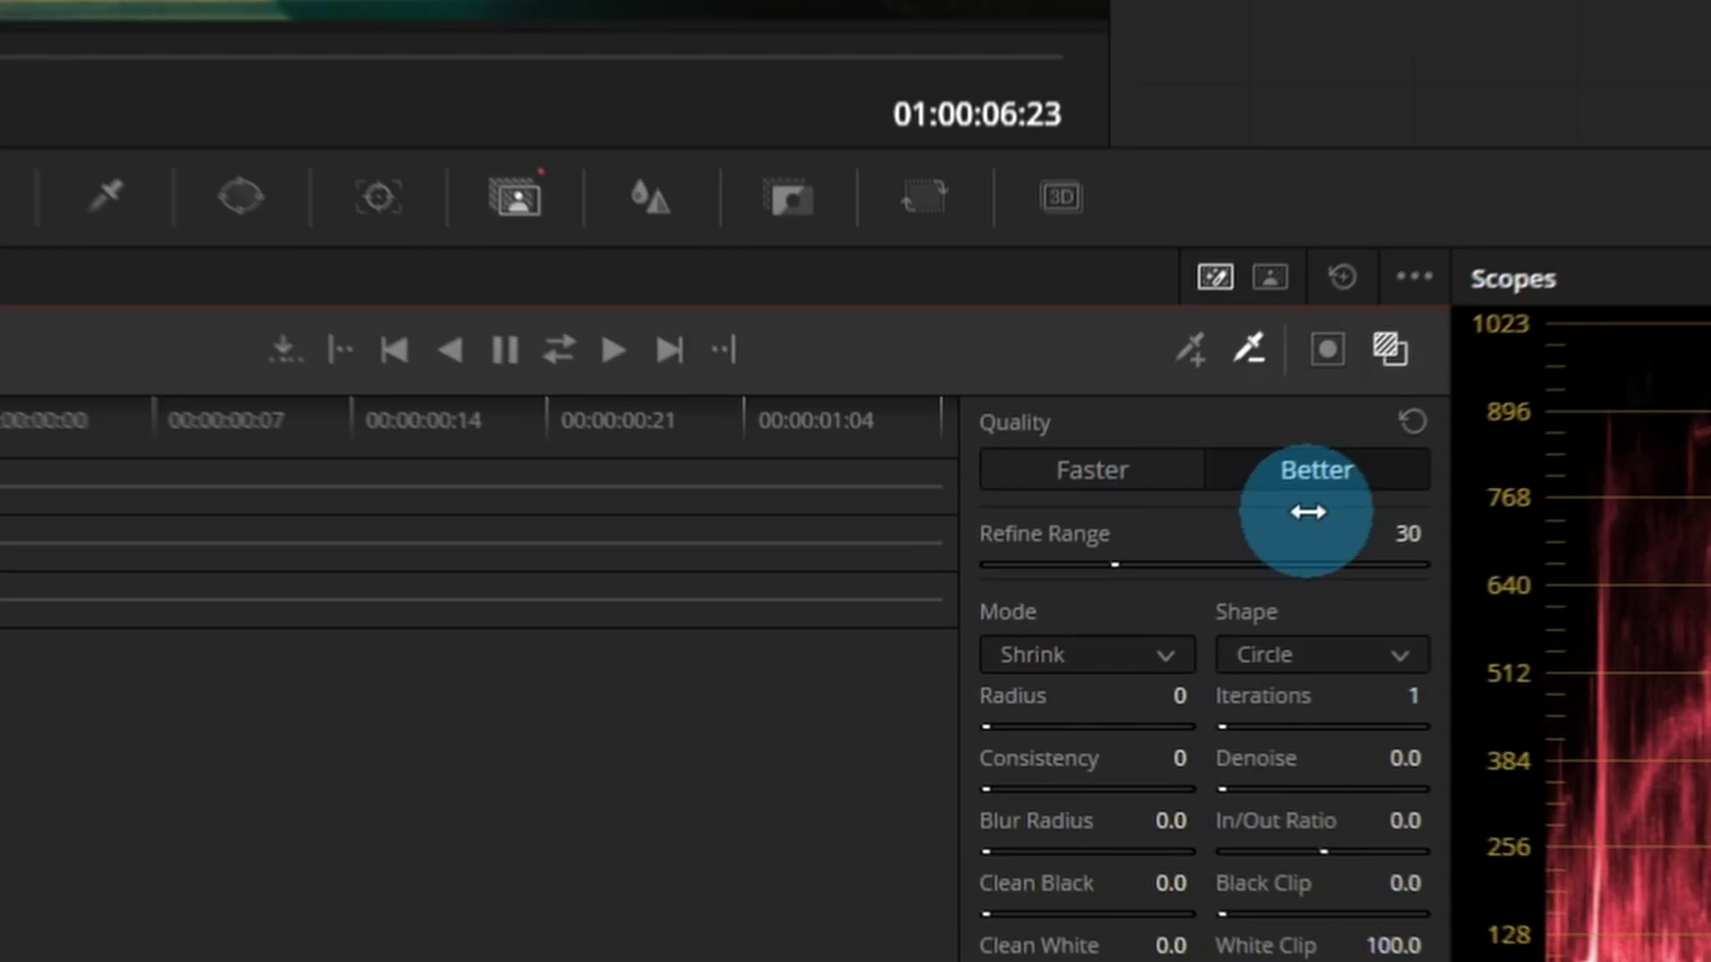
click(559, 345)
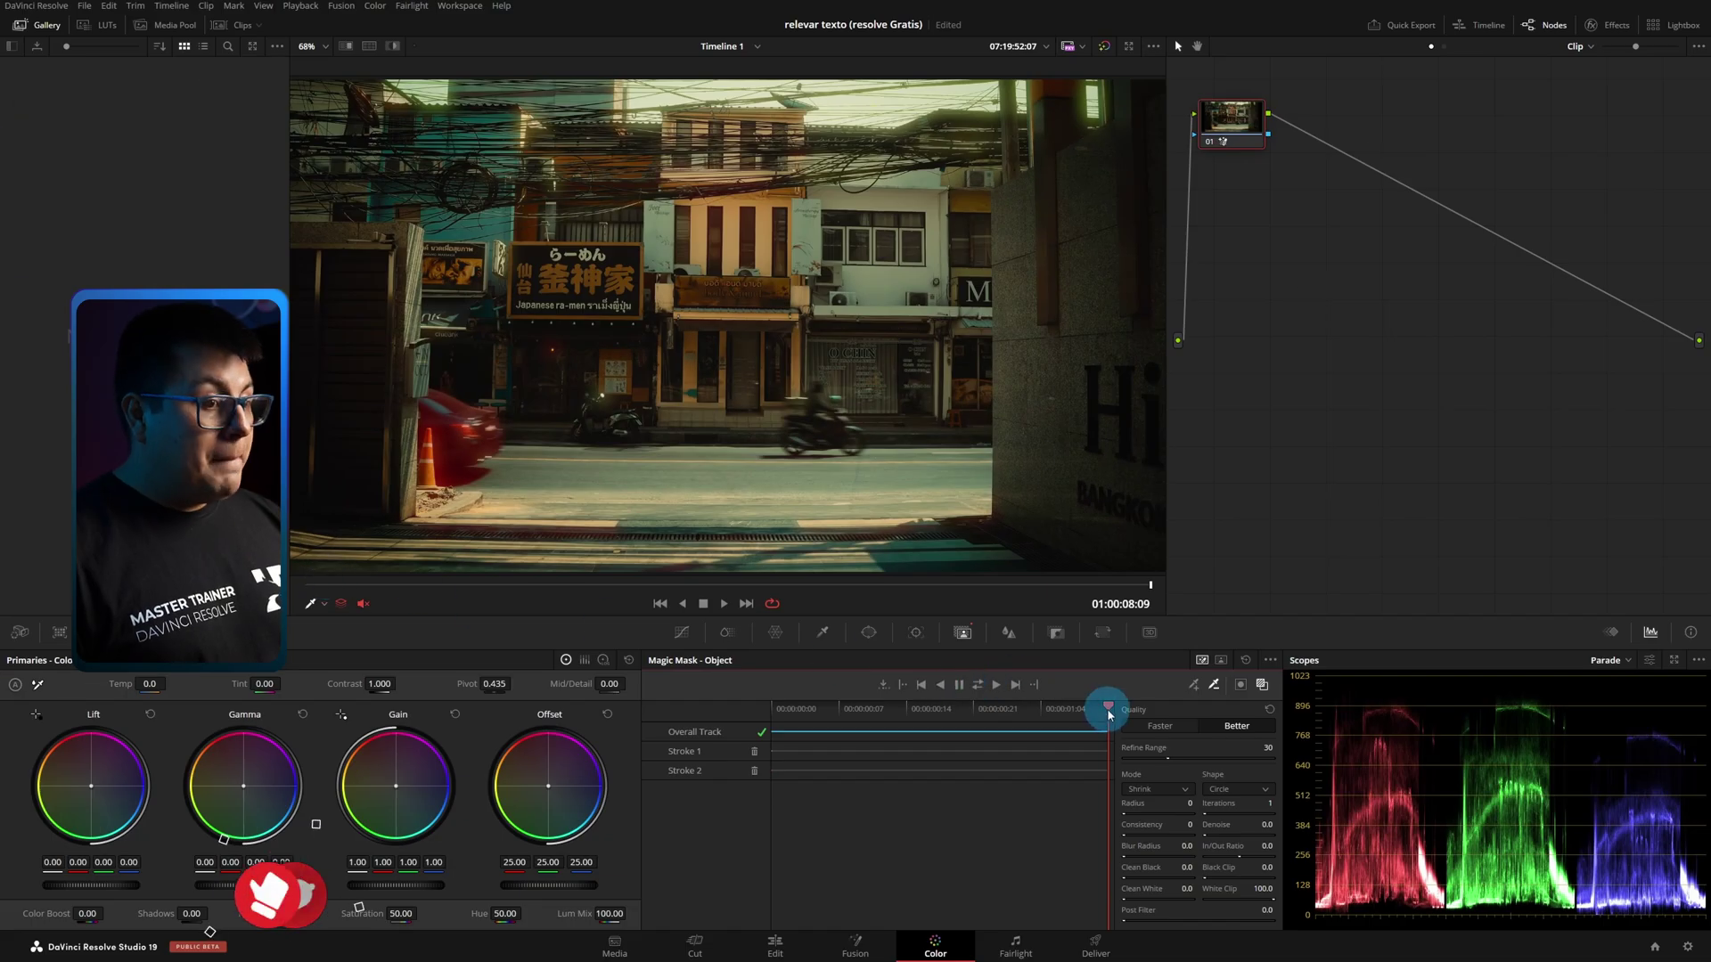
Refine the car mask with correction strokes 3–5, re-tracking after each between 01:00:07:04 and 01:00:07:20.
drag(1108, 708, 806, 734)
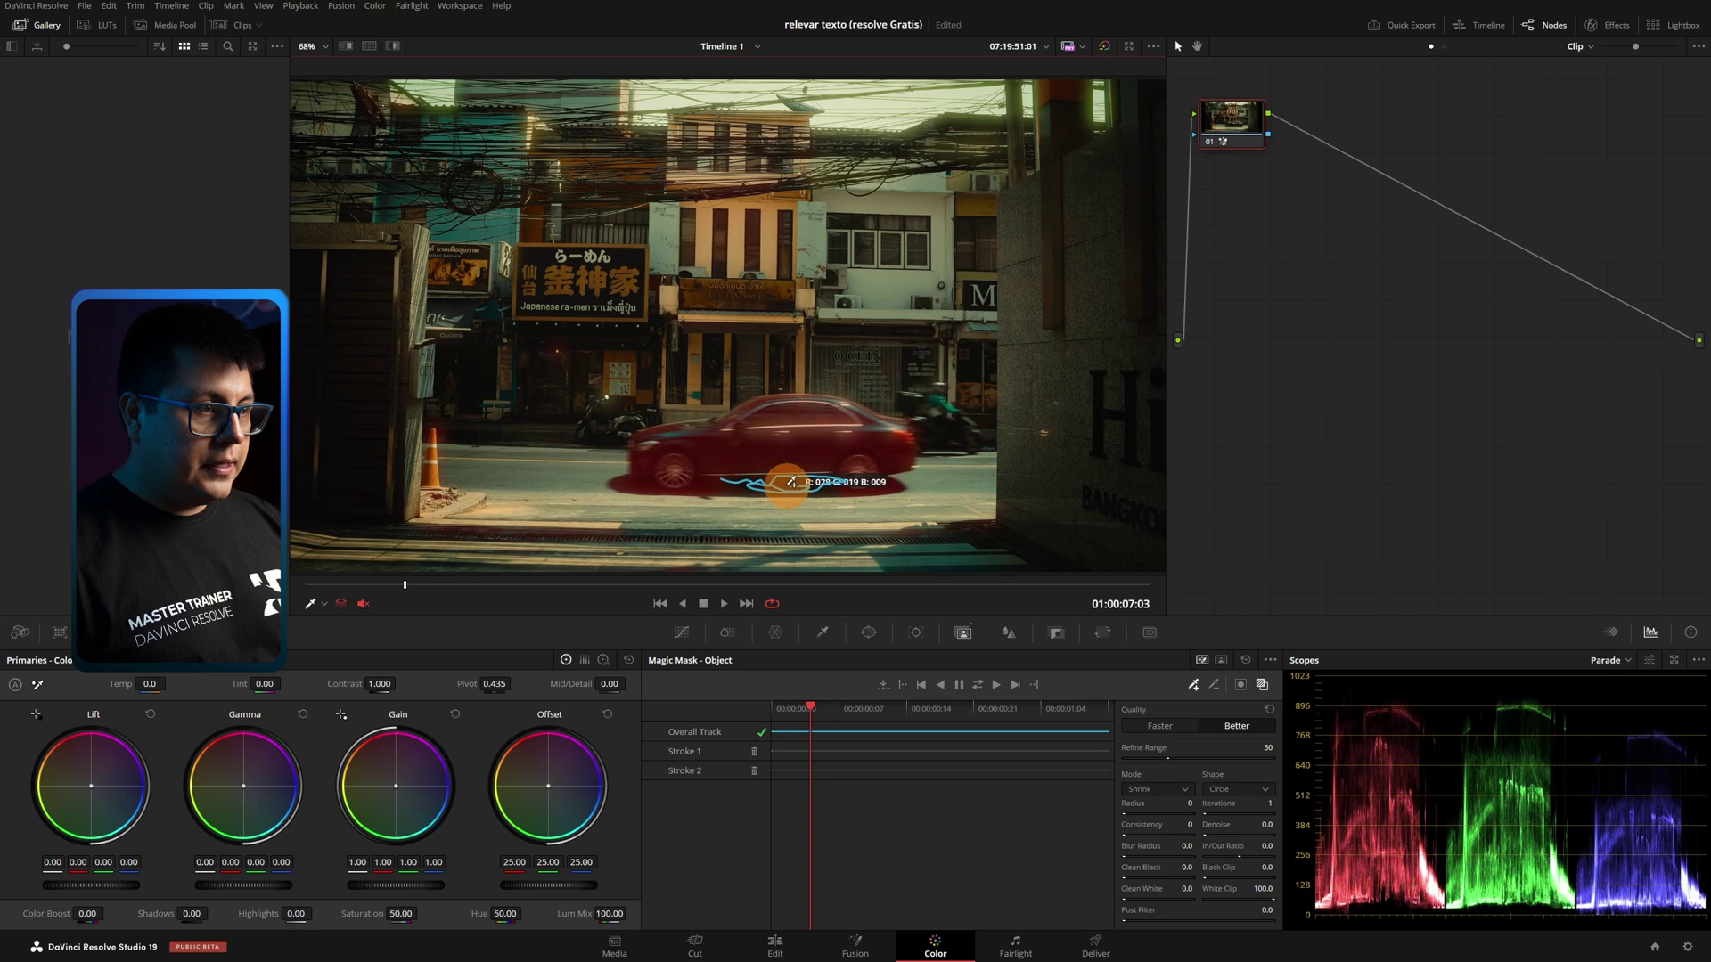
click(991, 689)
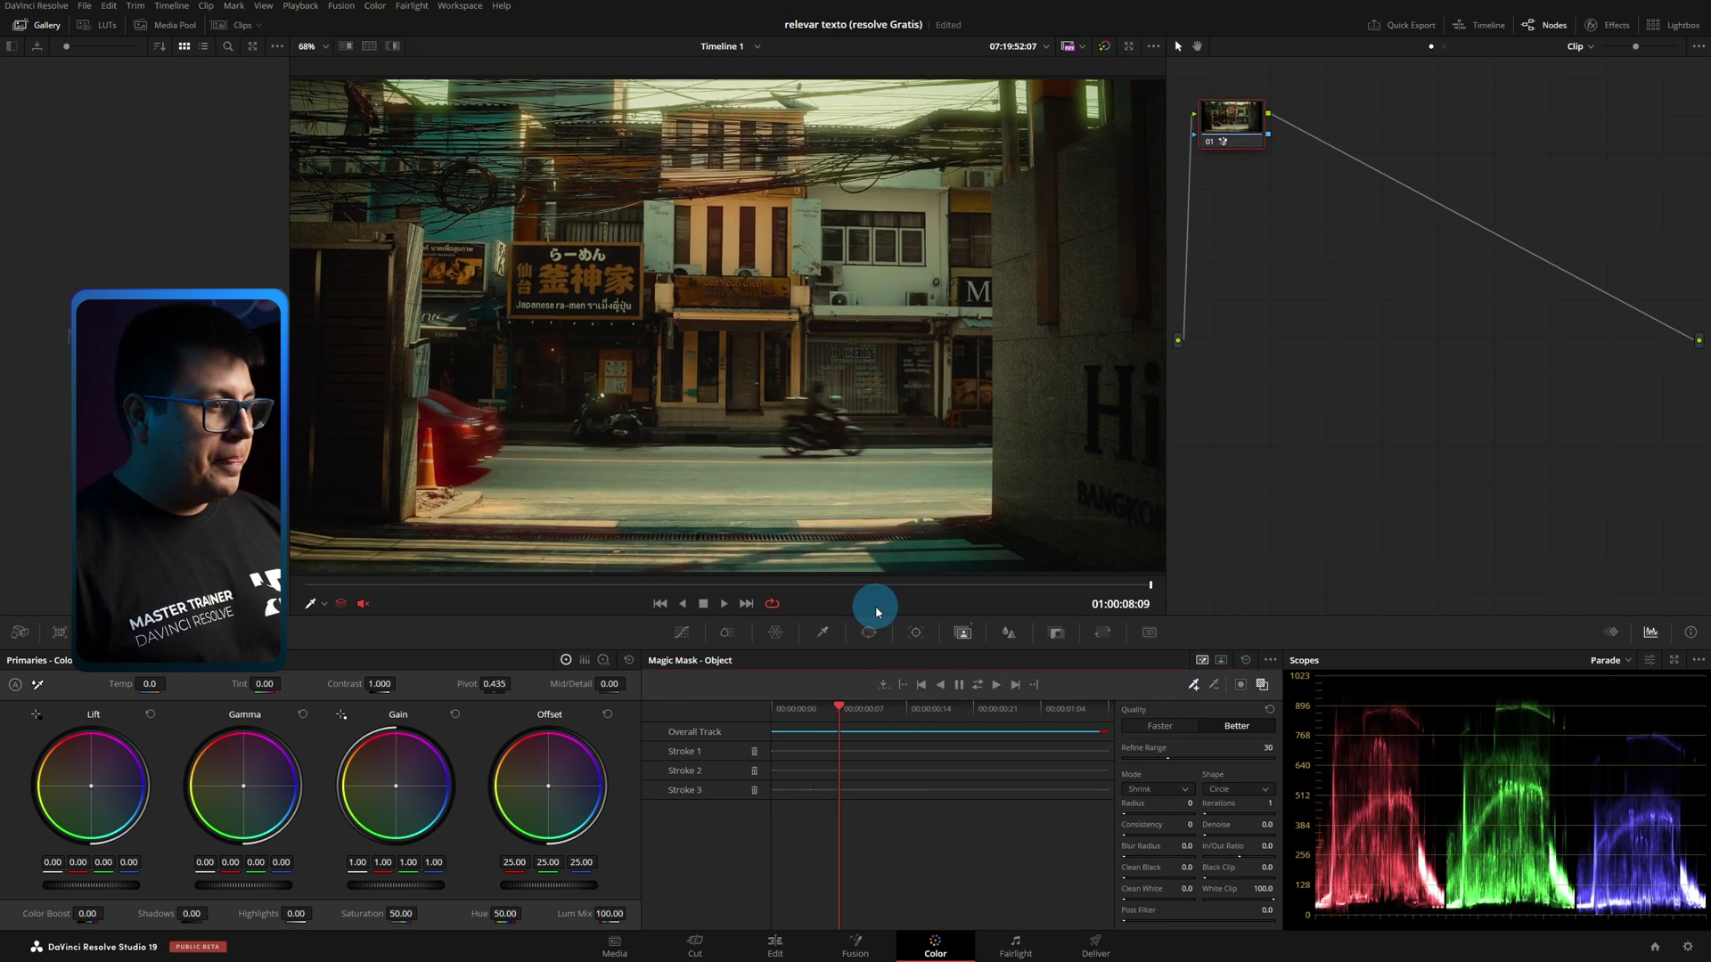
drag(1148, 589, 628, 595)
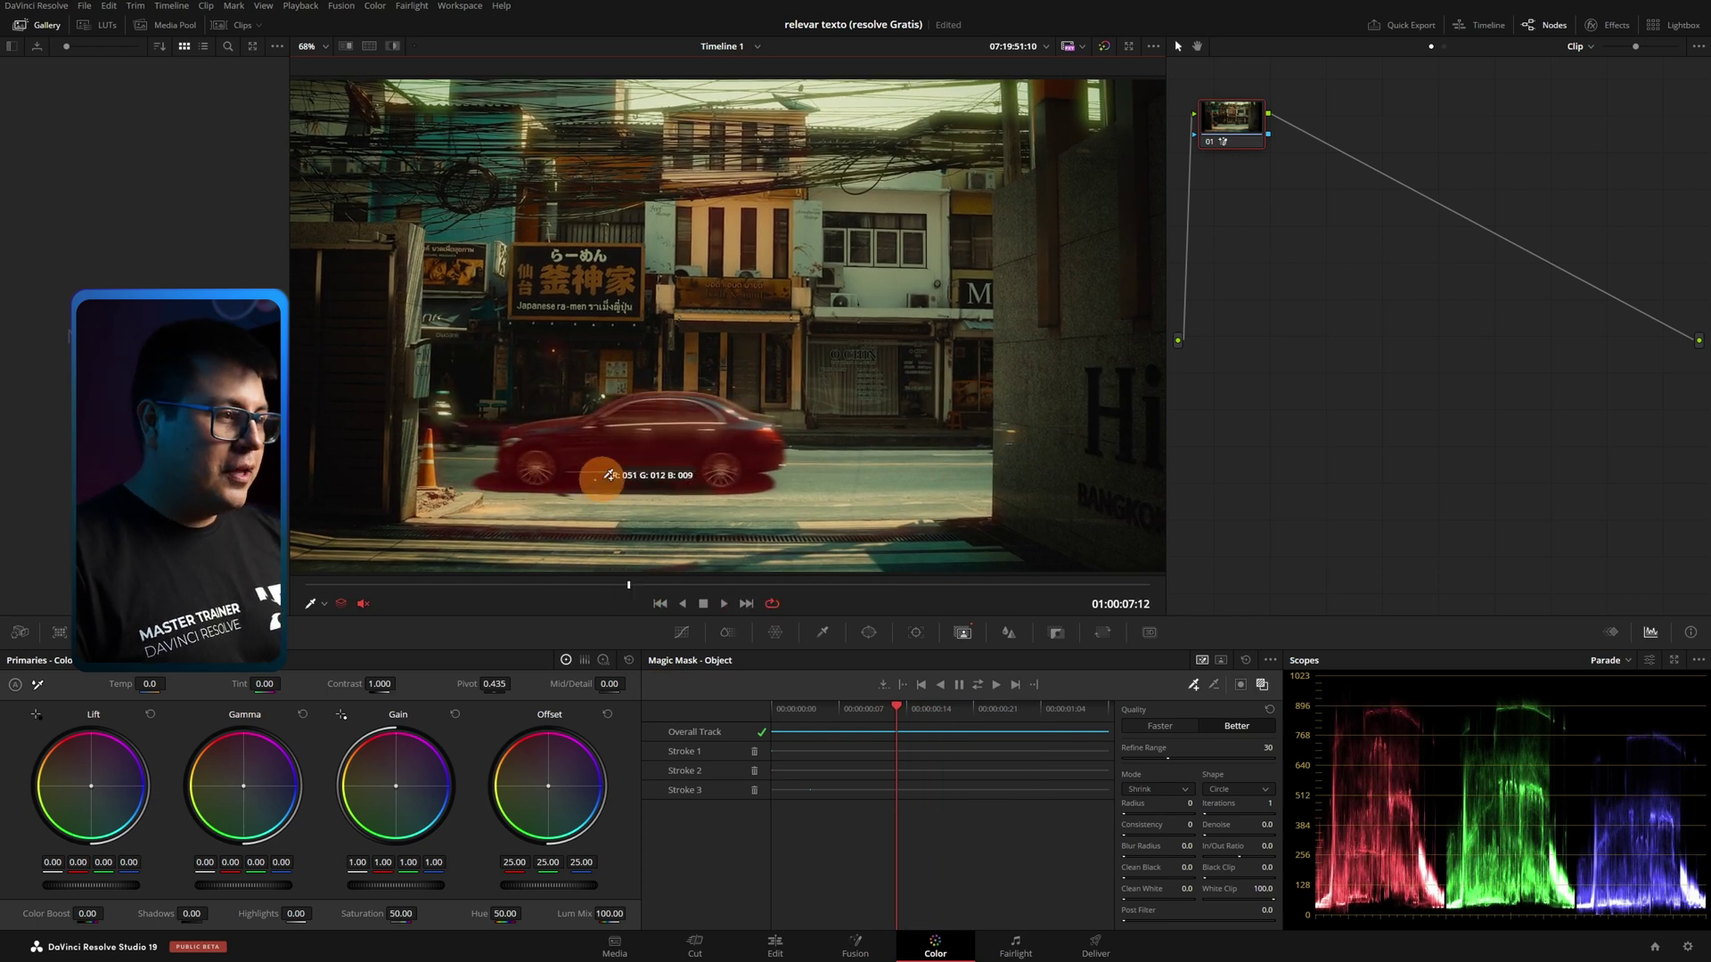
click(973, 687)
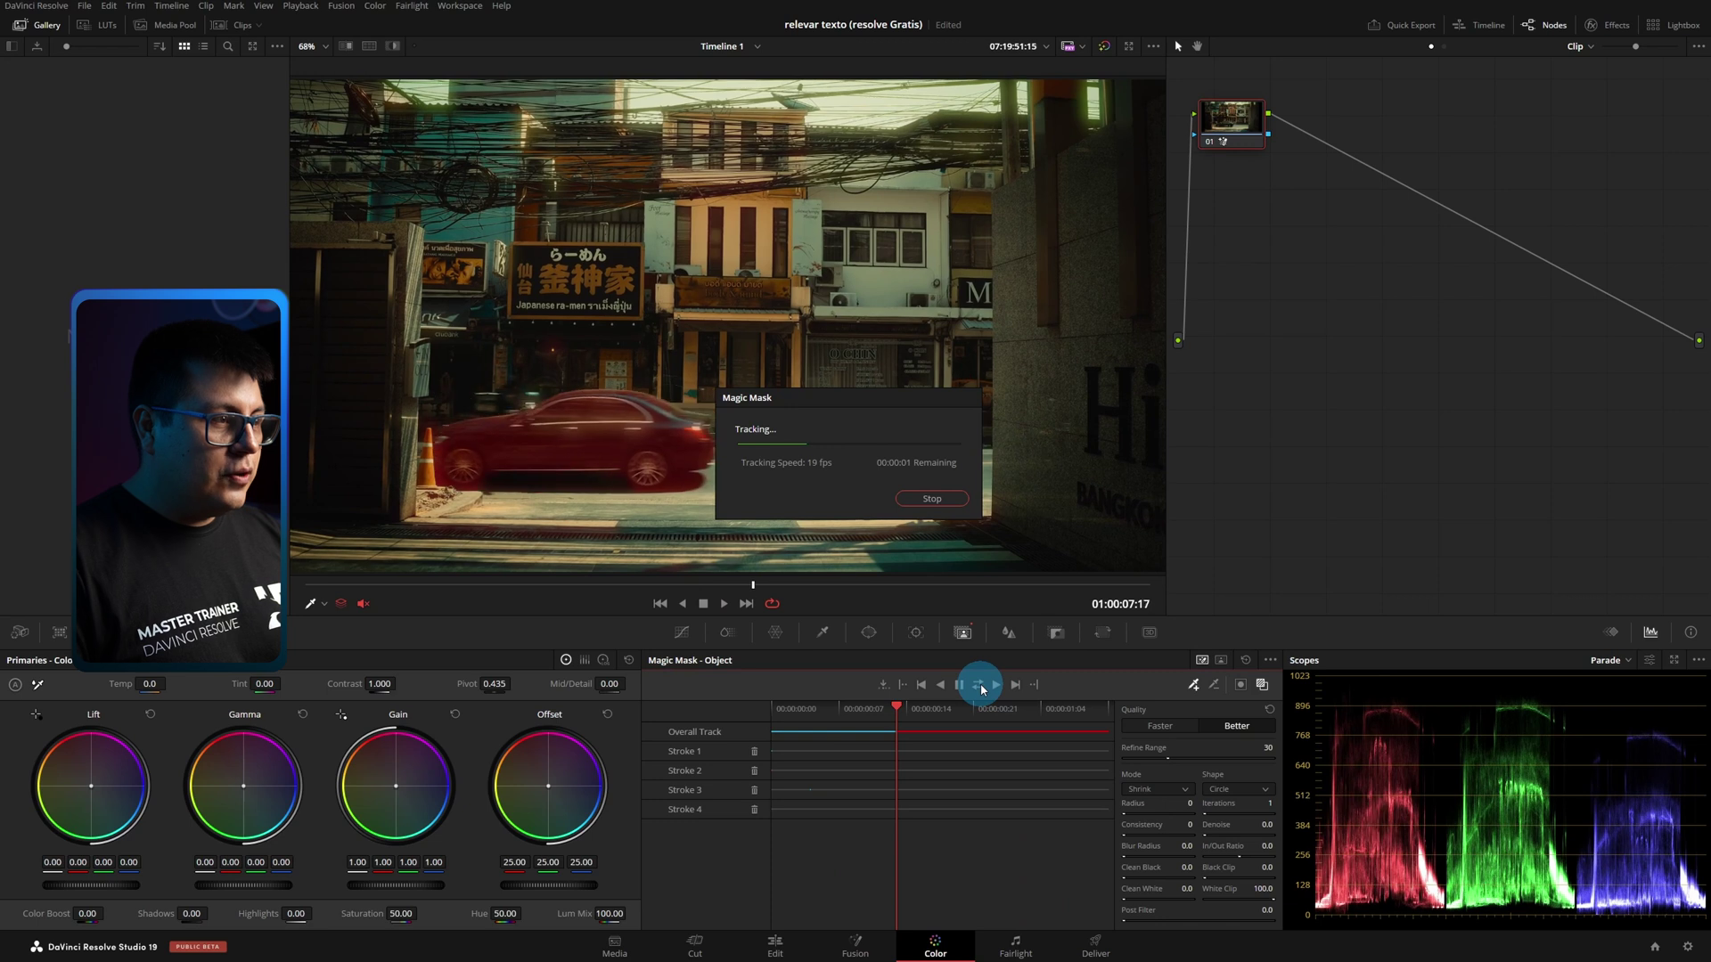
drag(553, 602, 827, 593)
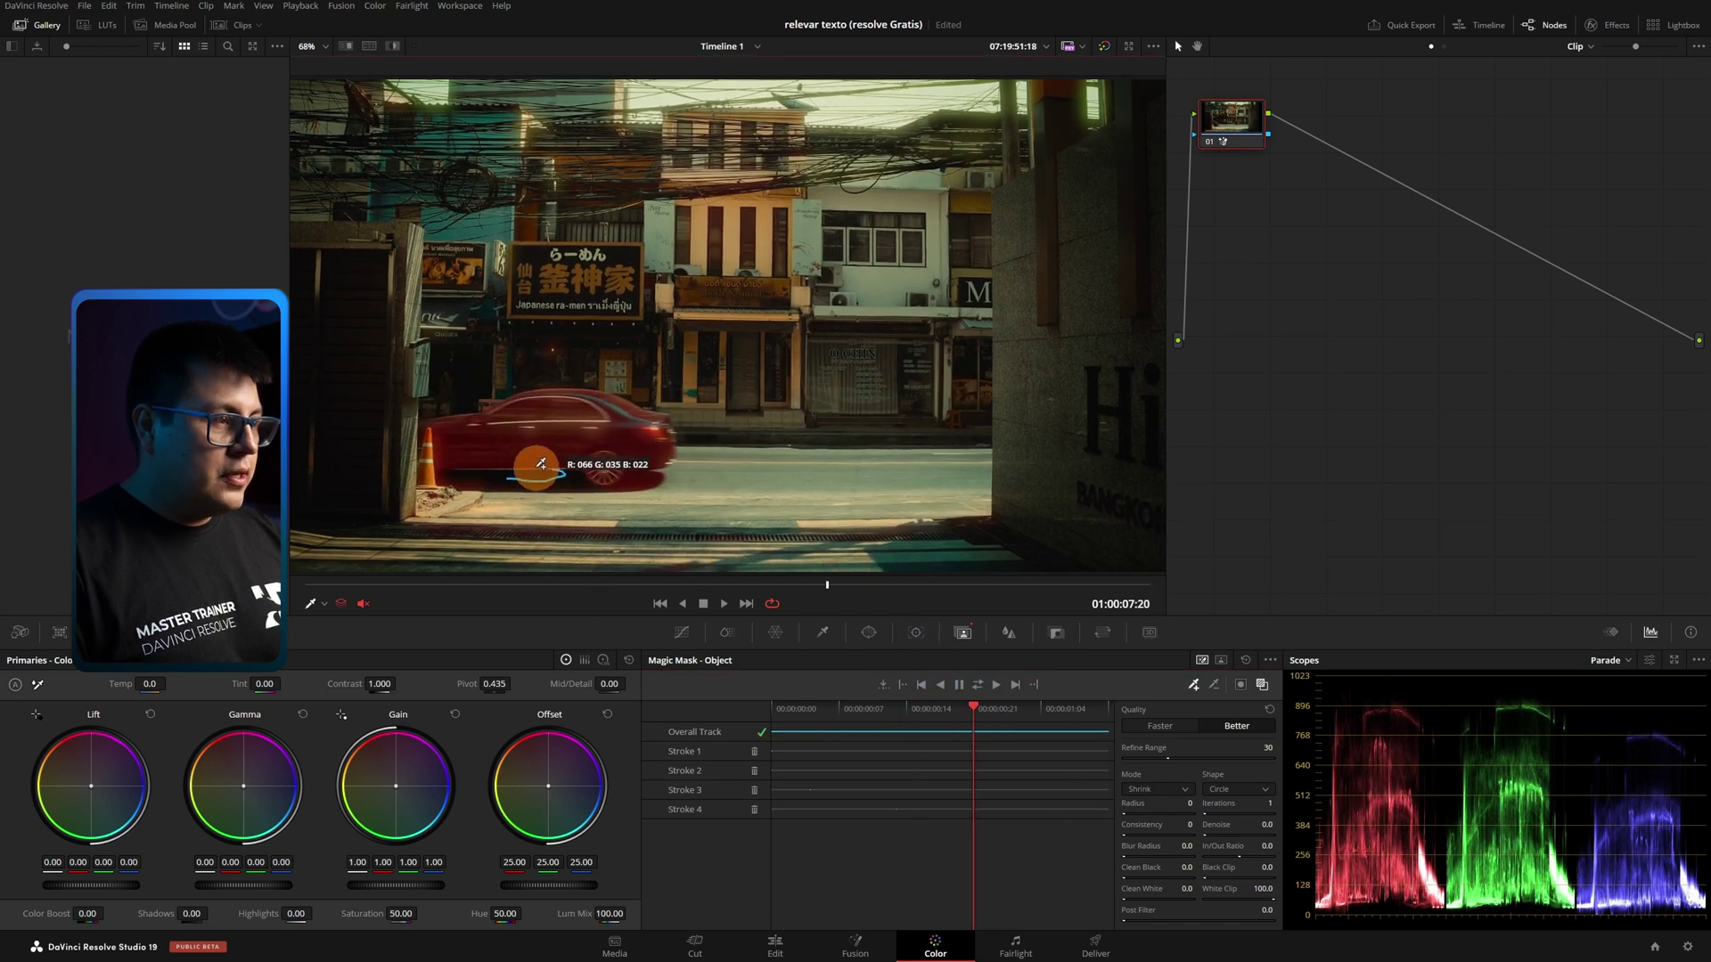
click(978, 687)
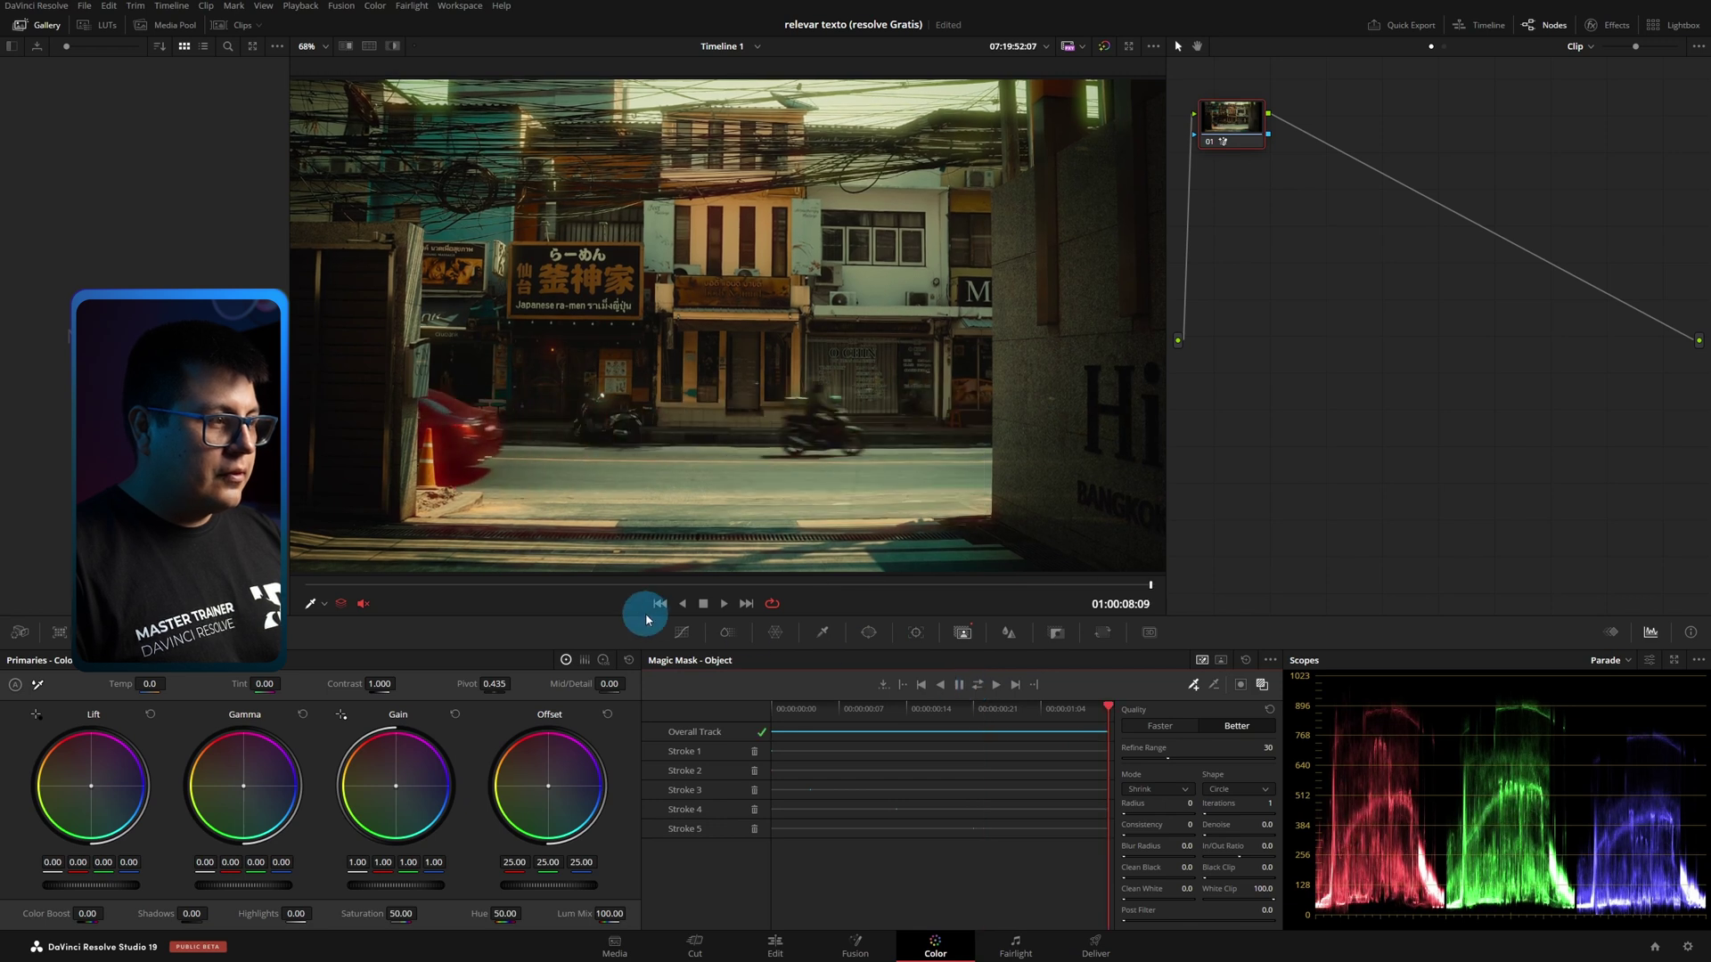
drag(1085, 592, 473, 603)
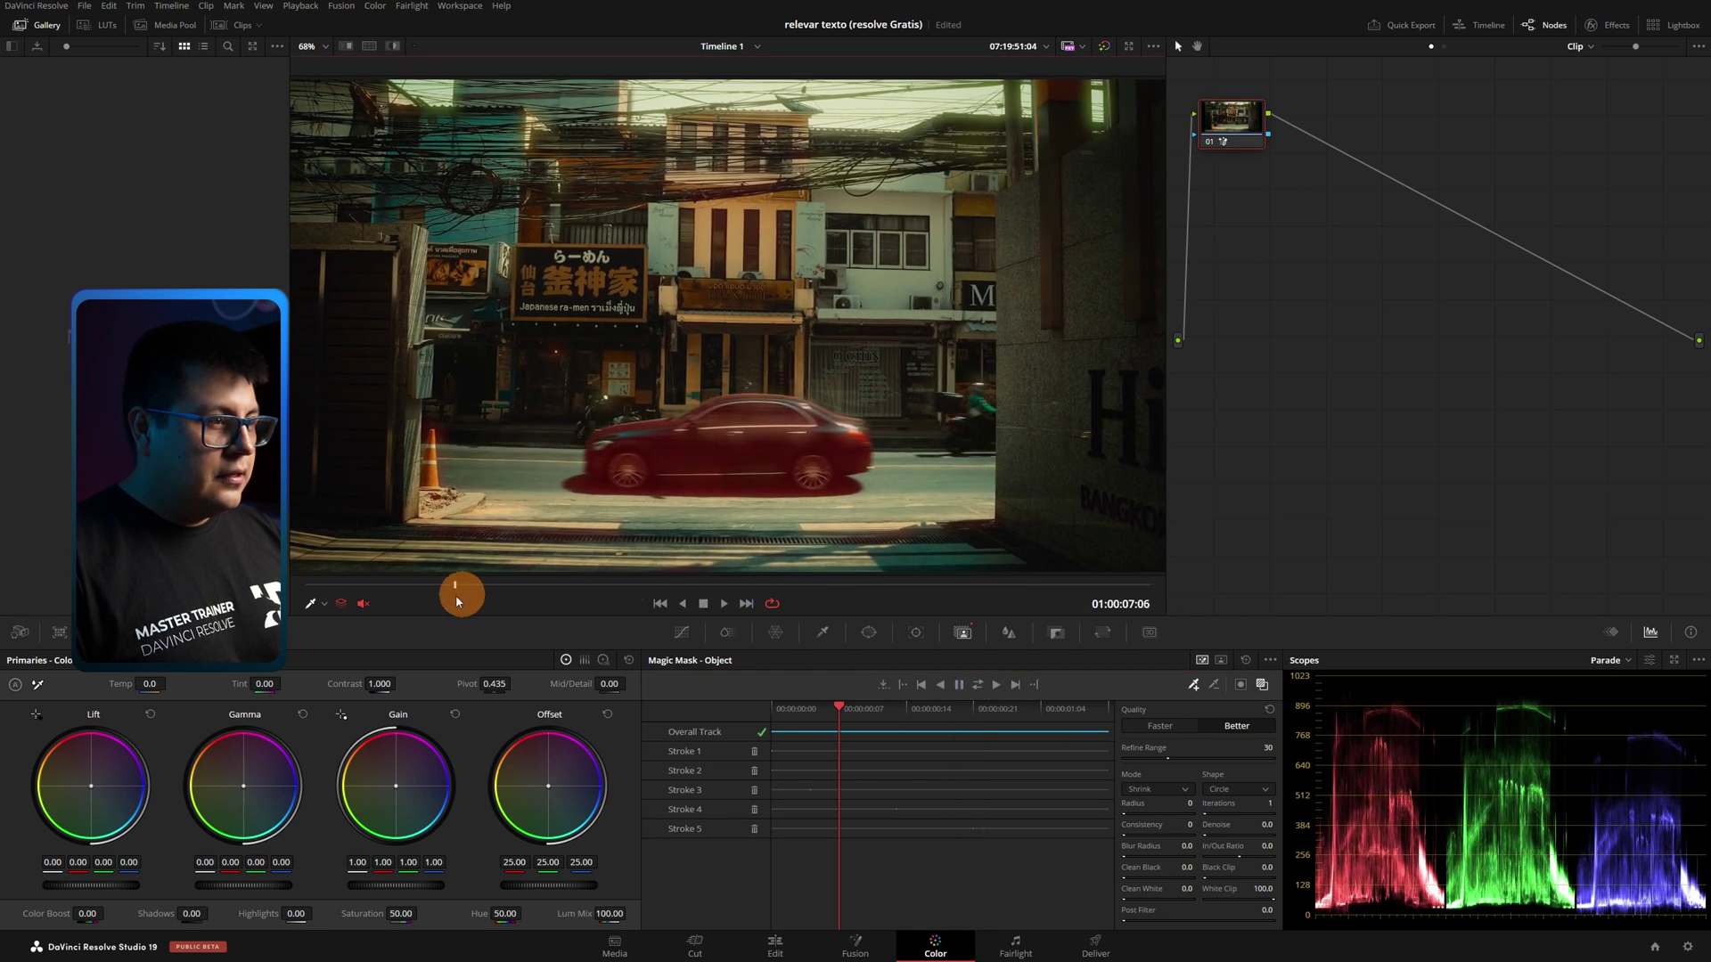
drag(473, 604, 465, 594)
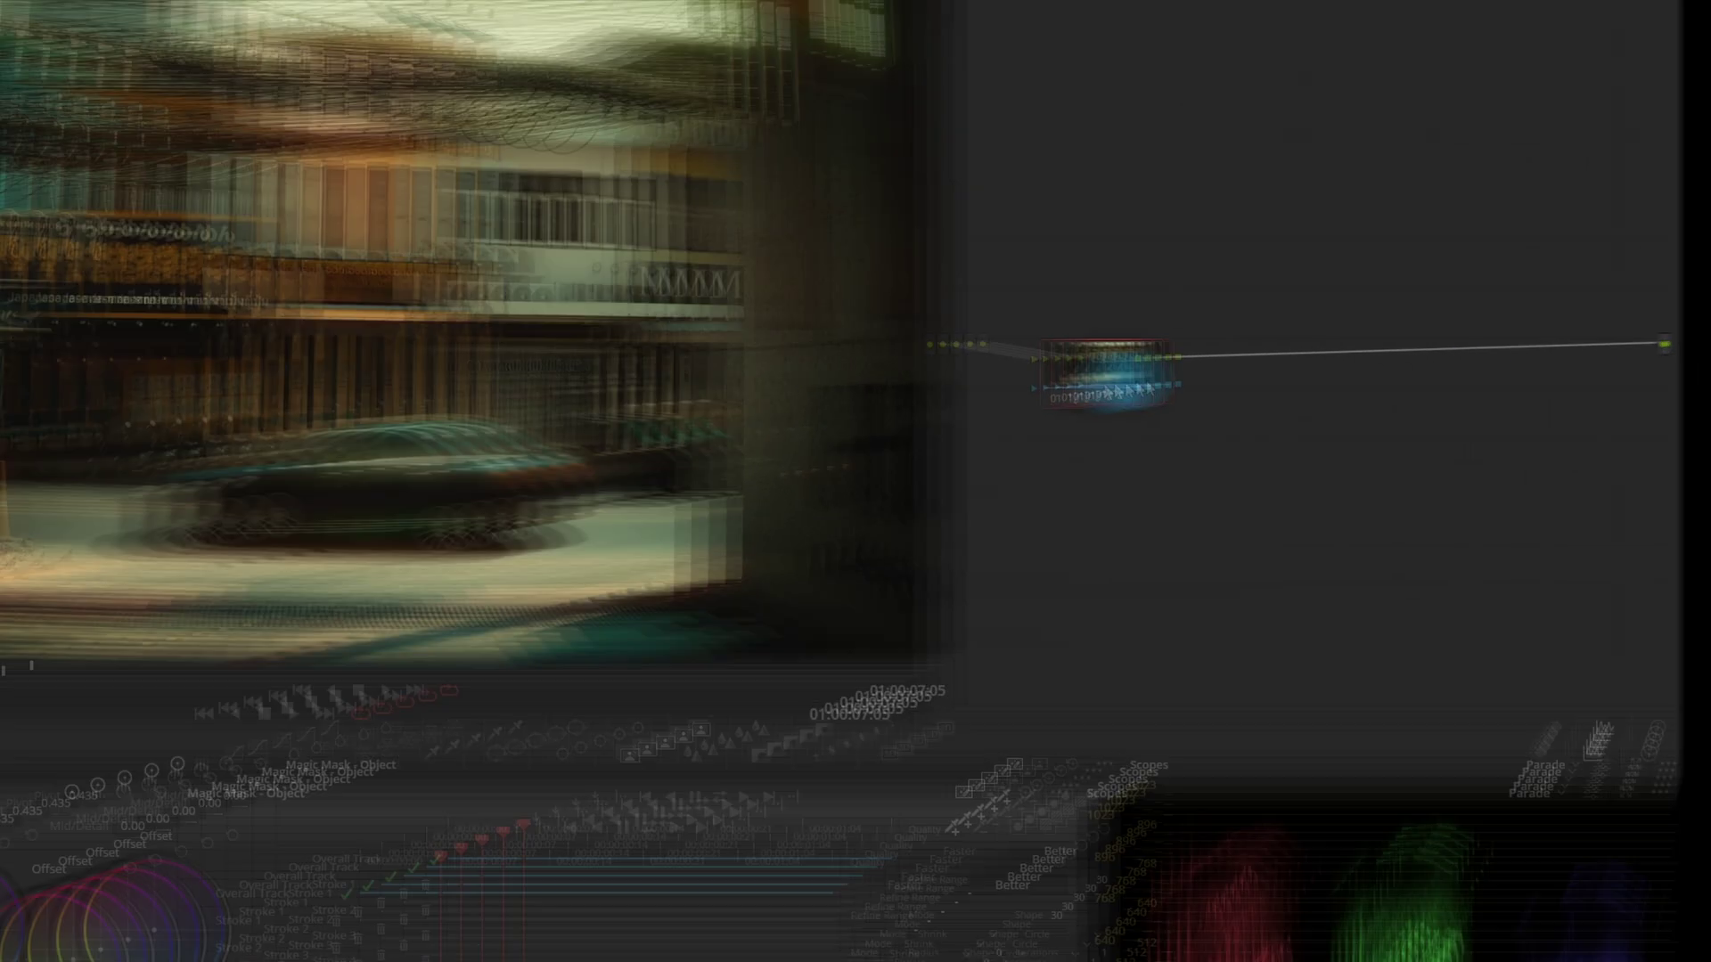
Add an Alpha Output to the node graph and connect the node's mask to it.
right_click(1119, 416)
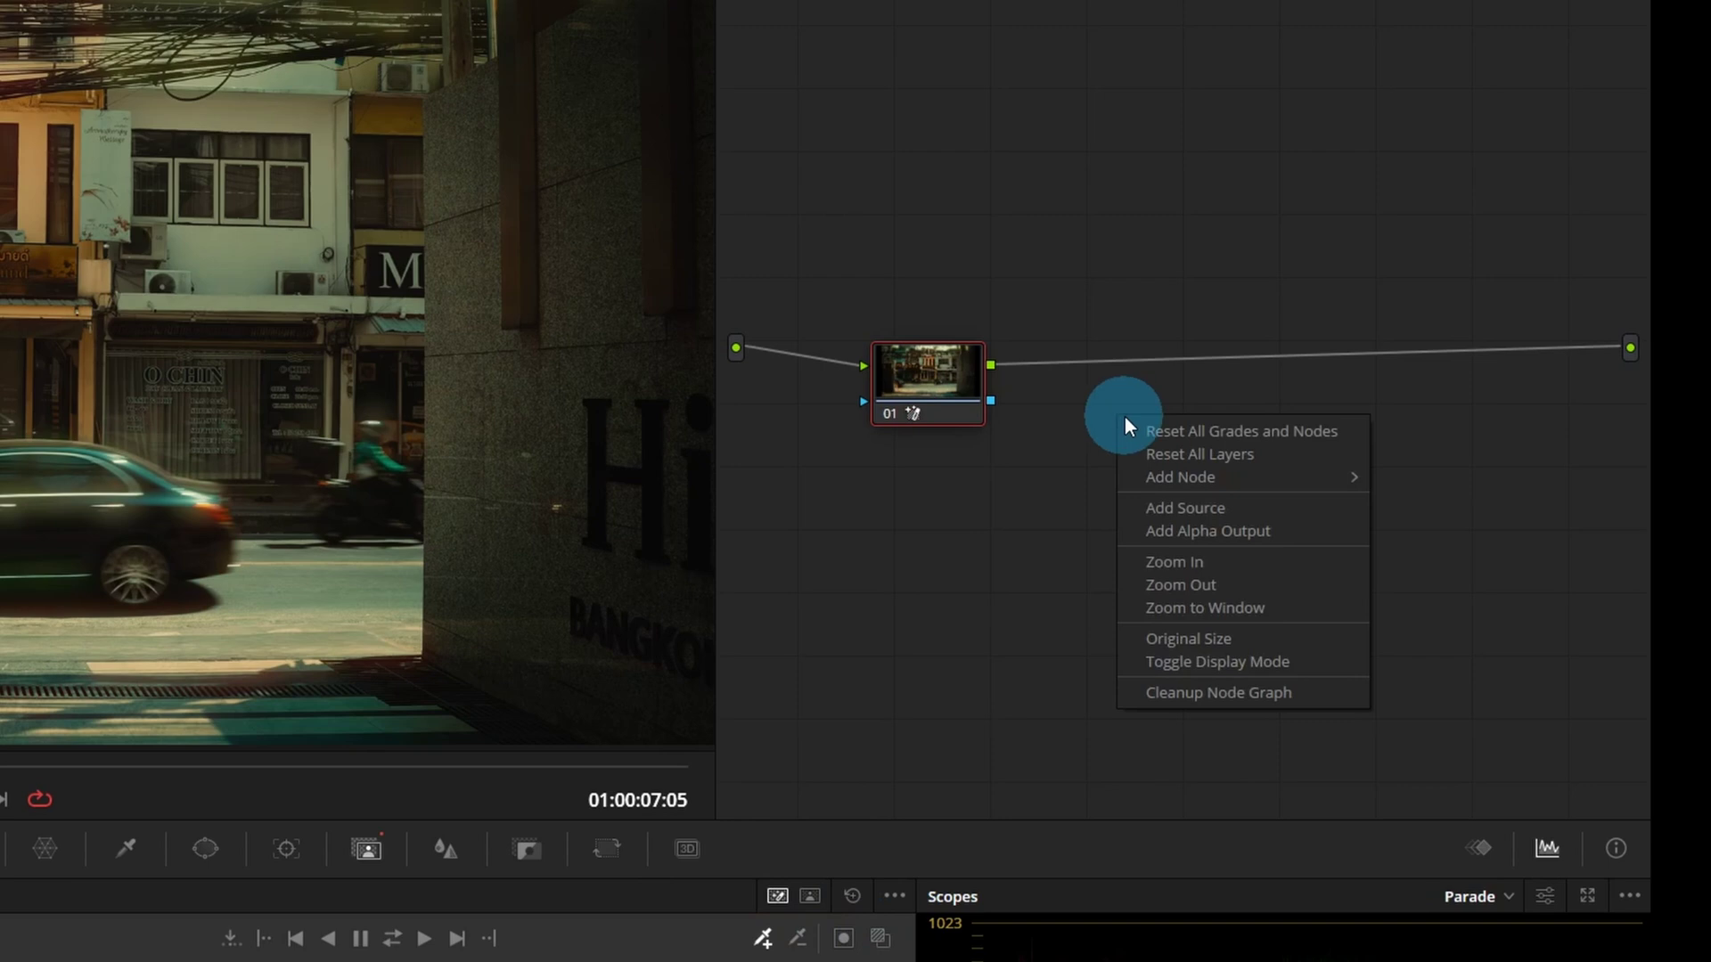
click(1228, 528)
drag(1565, 408, 1633, 393)
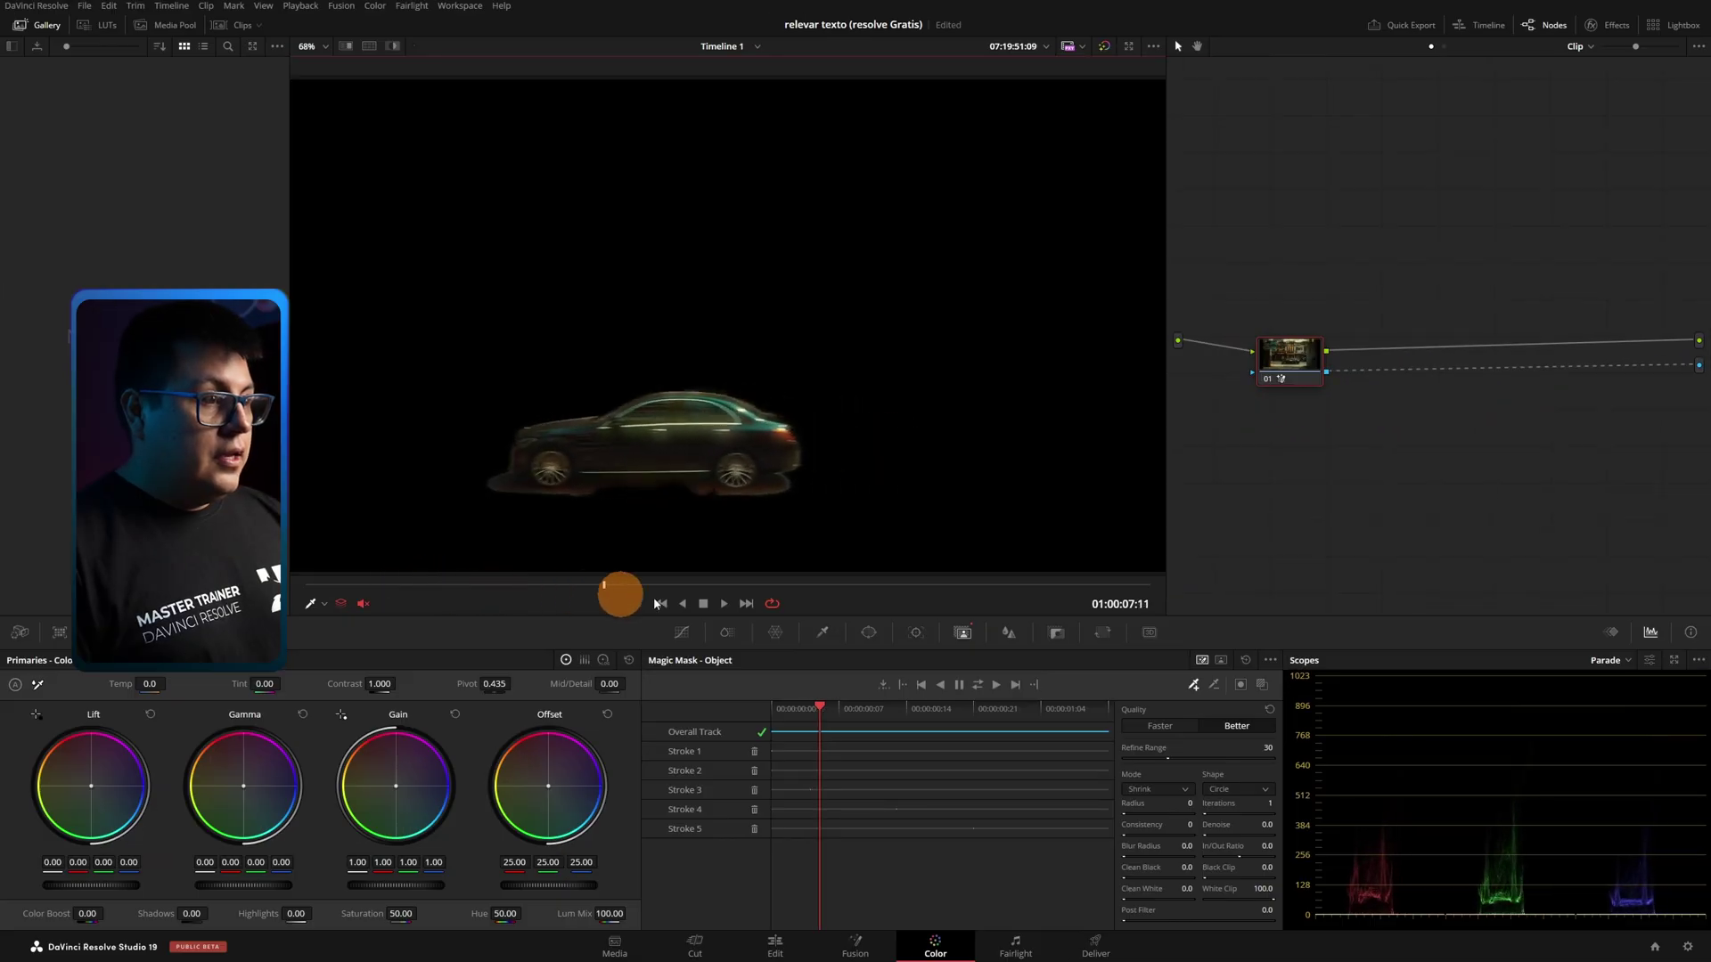
Scrub from 01:00:07:12 to check the car cutout over the full Bangkok title.
drag(398, 591, 601, 605)
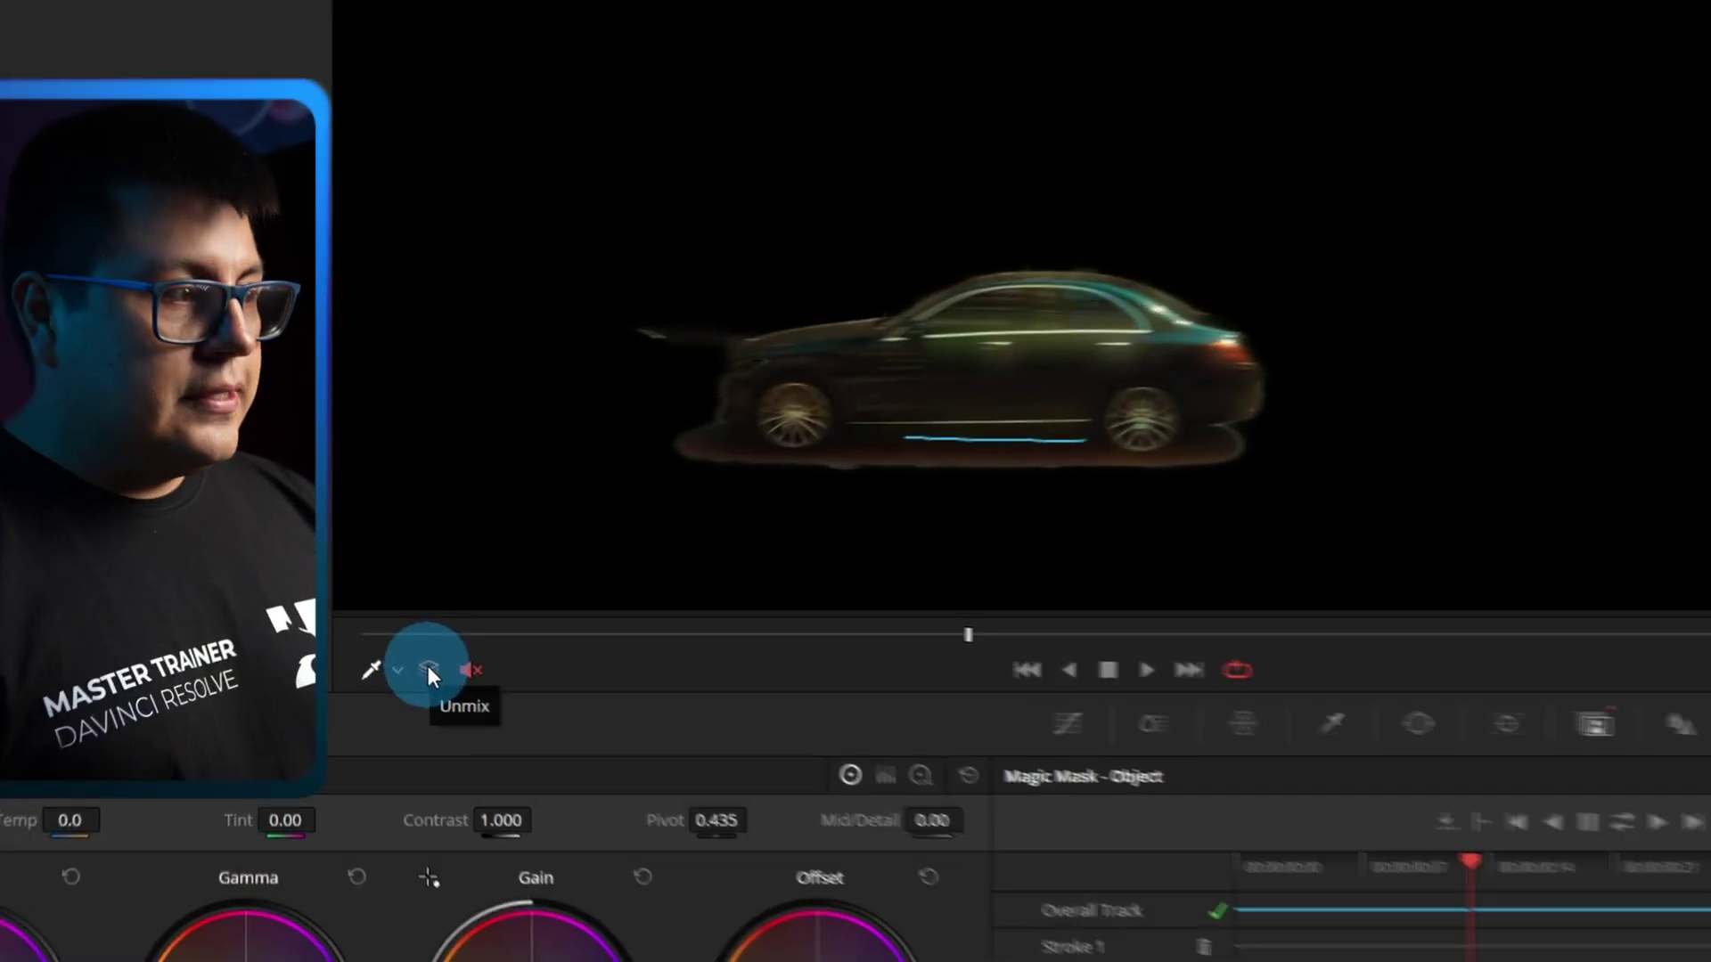
click(341, 605)
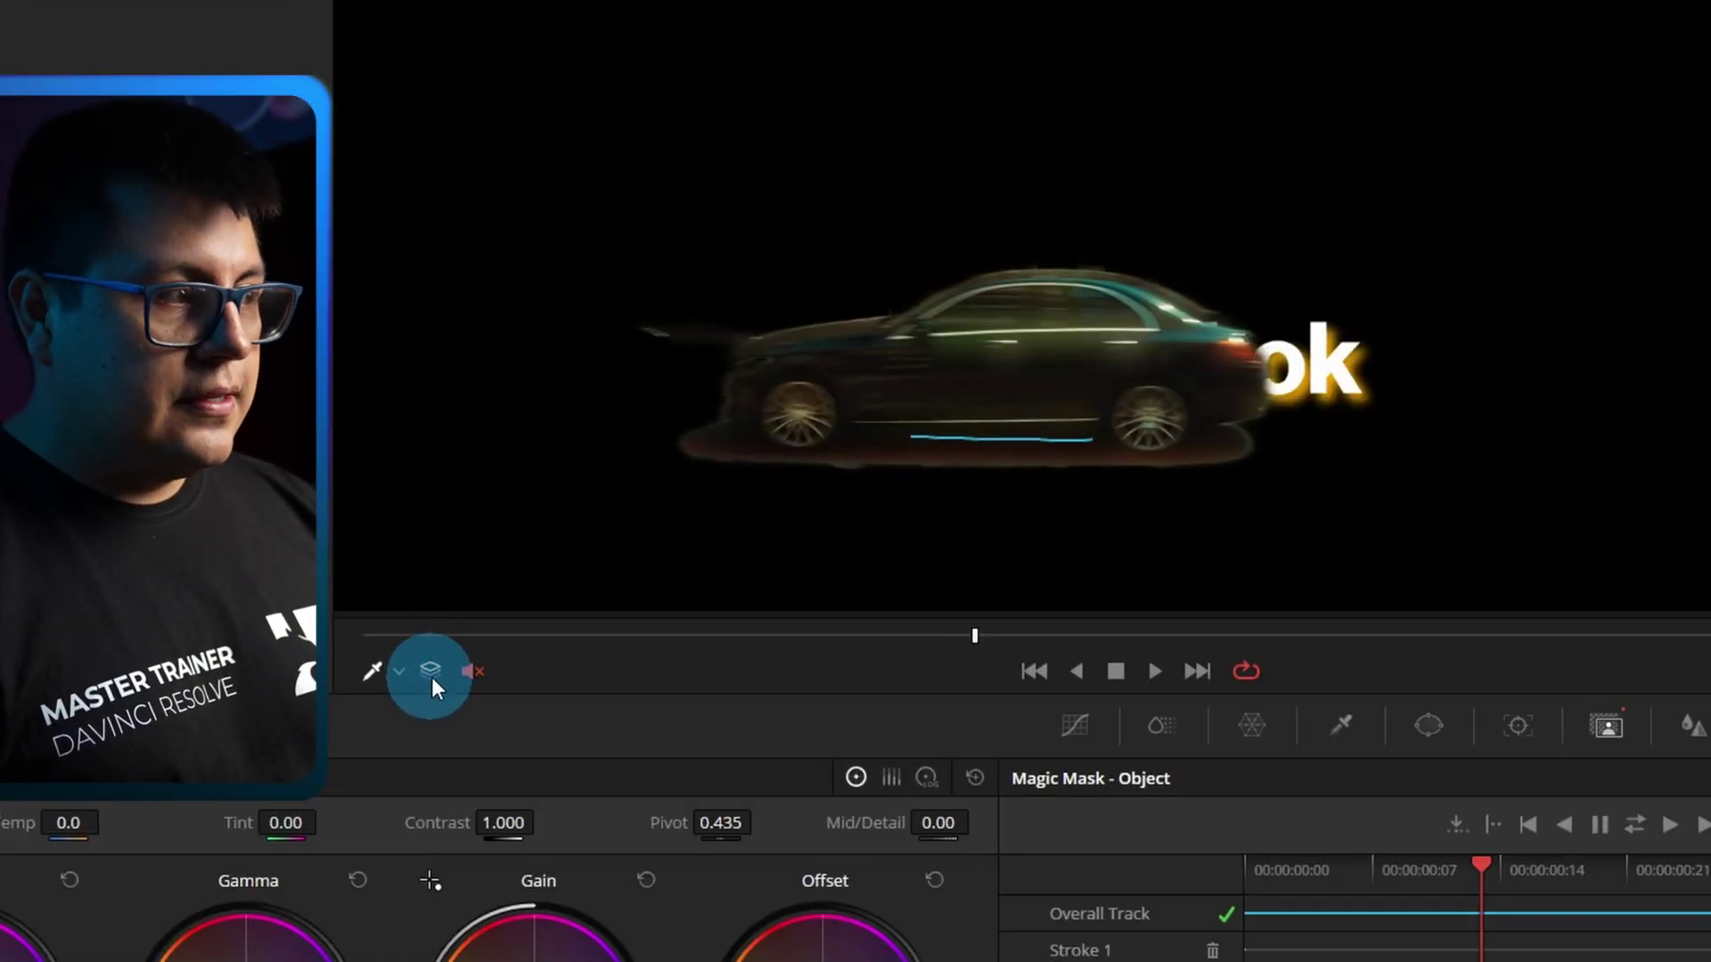
mouse_move(629, 586)
mouse_down()
mouse_move(475, 604)
mouse_move(746, 605)
mouse_up()
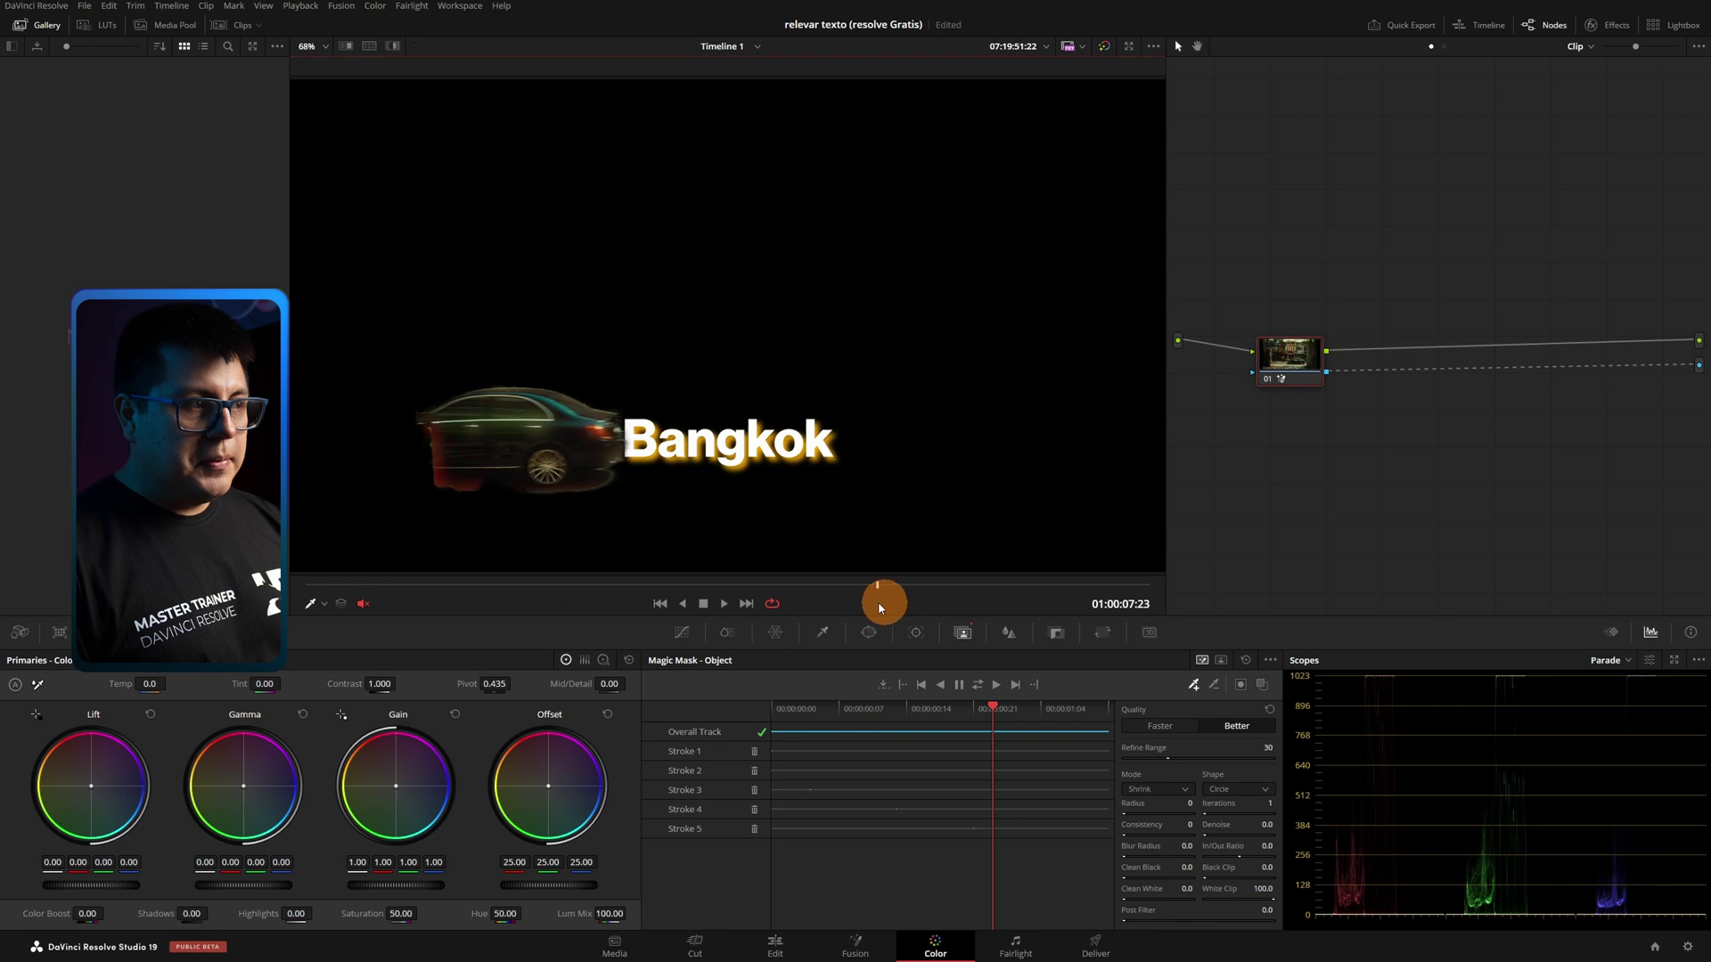
drag(746, 606, 915, 618)
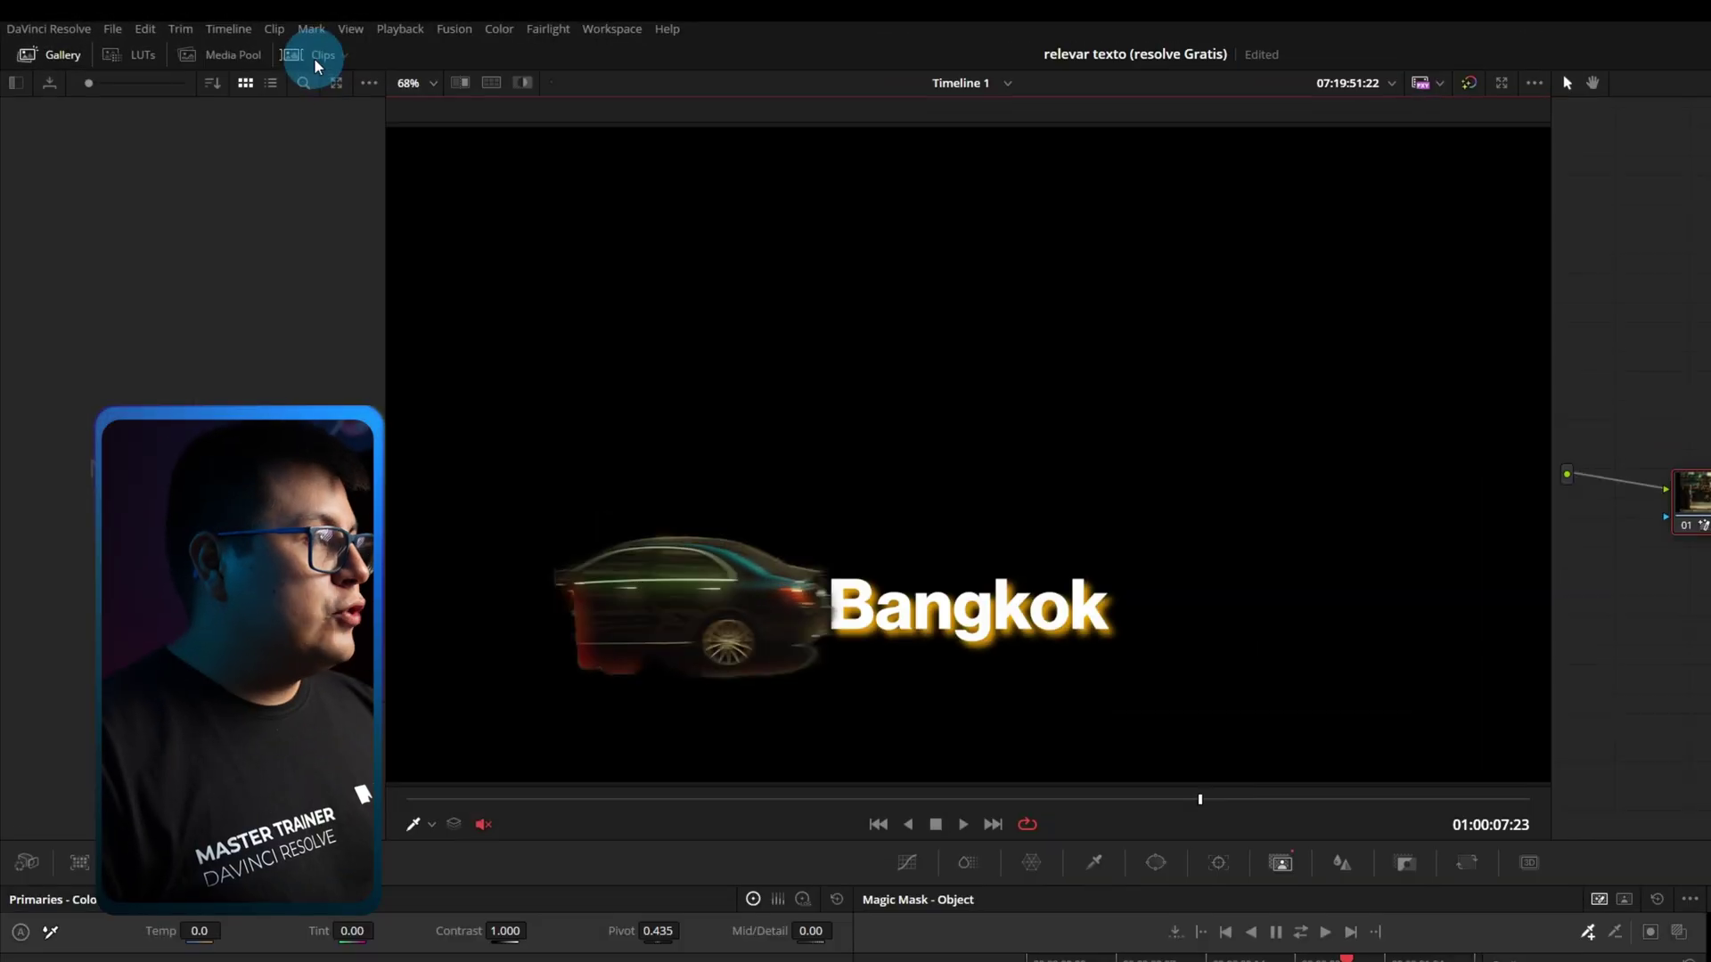
click(314, 59)
Switch to the motorbike street clip and go to frame 01:00:08:20.
key(Down)
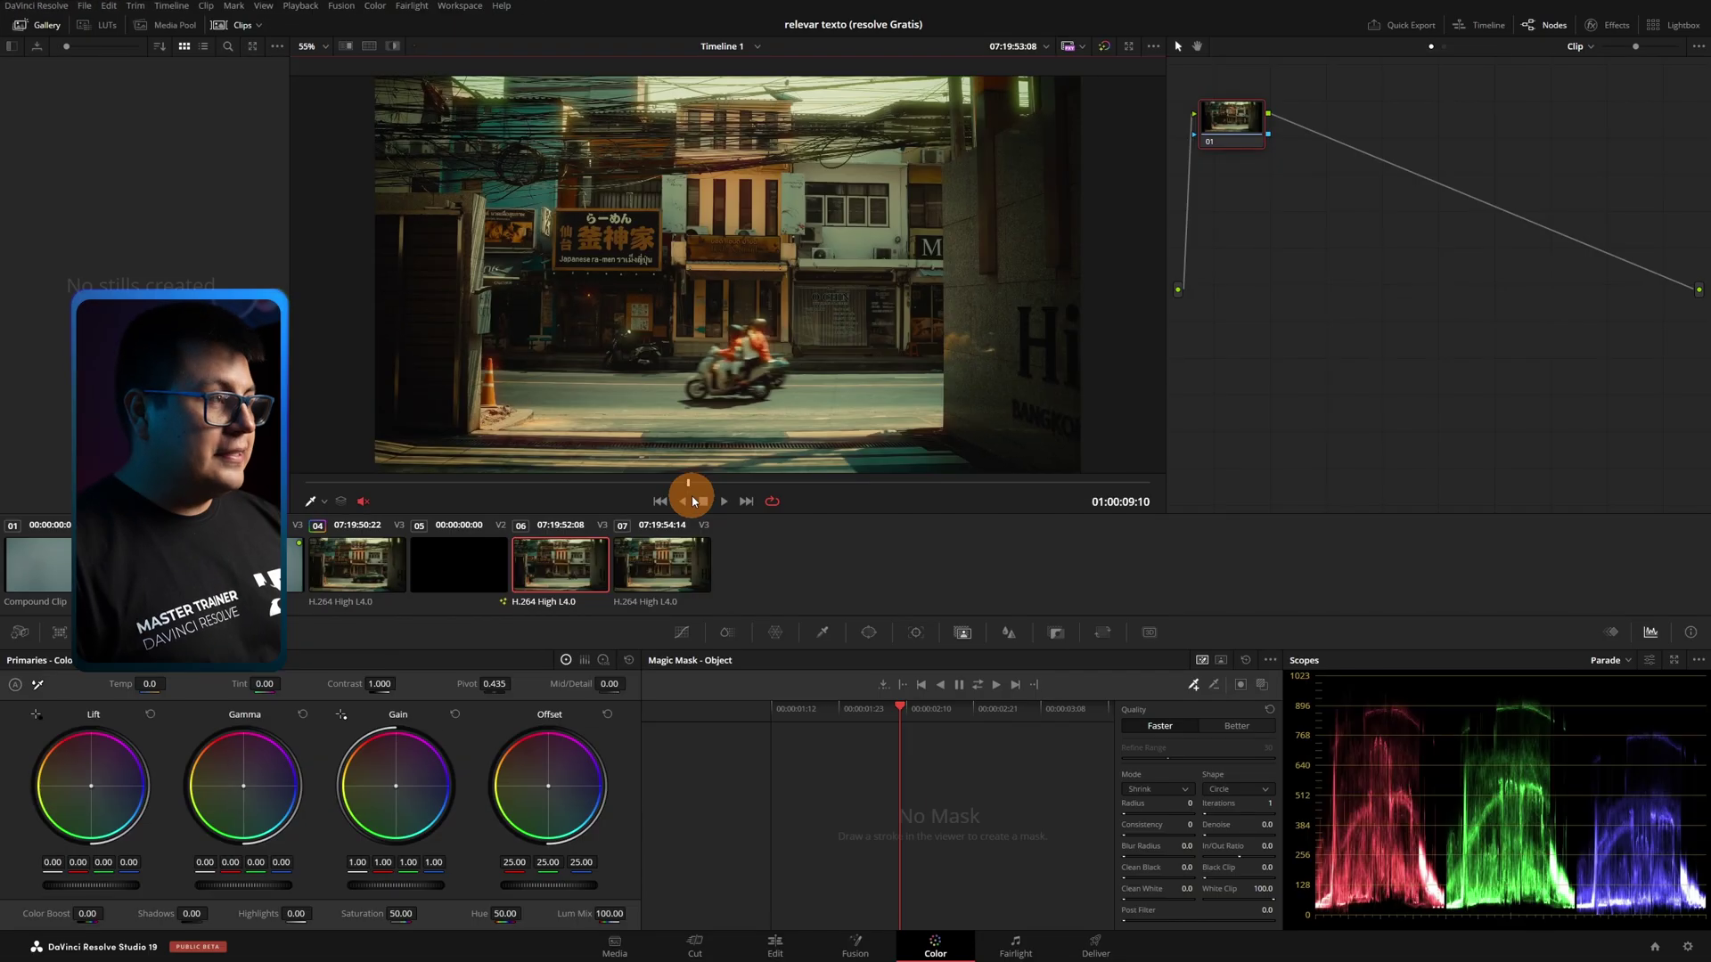
click(257, 32)
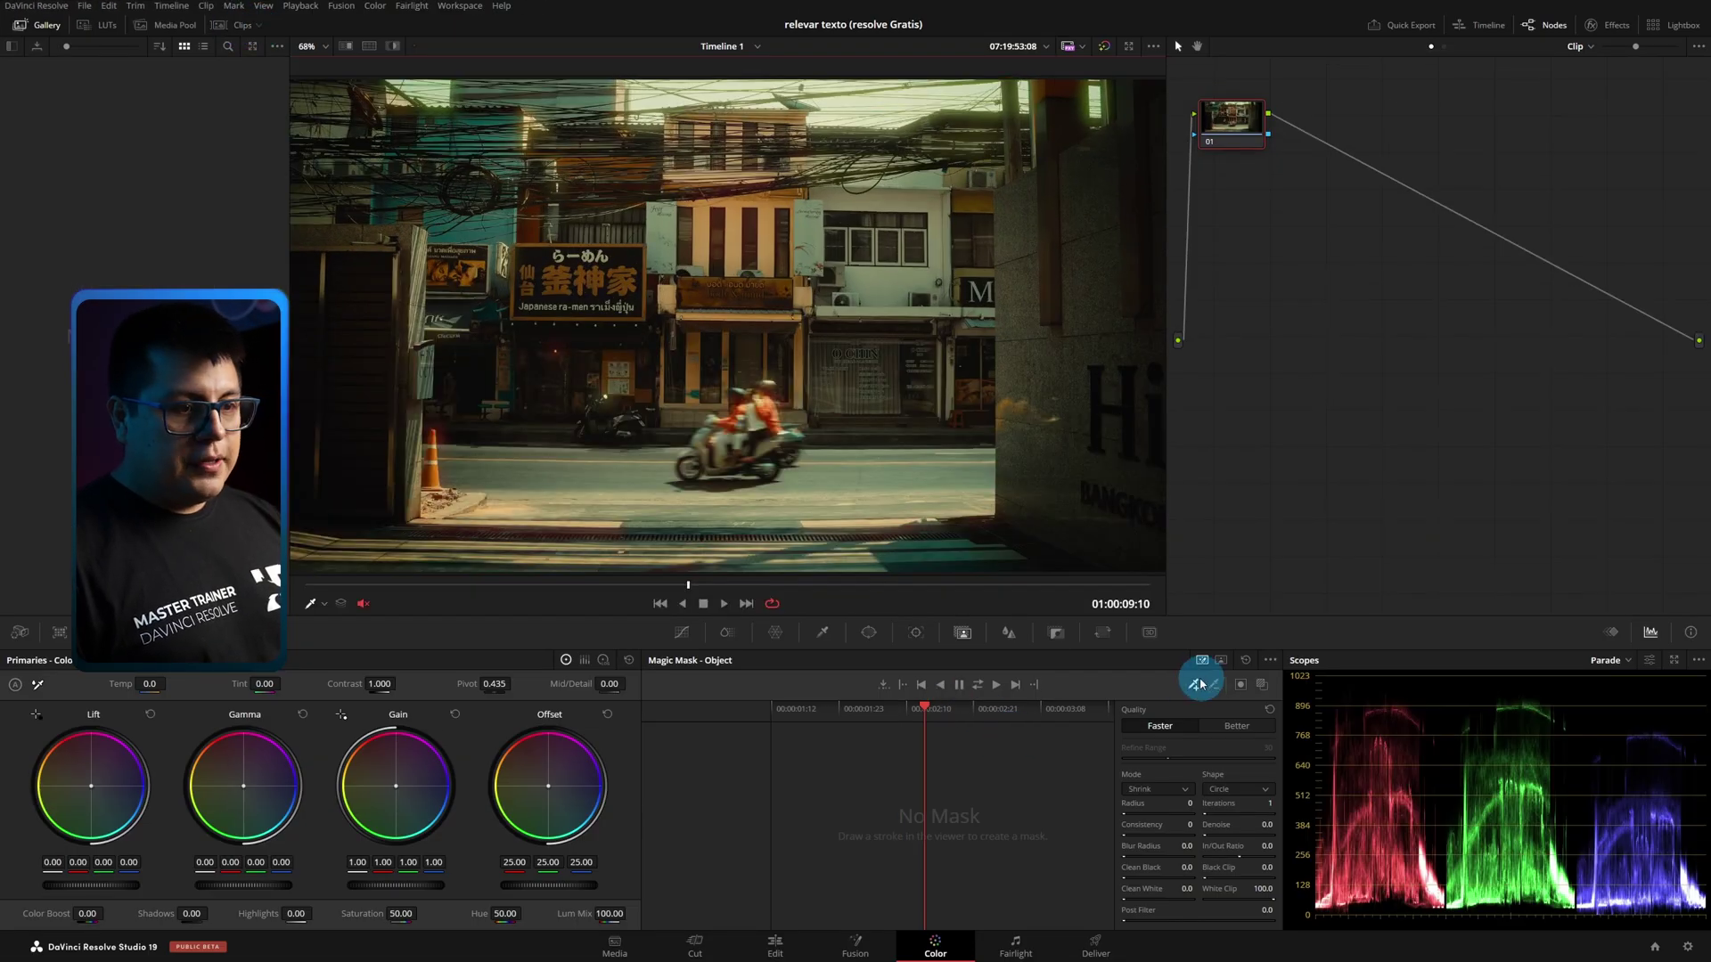
scroll(660, 477, up, 5)
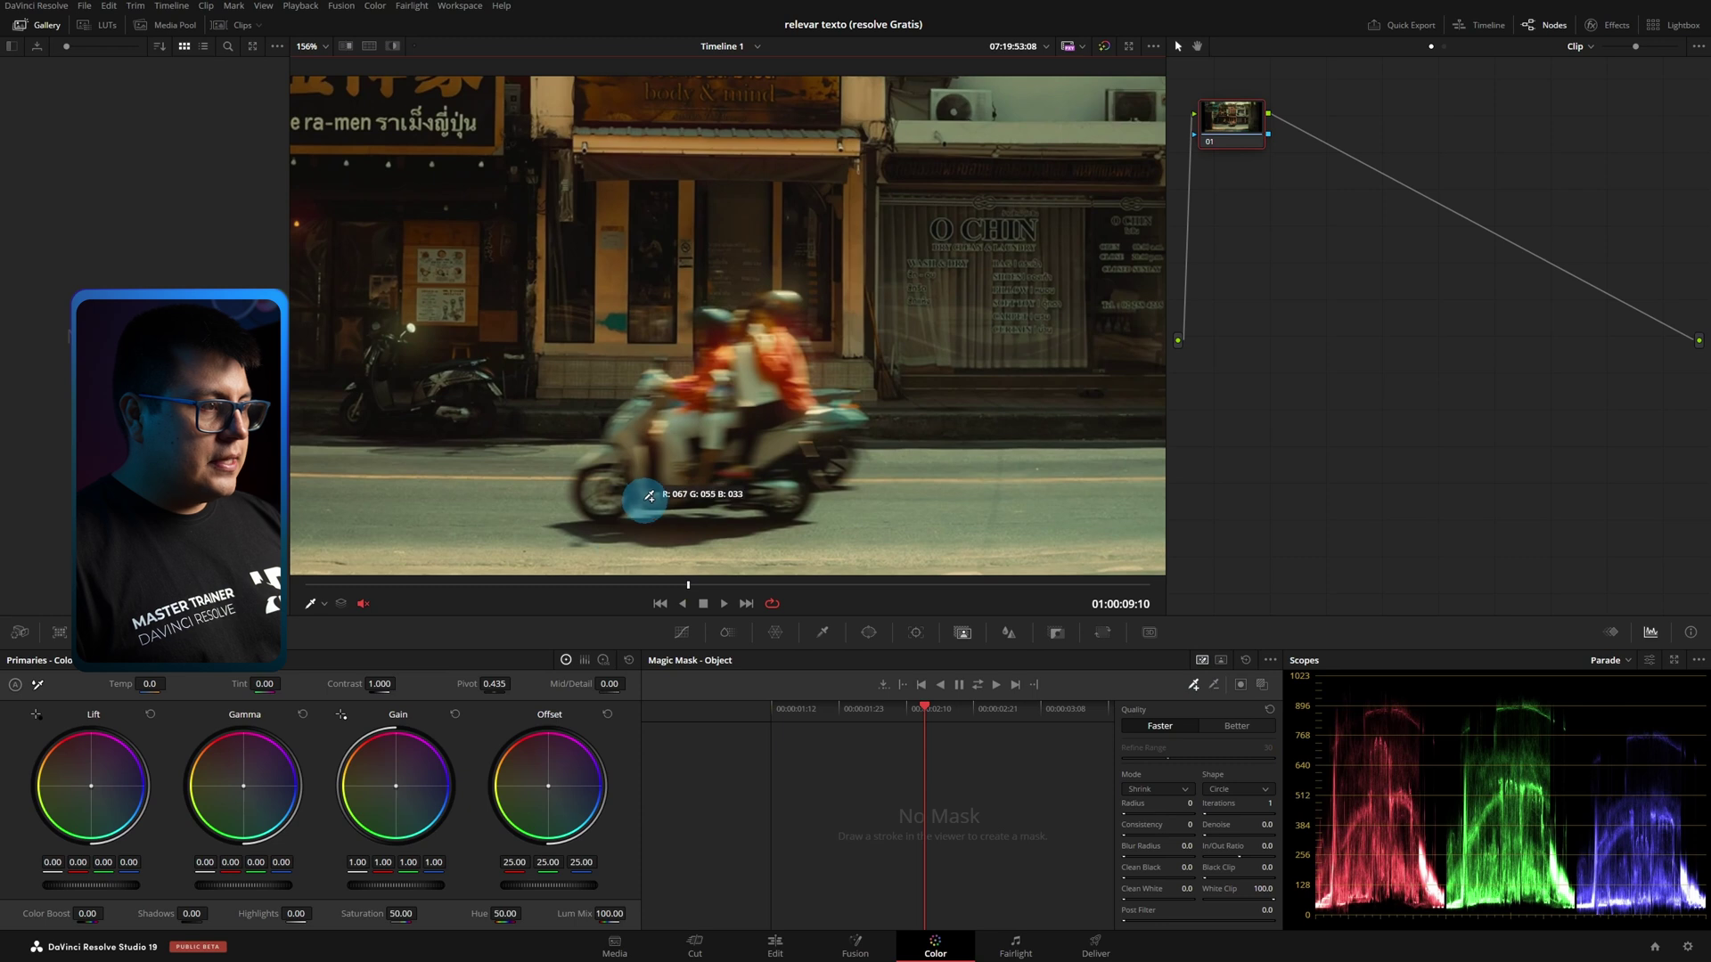
mouse_move(501, 605)
mouse_down()
mouse_move(363, 584)
mouse_move(429, 602)
mouse_up()
scroll(611, 482, down, 3)
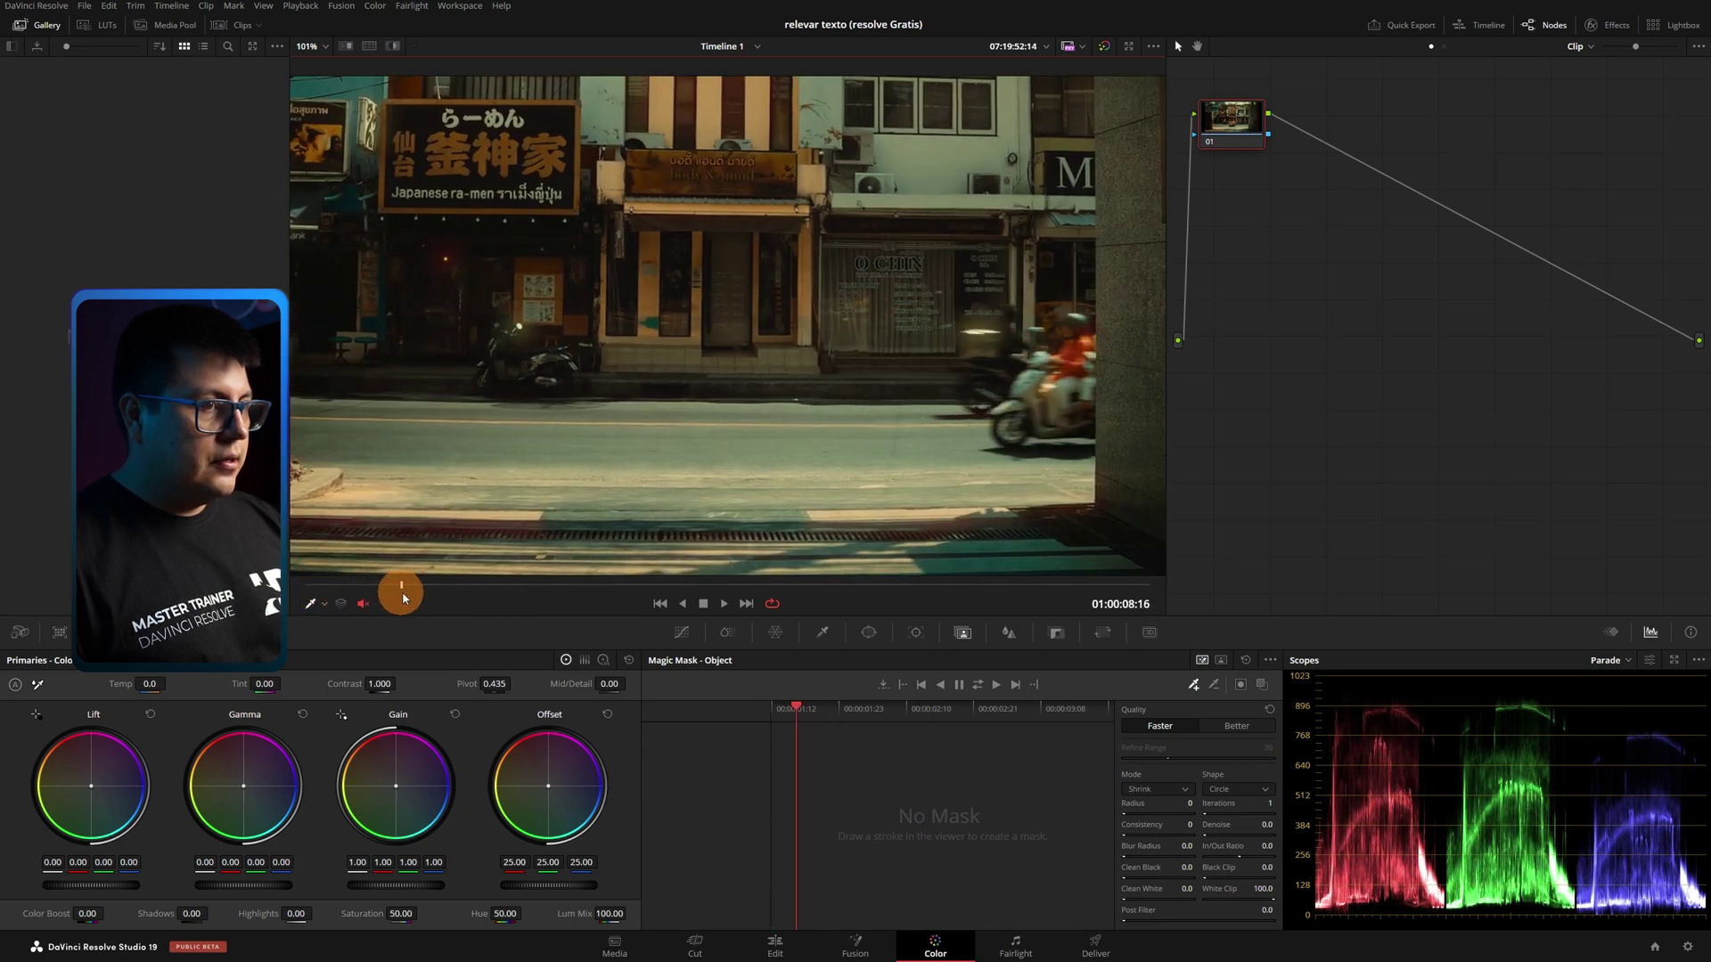
drag(430, 597, 468, 603)
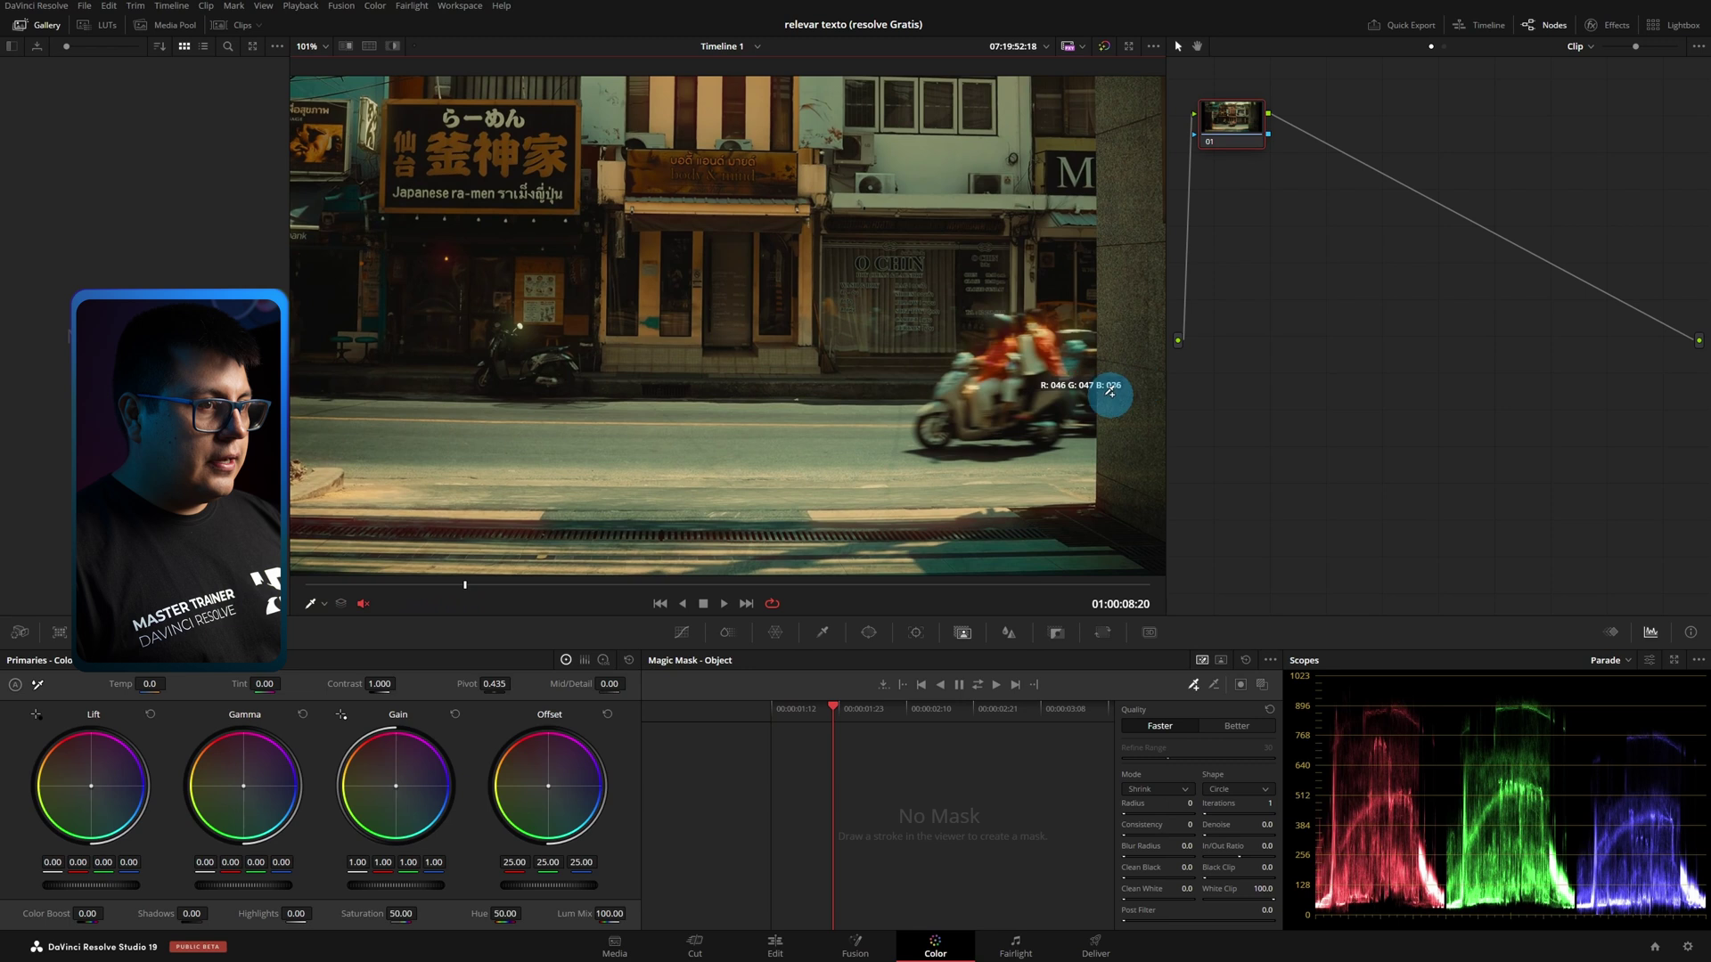
scroll(986, 431, up, 1)
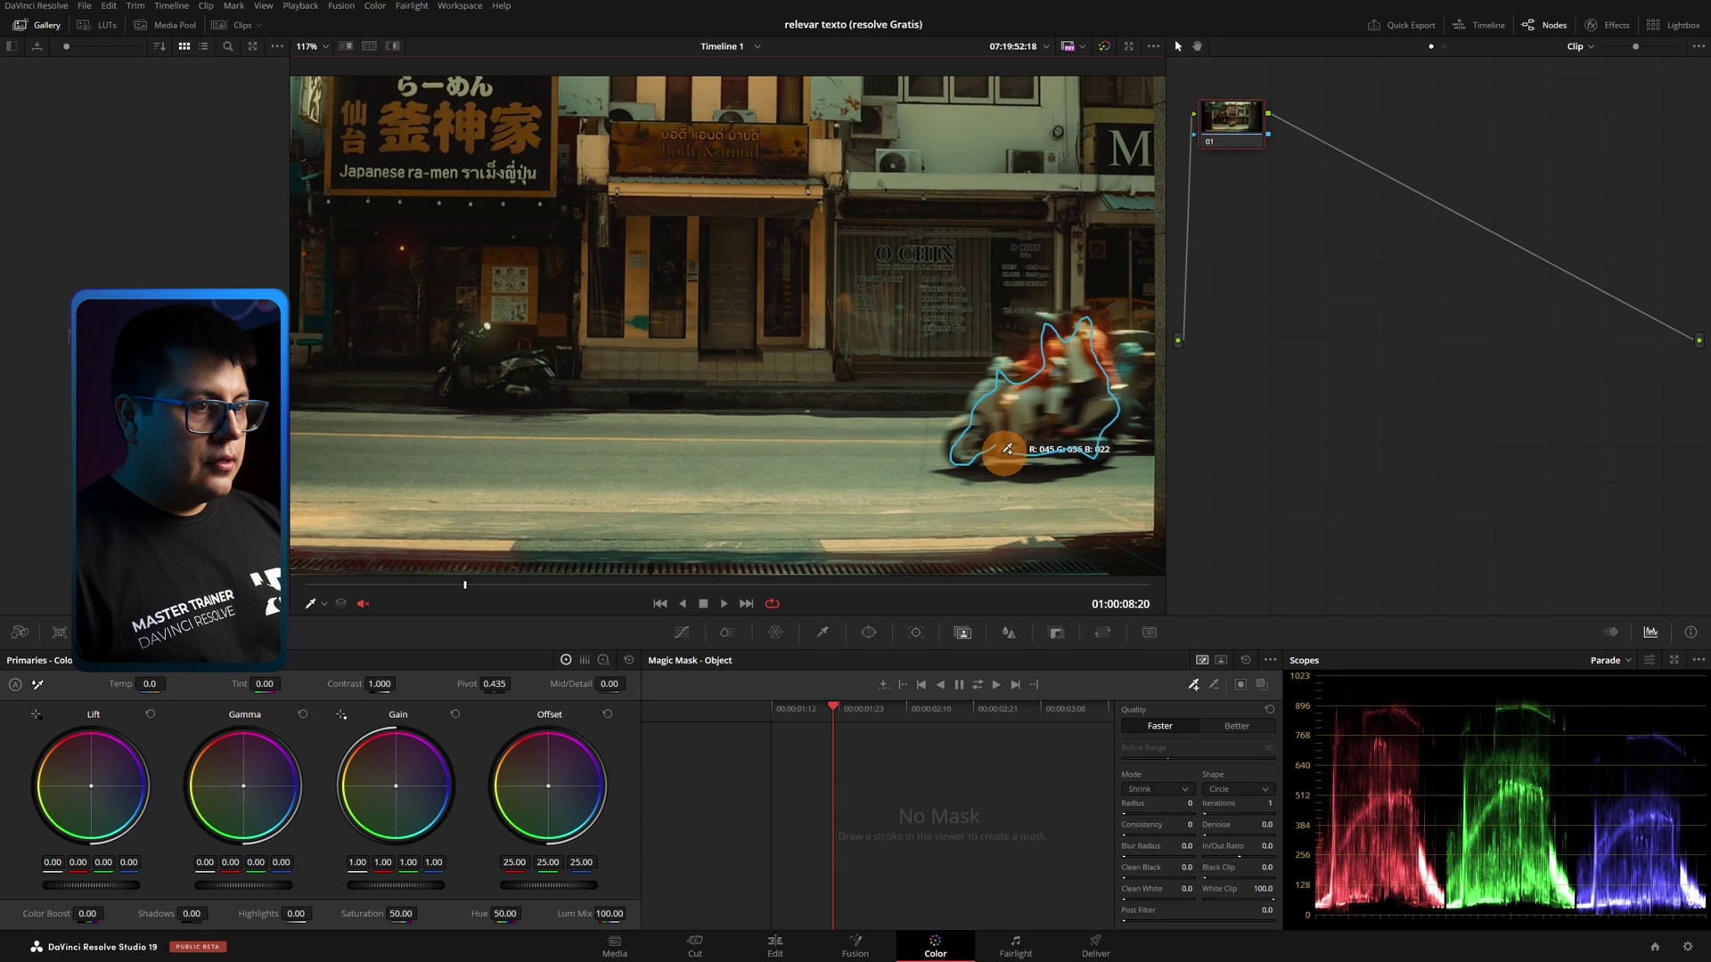
Mask the scooter riders with an add and a subtract stroke, Better quality, tracked both directions.
drag(1023, 410, 1007, 424)
click(1261, 684)
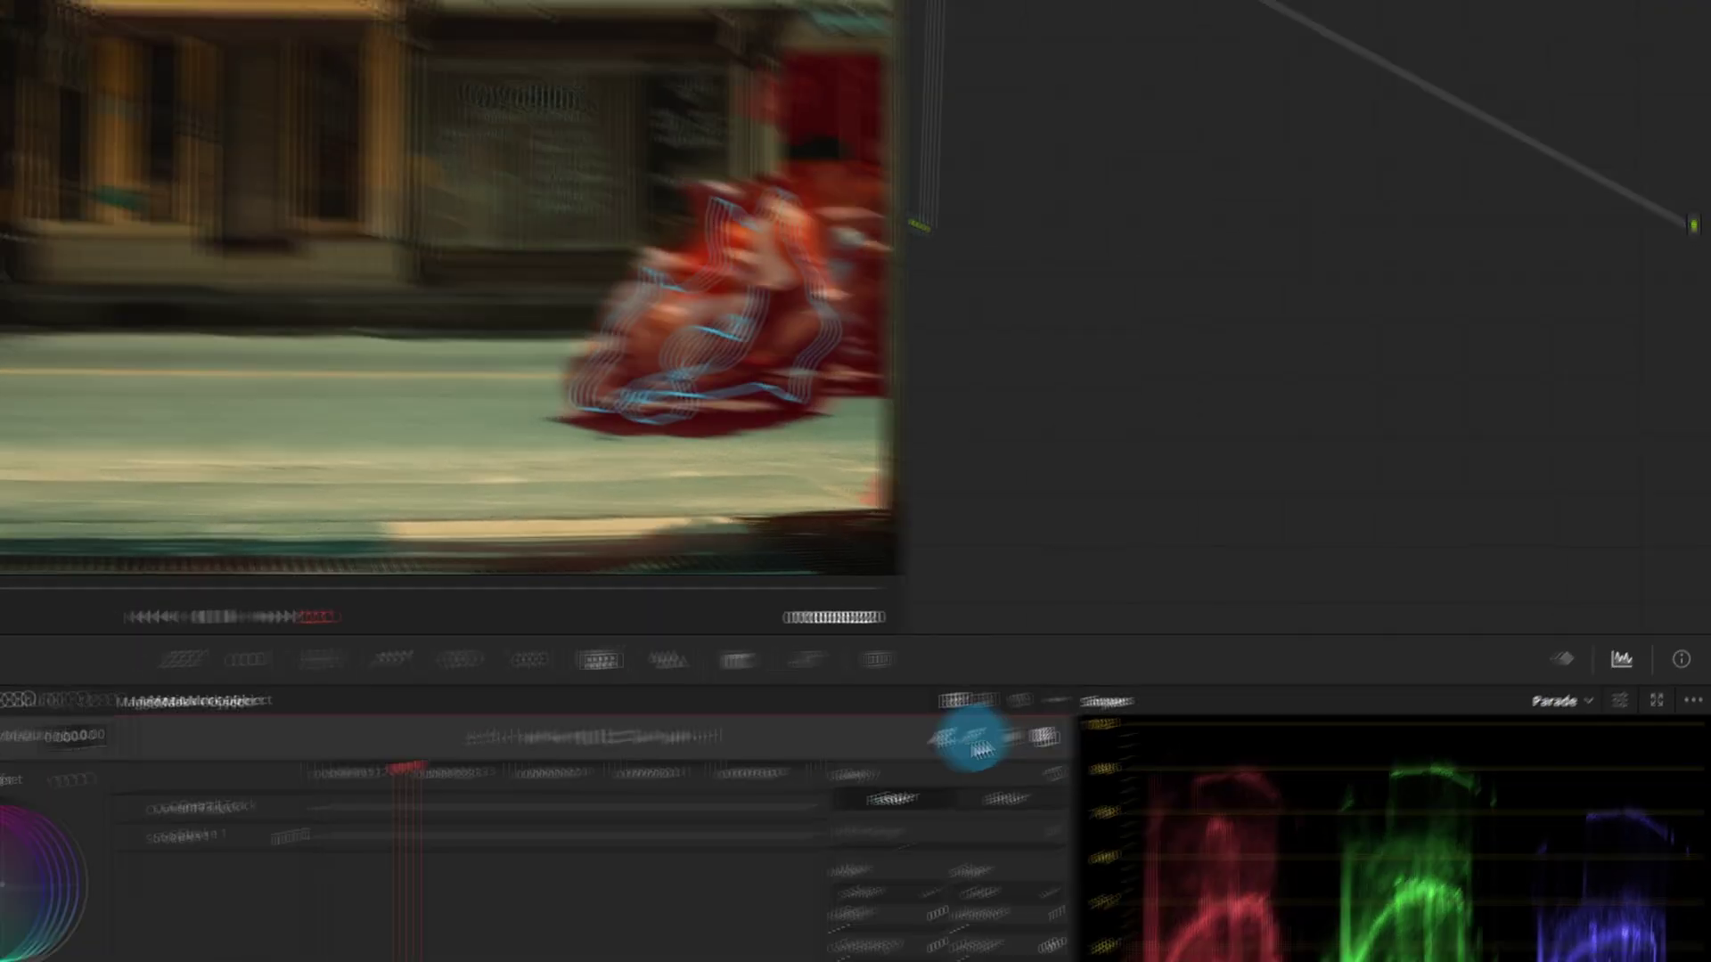
click(1215, 686)
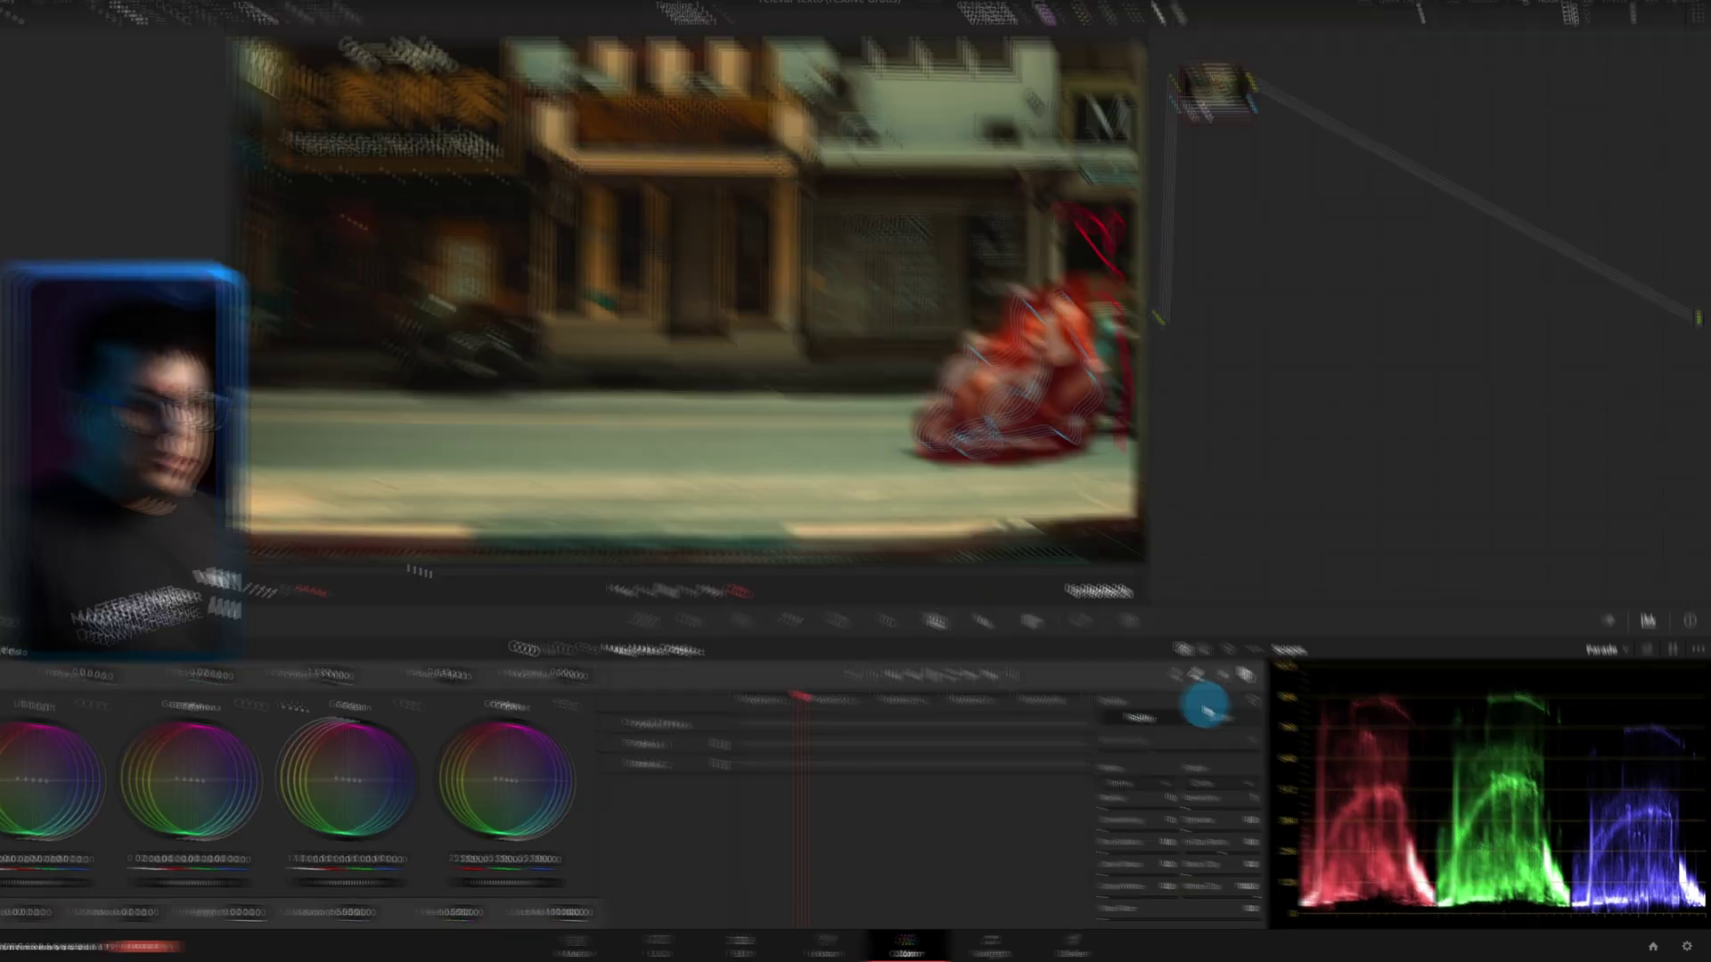
click(1234, 727)
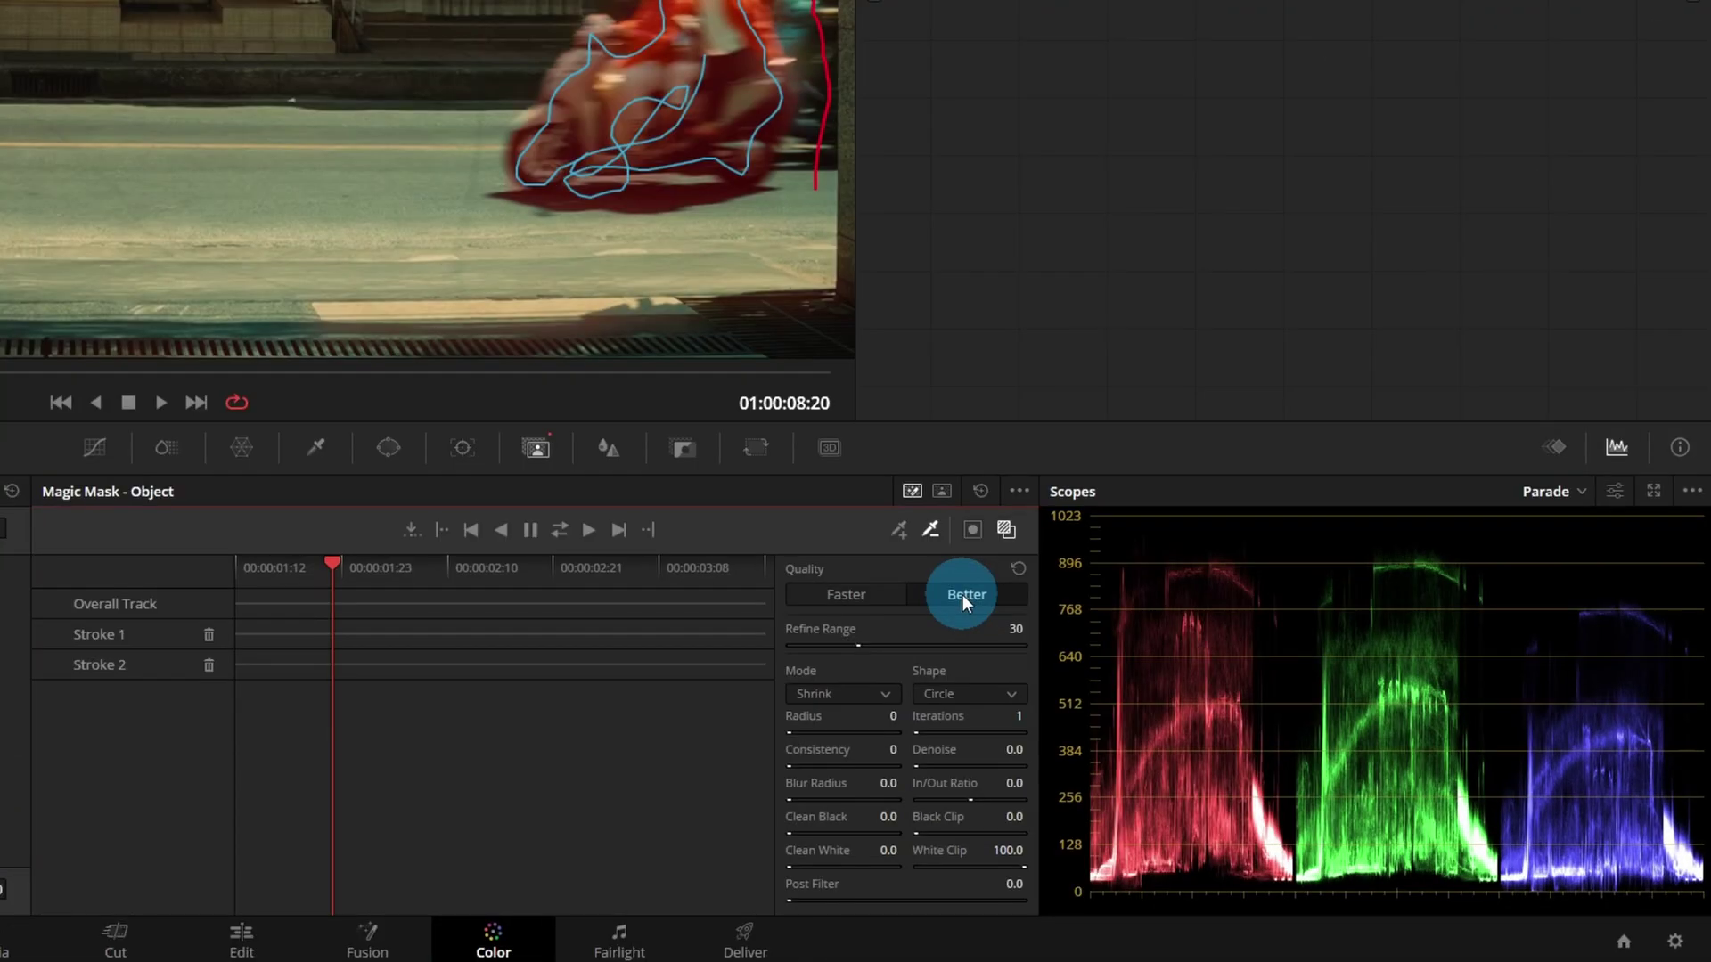
click(559, 530)
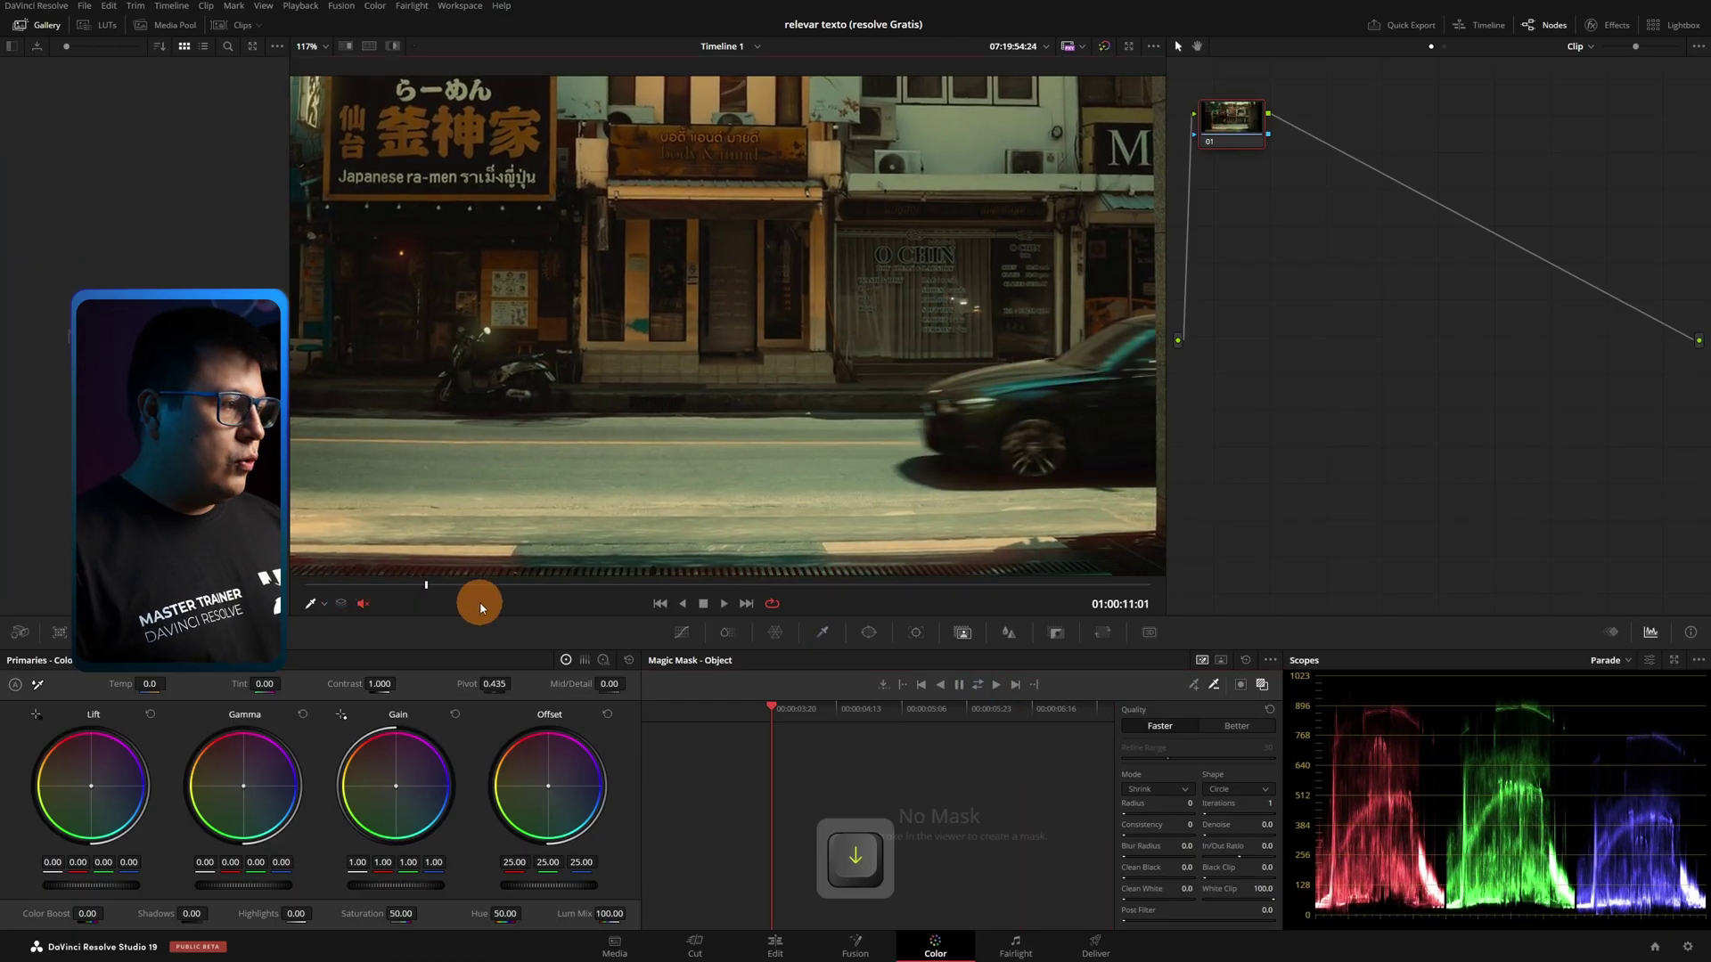
Mark the car with a Magic Mask stroke and subtract an unwanted area beside it.
drag(348, 594, 548, 595)
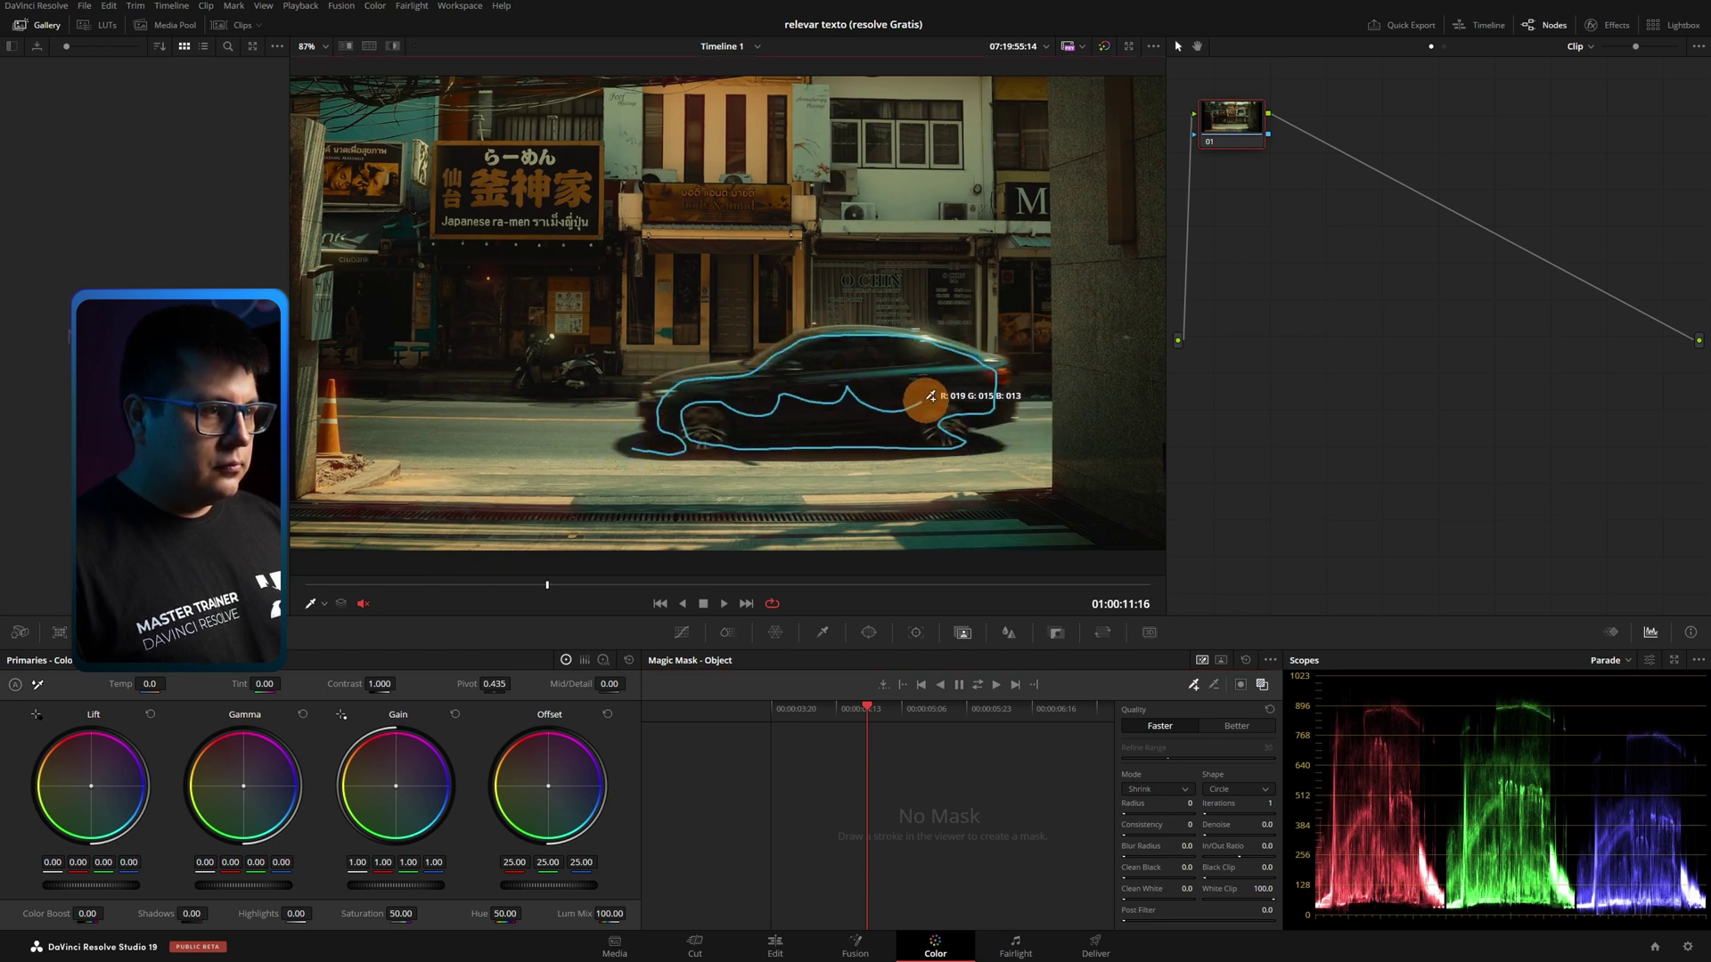
drag(821, 403, 823, 403)
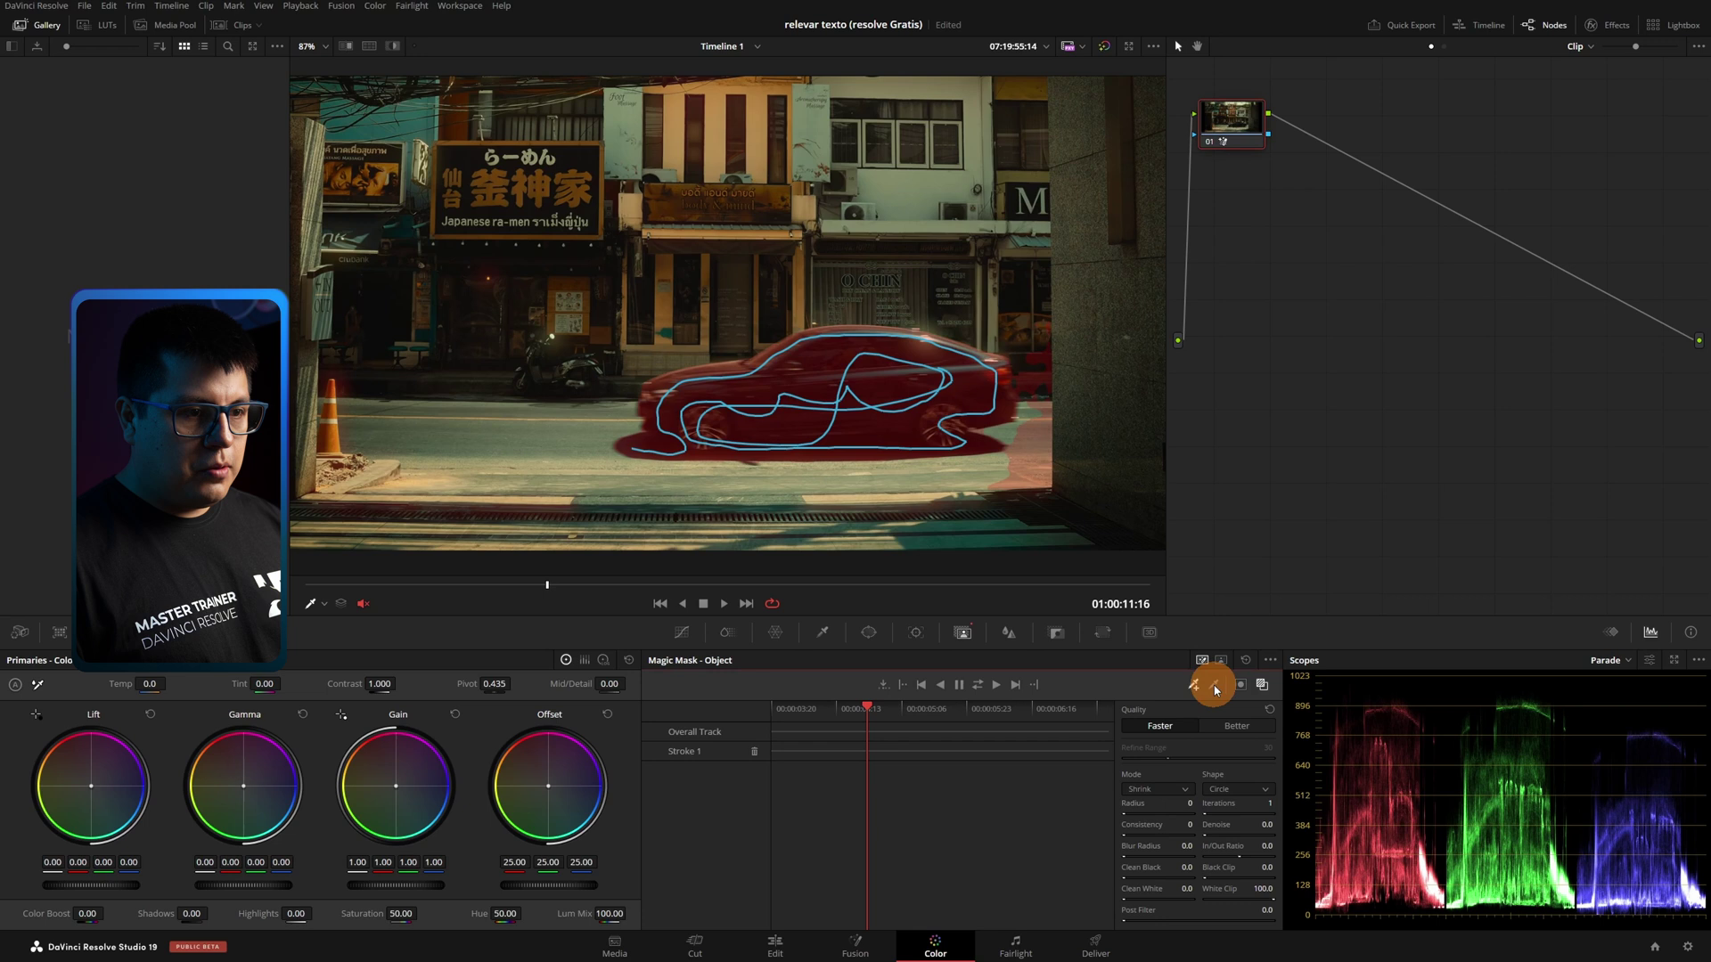
drag(981, 489, 1020, 475)
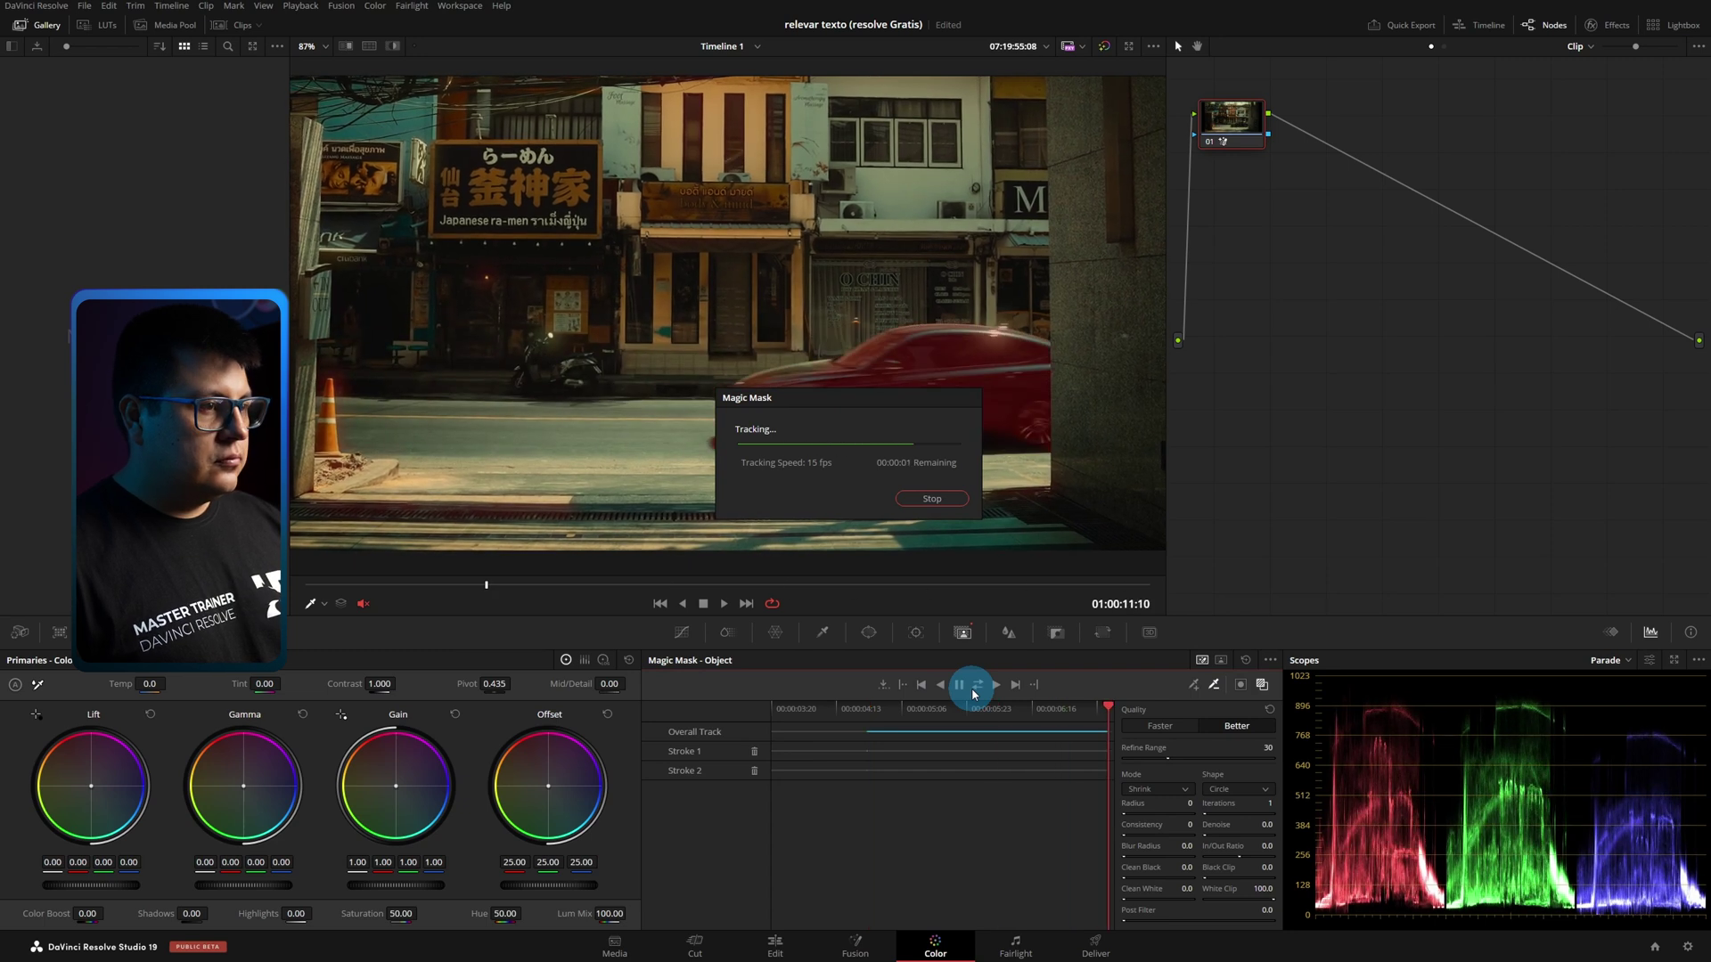
Preview the car mask later in the clip, then review the motorbike clip's mask.
drag(357, 583, 606, 596)
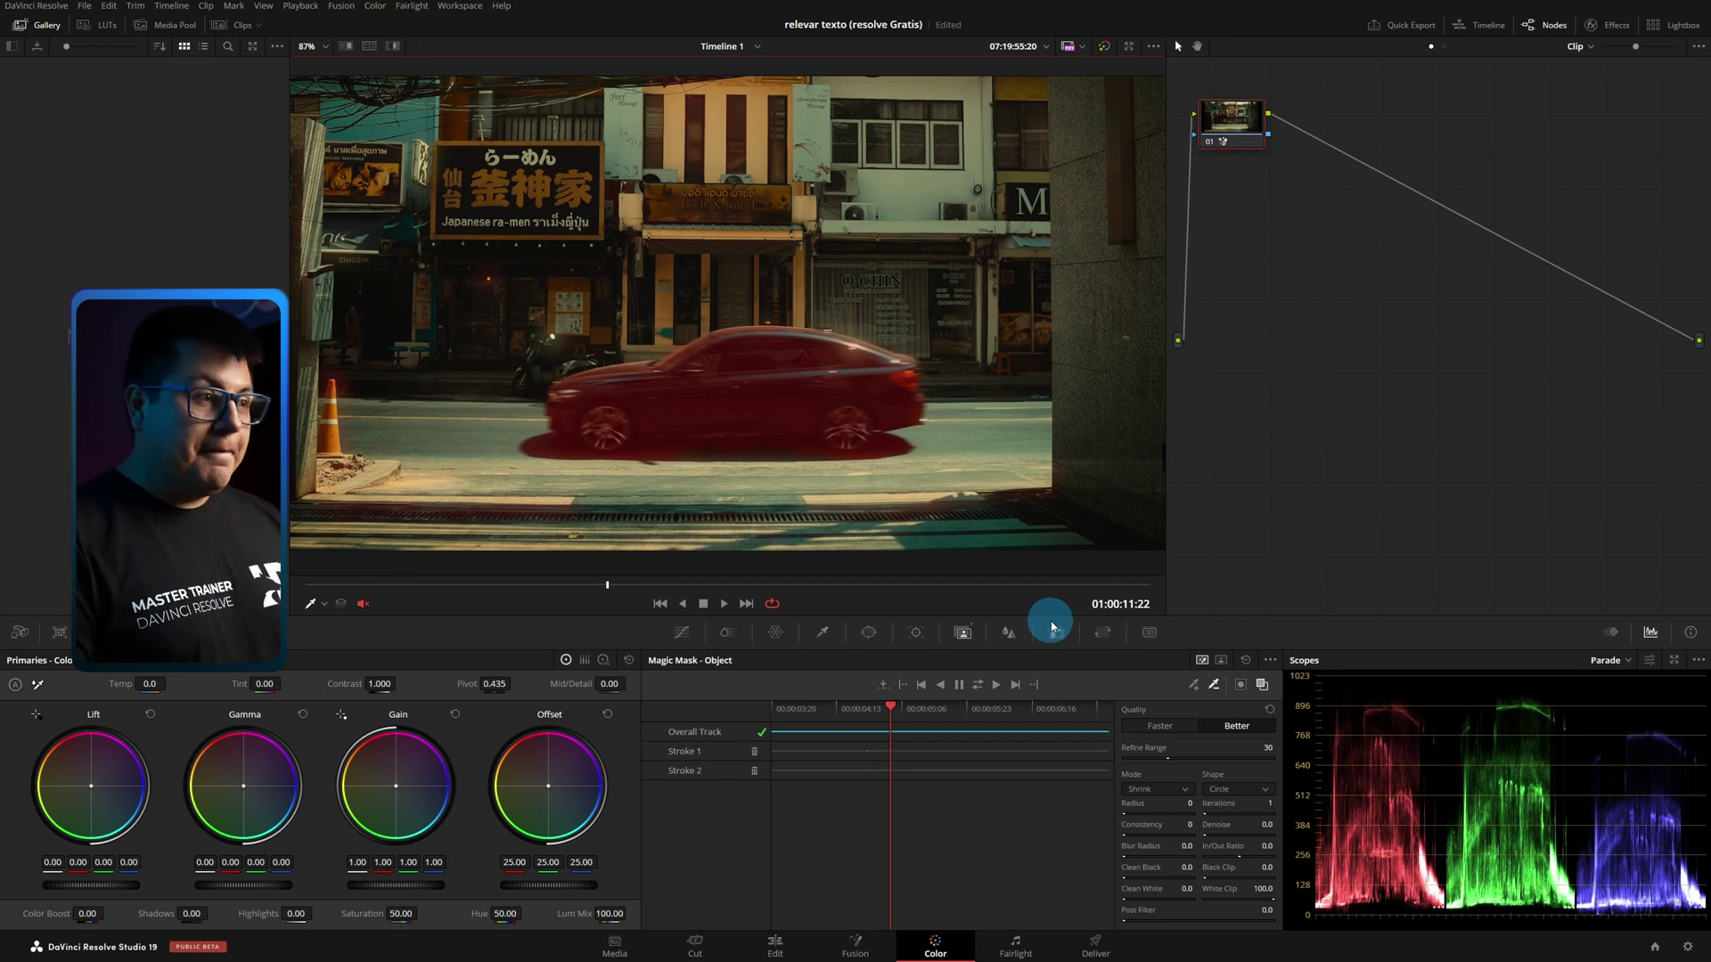
key(Up)
drag(552, 586, 625, 586)
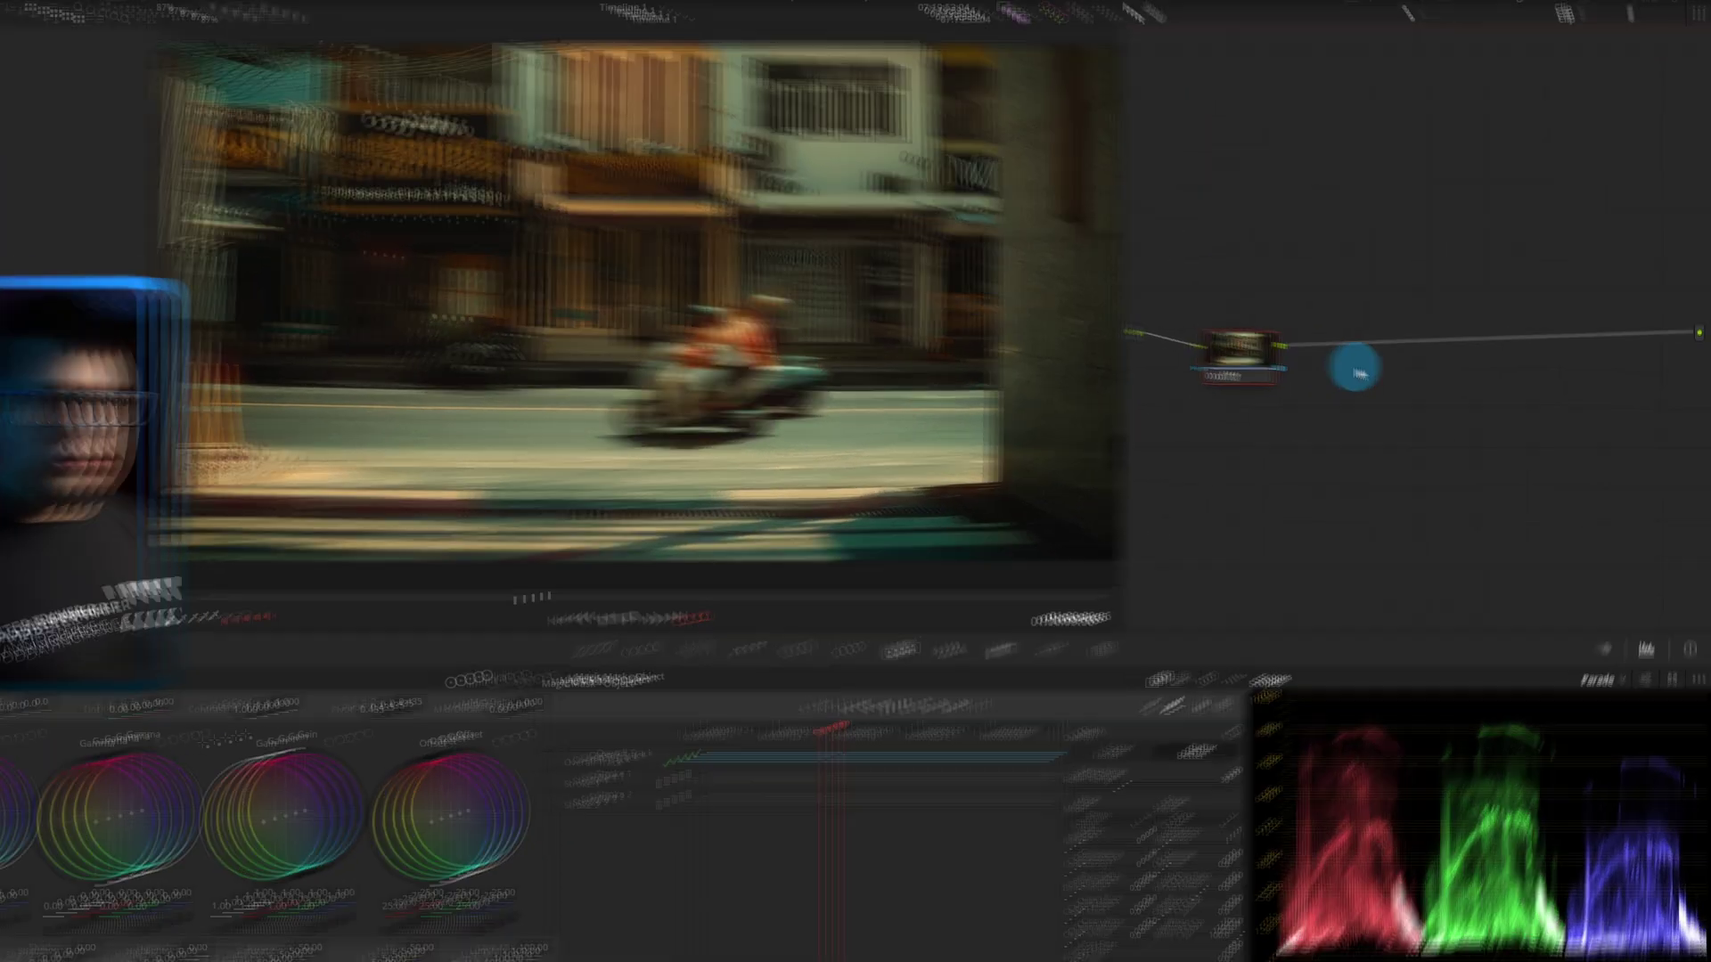
Add alpha outputs, feed node 01's mask into them, and preview the car cut out over the title.
right_click(1221, 340)
click(1301, 443)
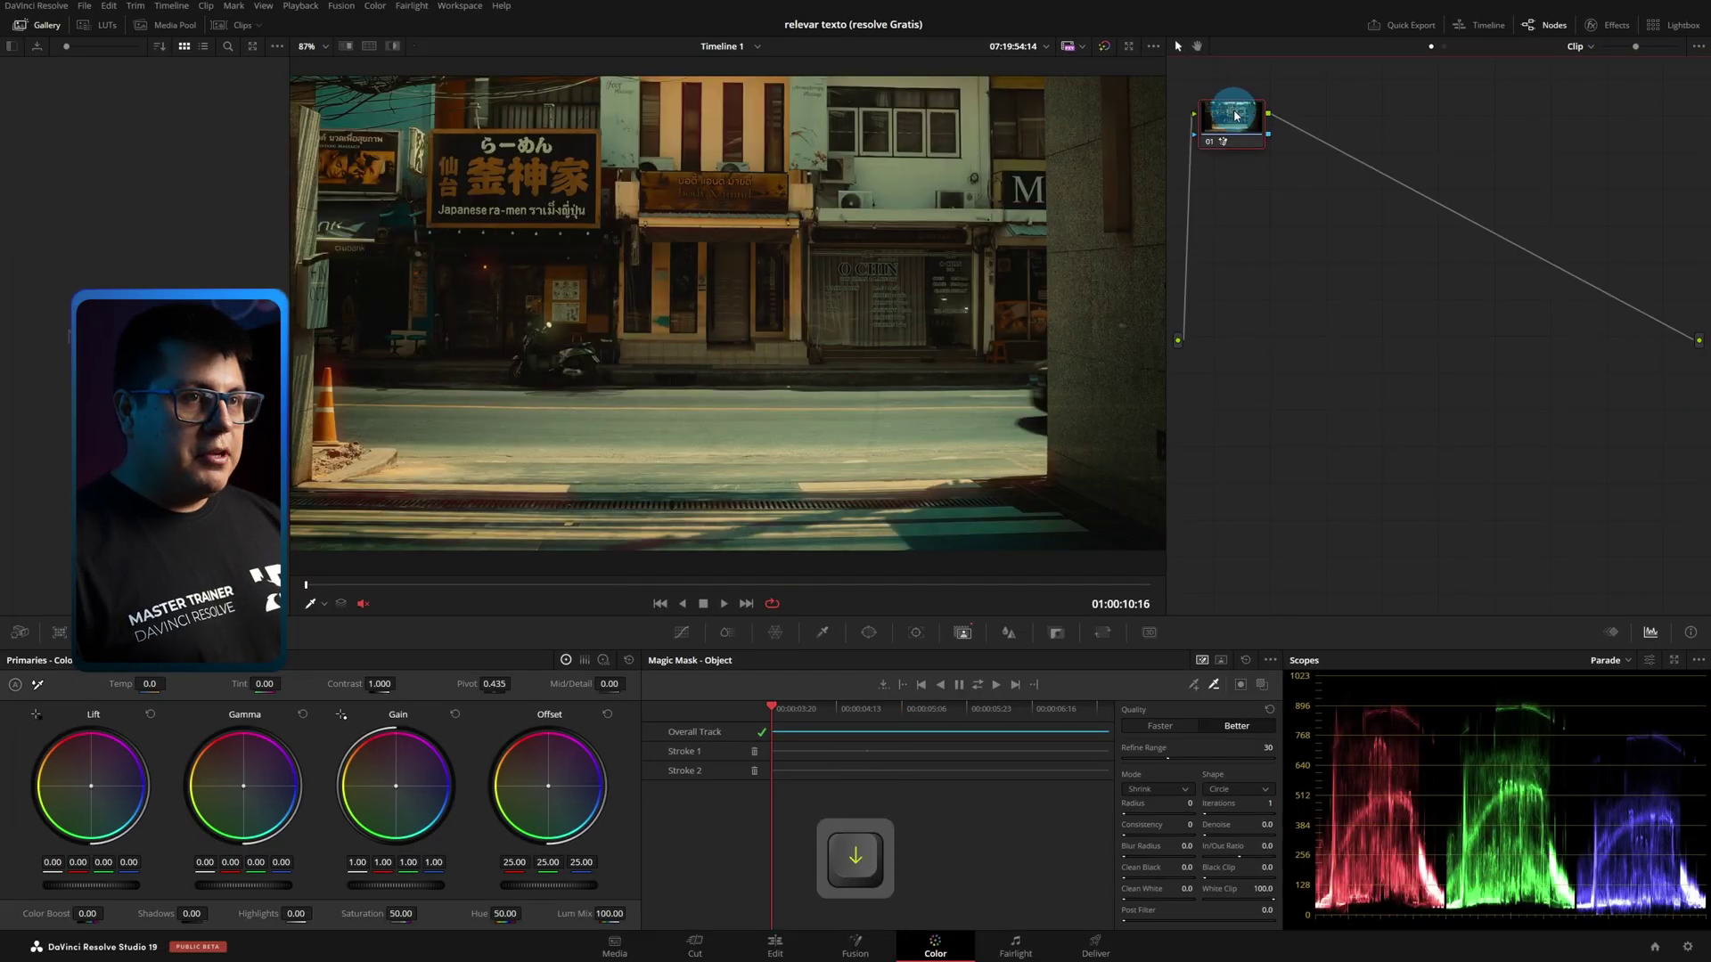
drag(1235, 115, 1304, 327)
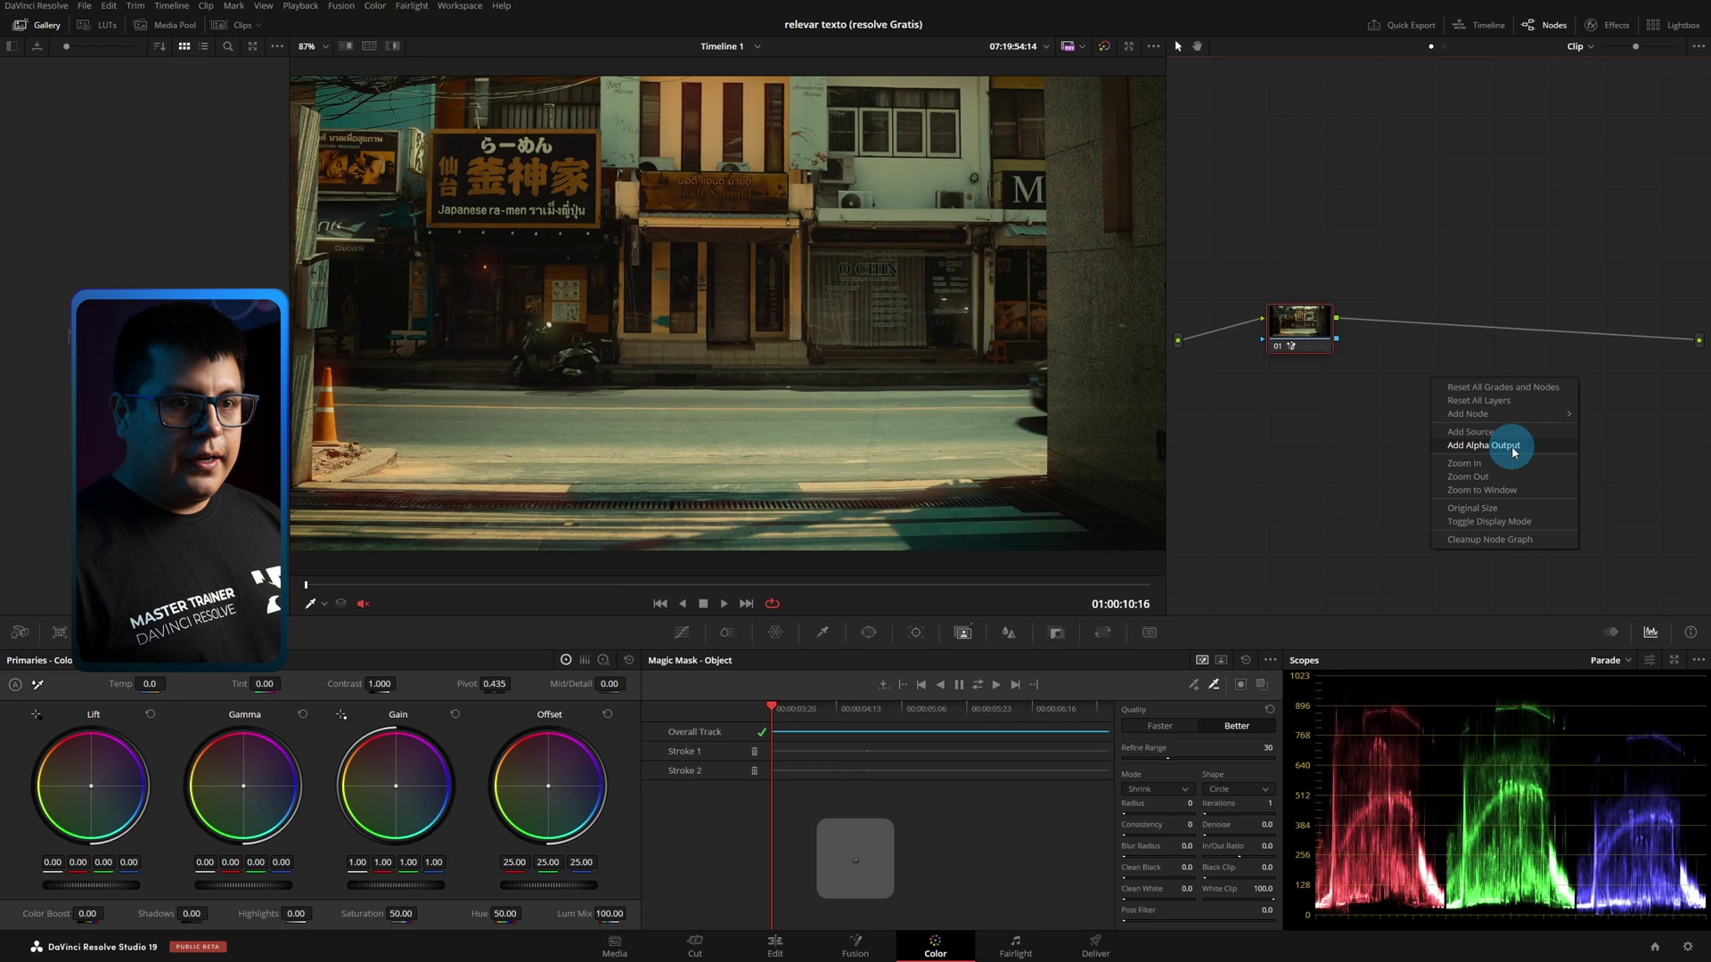
click(1513, 446)
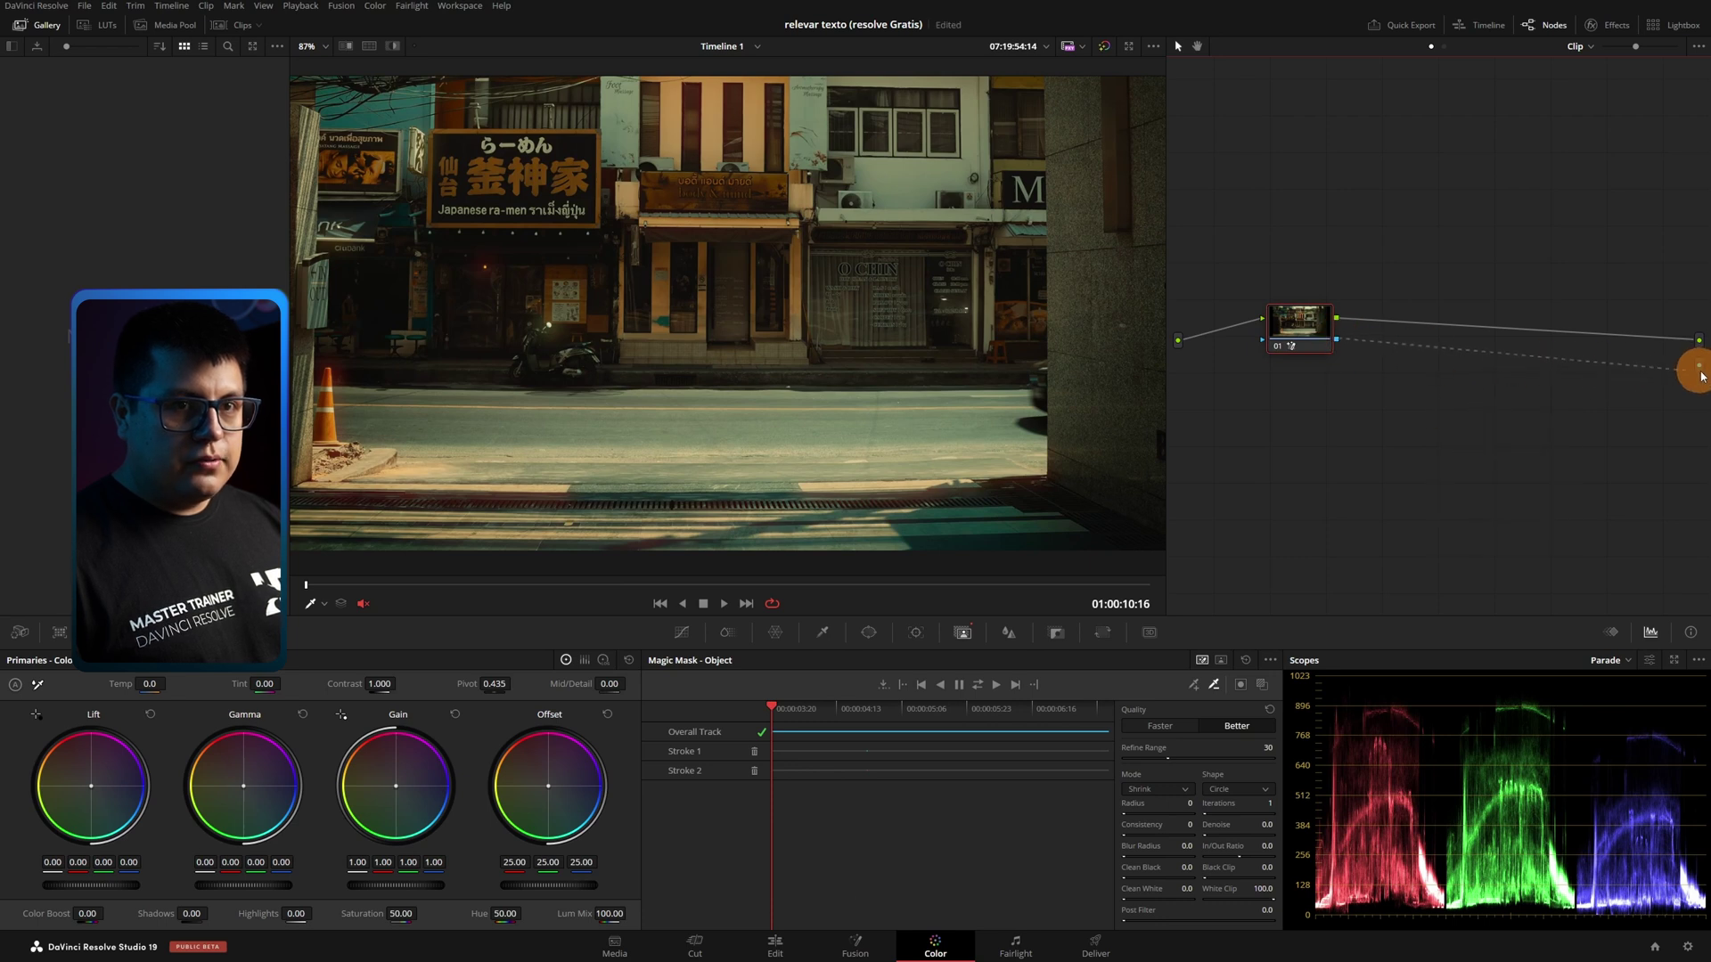
drag(1700, 375, 1699, 366)
mouse_move(353, 591)
mouse_down()
mouse_move(798, 645)
mouse_move(723, 624)
mouse_up()
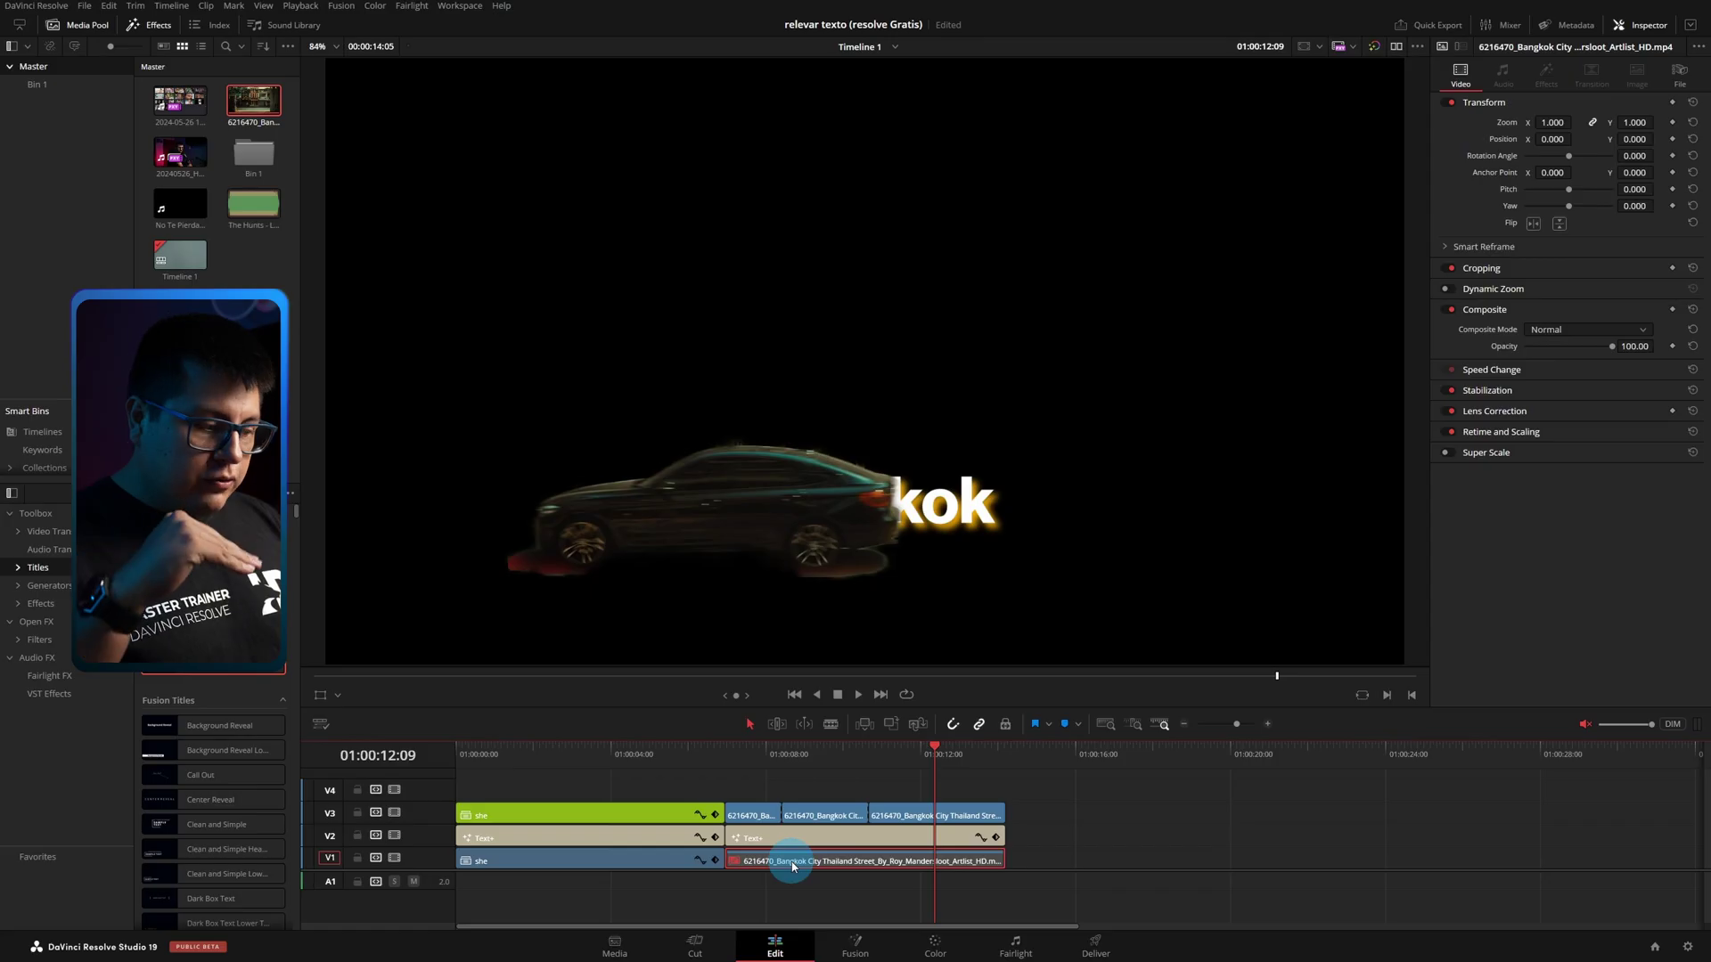
Re-enable the V1 background street clip with D and scrub to the full Bangkok title.
key(d)
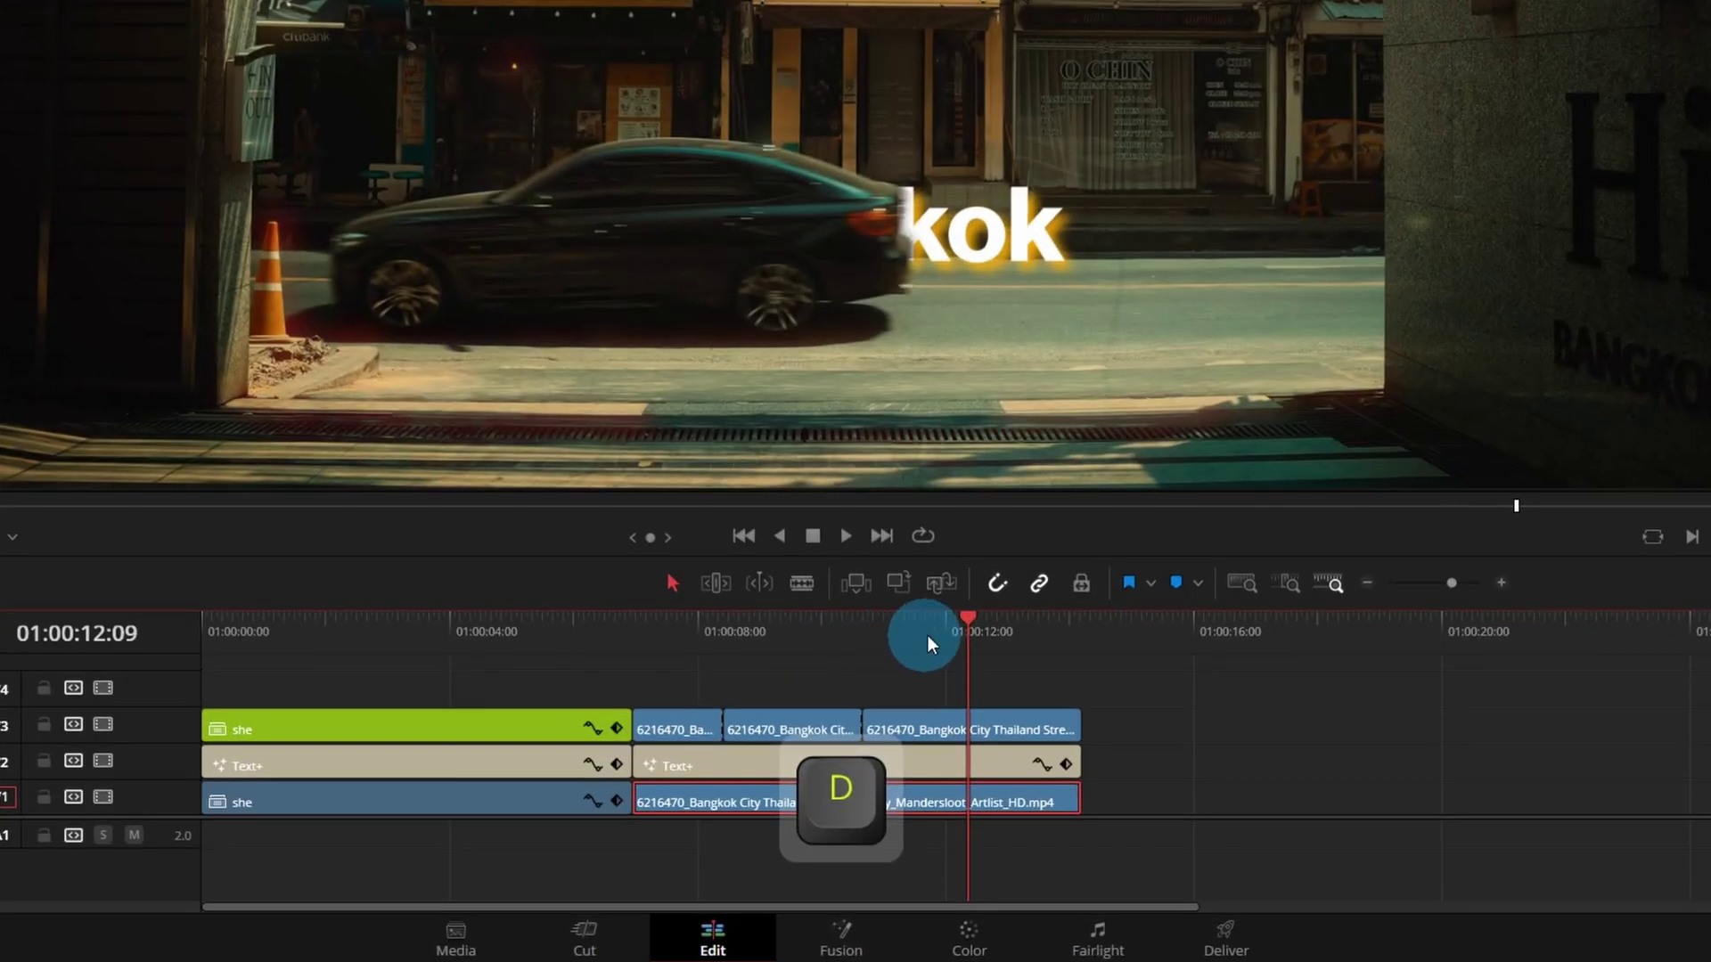
drag(944, 626, 640, 625)
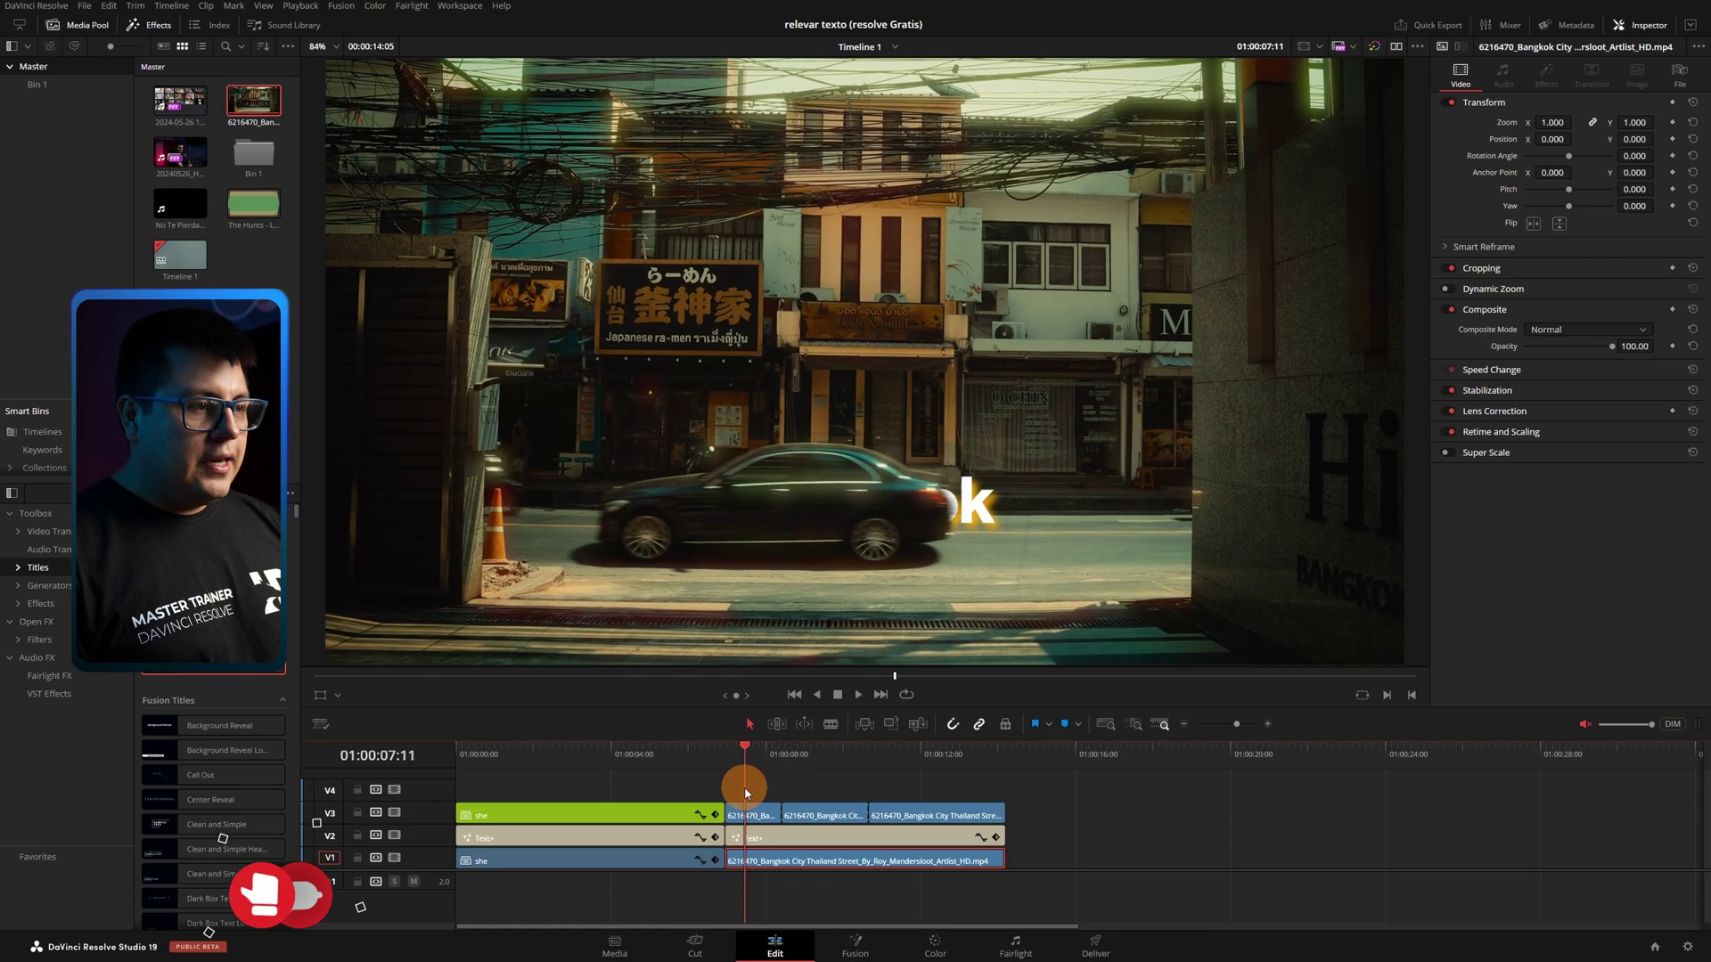
drag(748, 792, 725, 788)
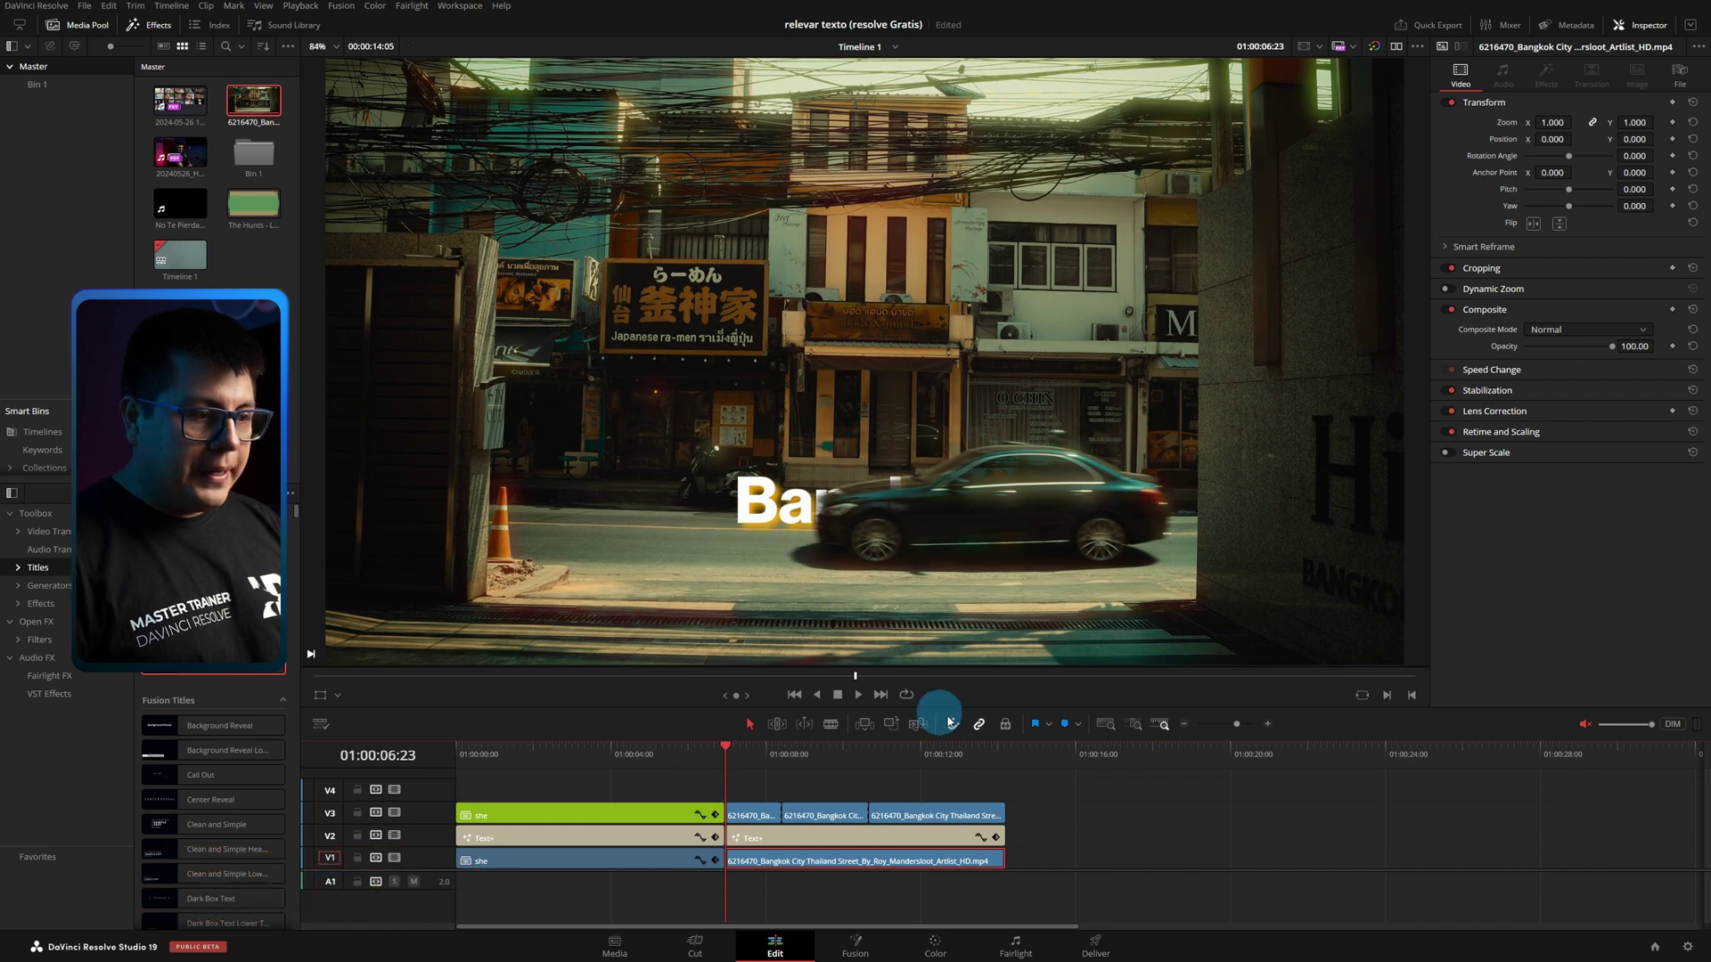
drag(725, 751, 767, 764)
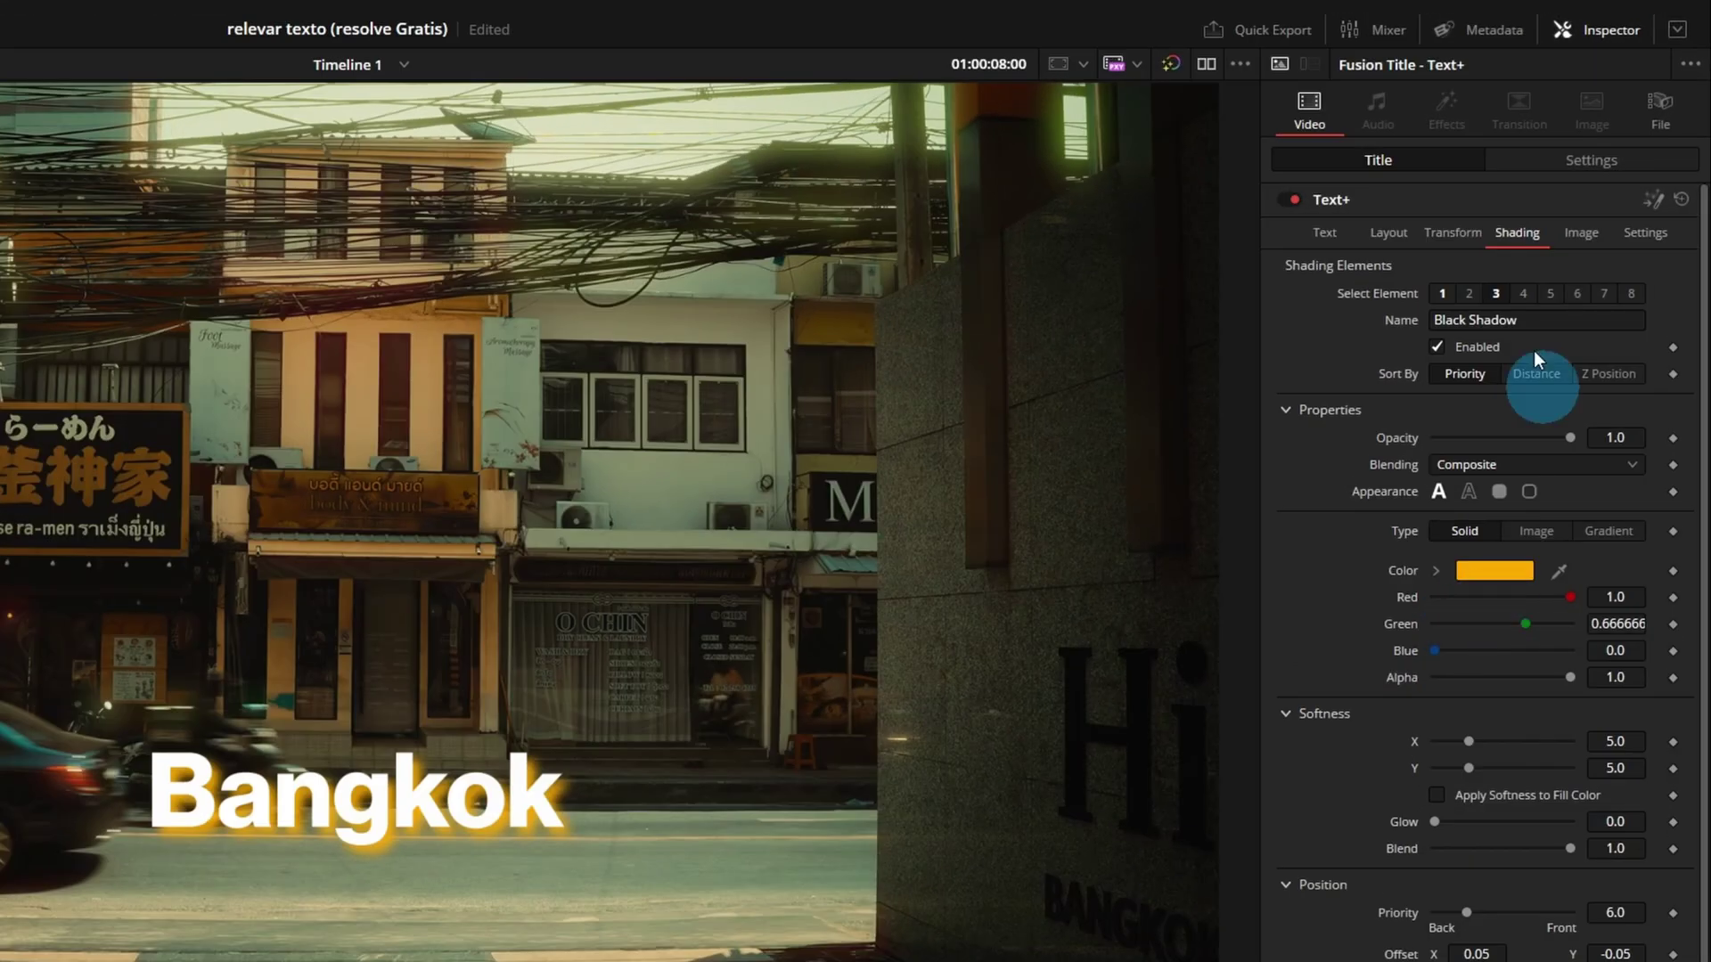
Keyframe Crop Left at 0 at 01:00:08:00, fully crop the title at 01:00:06:23, and play the wipe.
click(1573, 168)
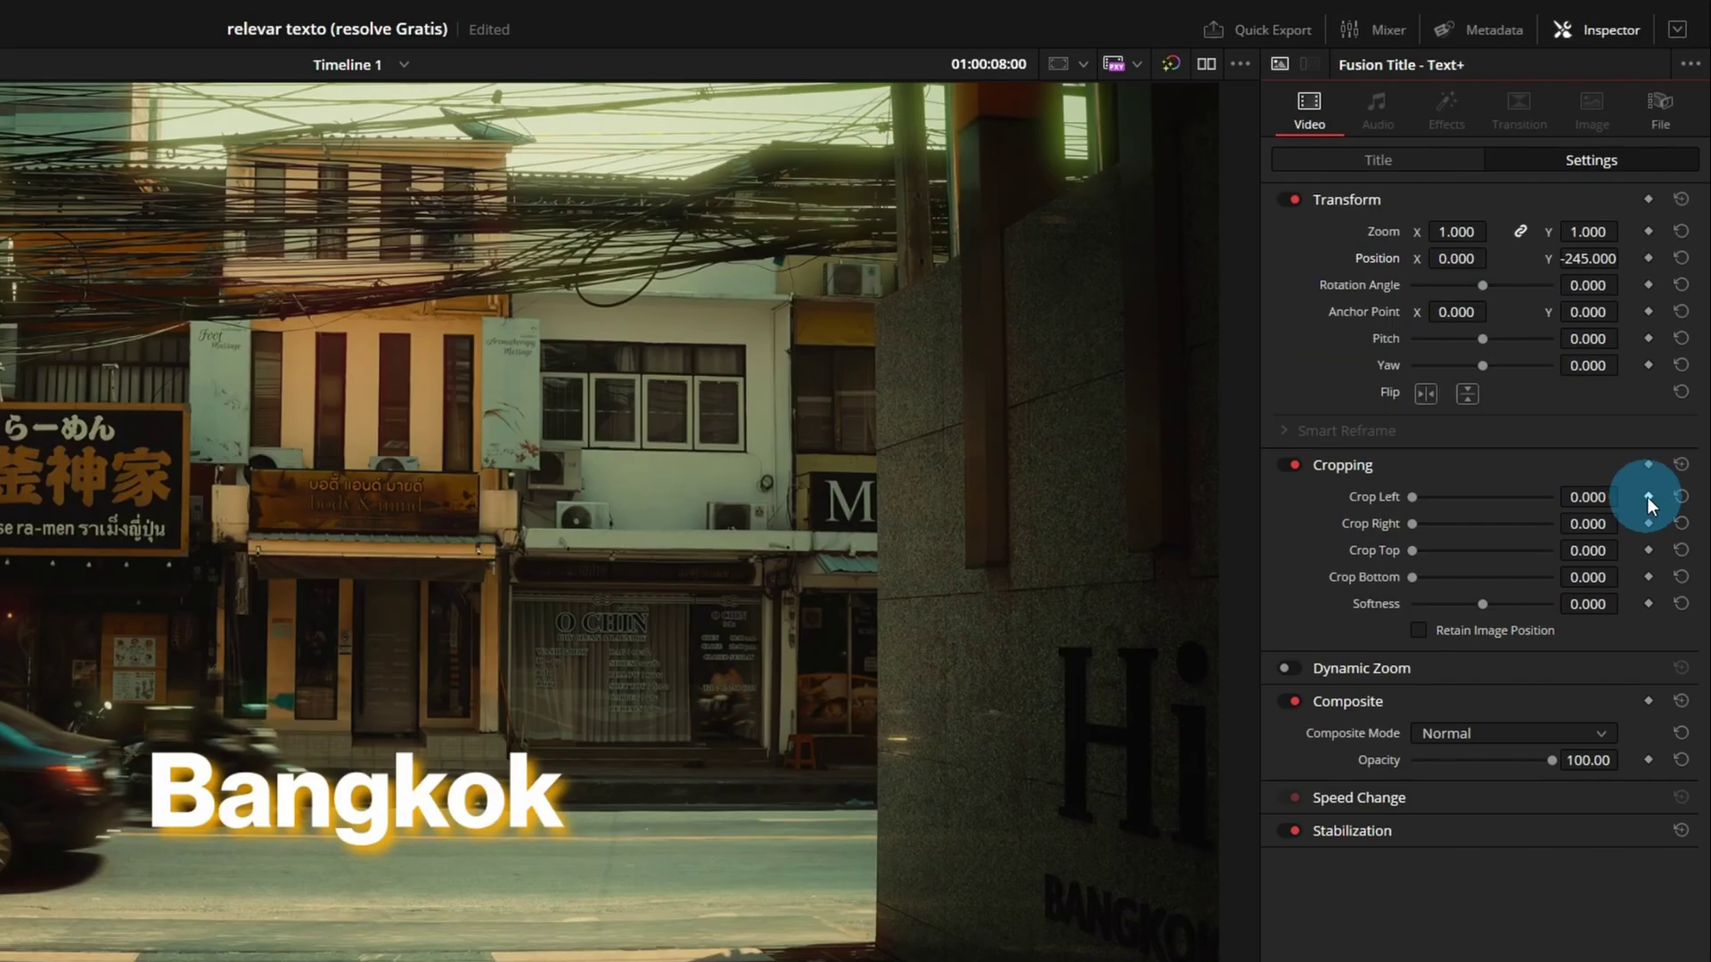
click(1649, 497)
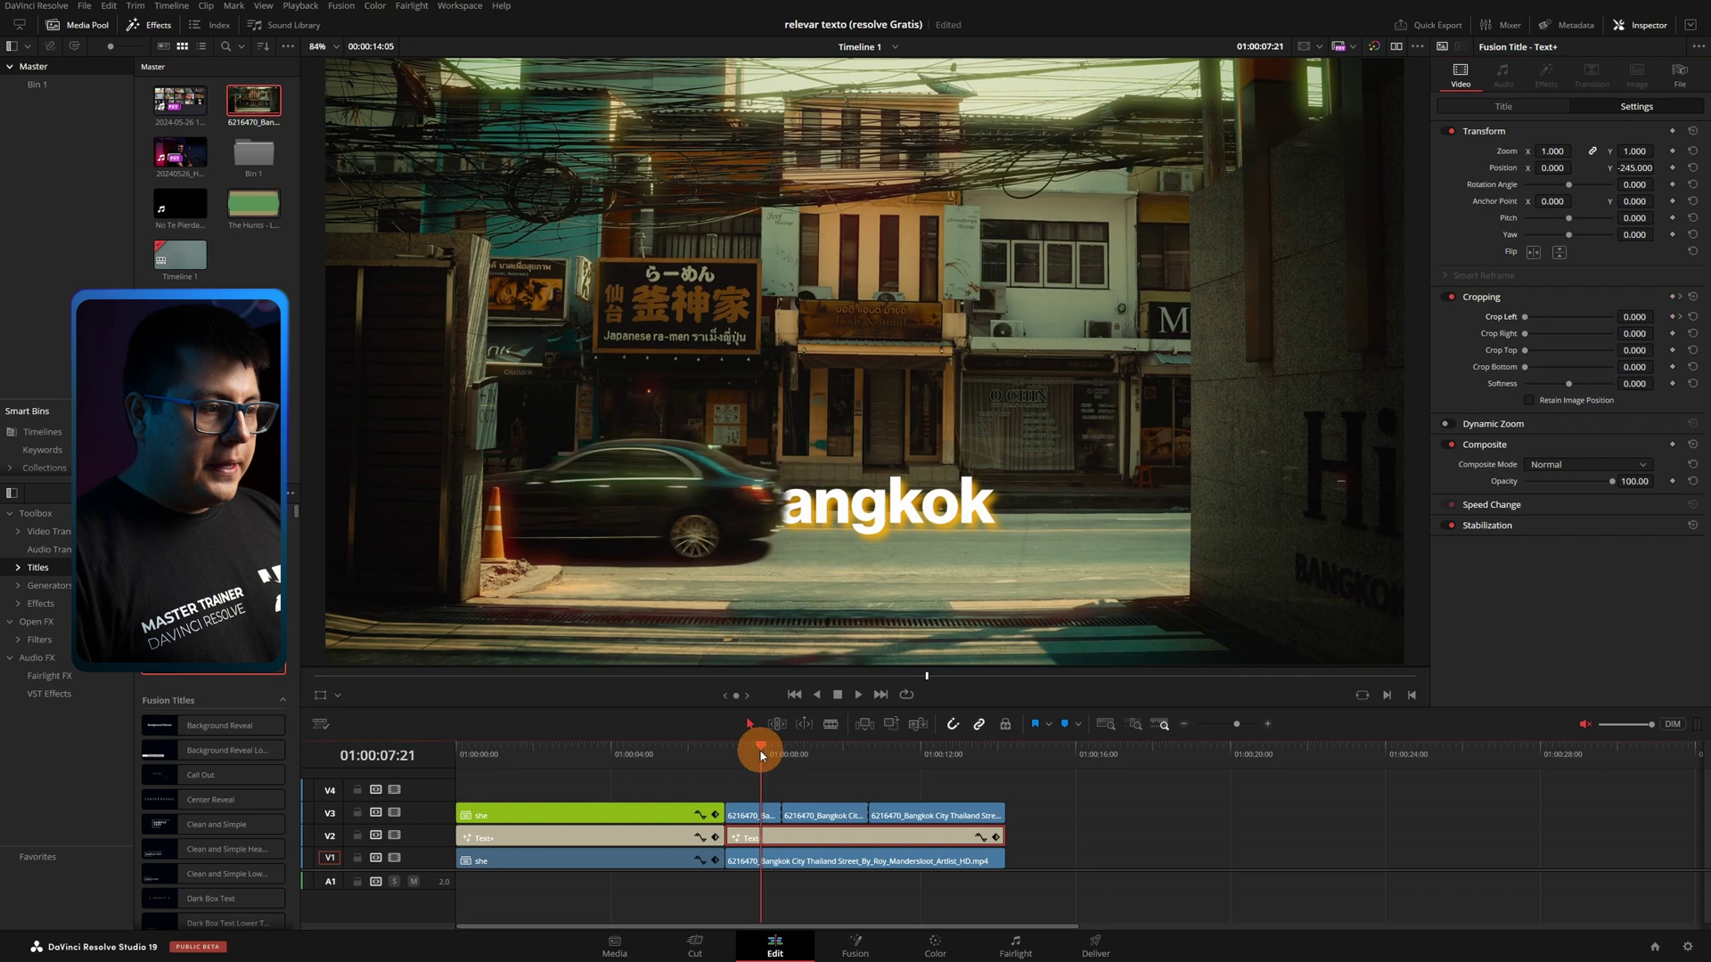
drag(767, 747, 726, 753)
click(907, 696)
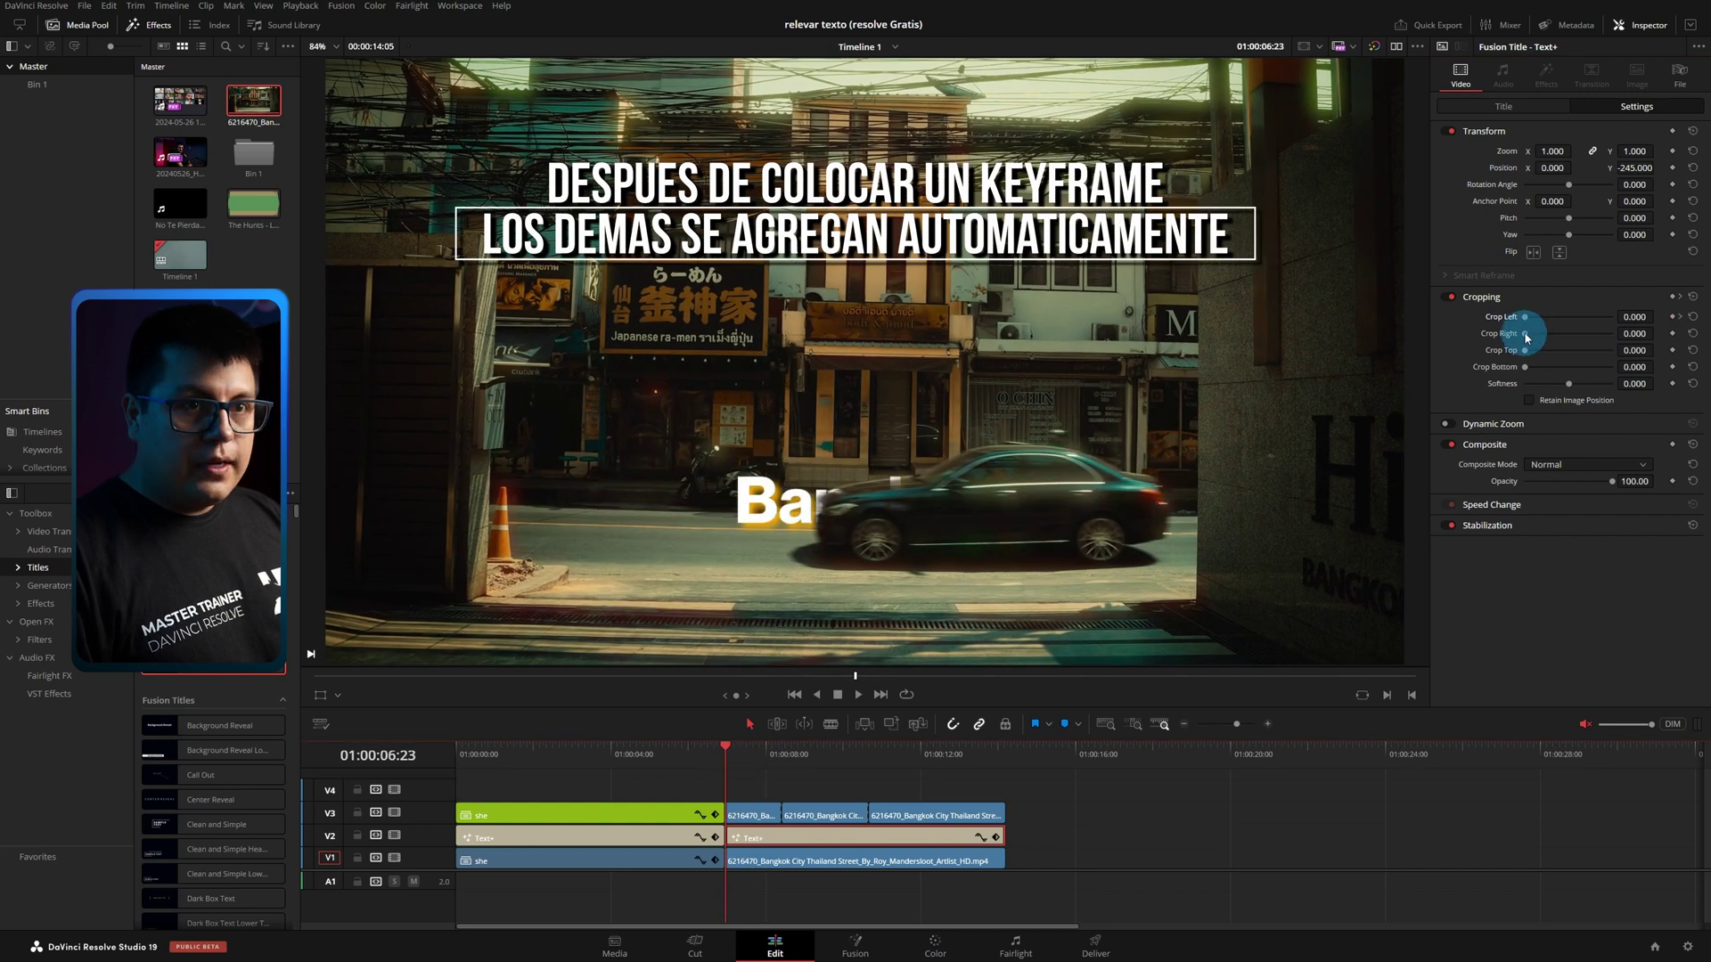
drag(1575, 323, 1591, 326)
key(space)
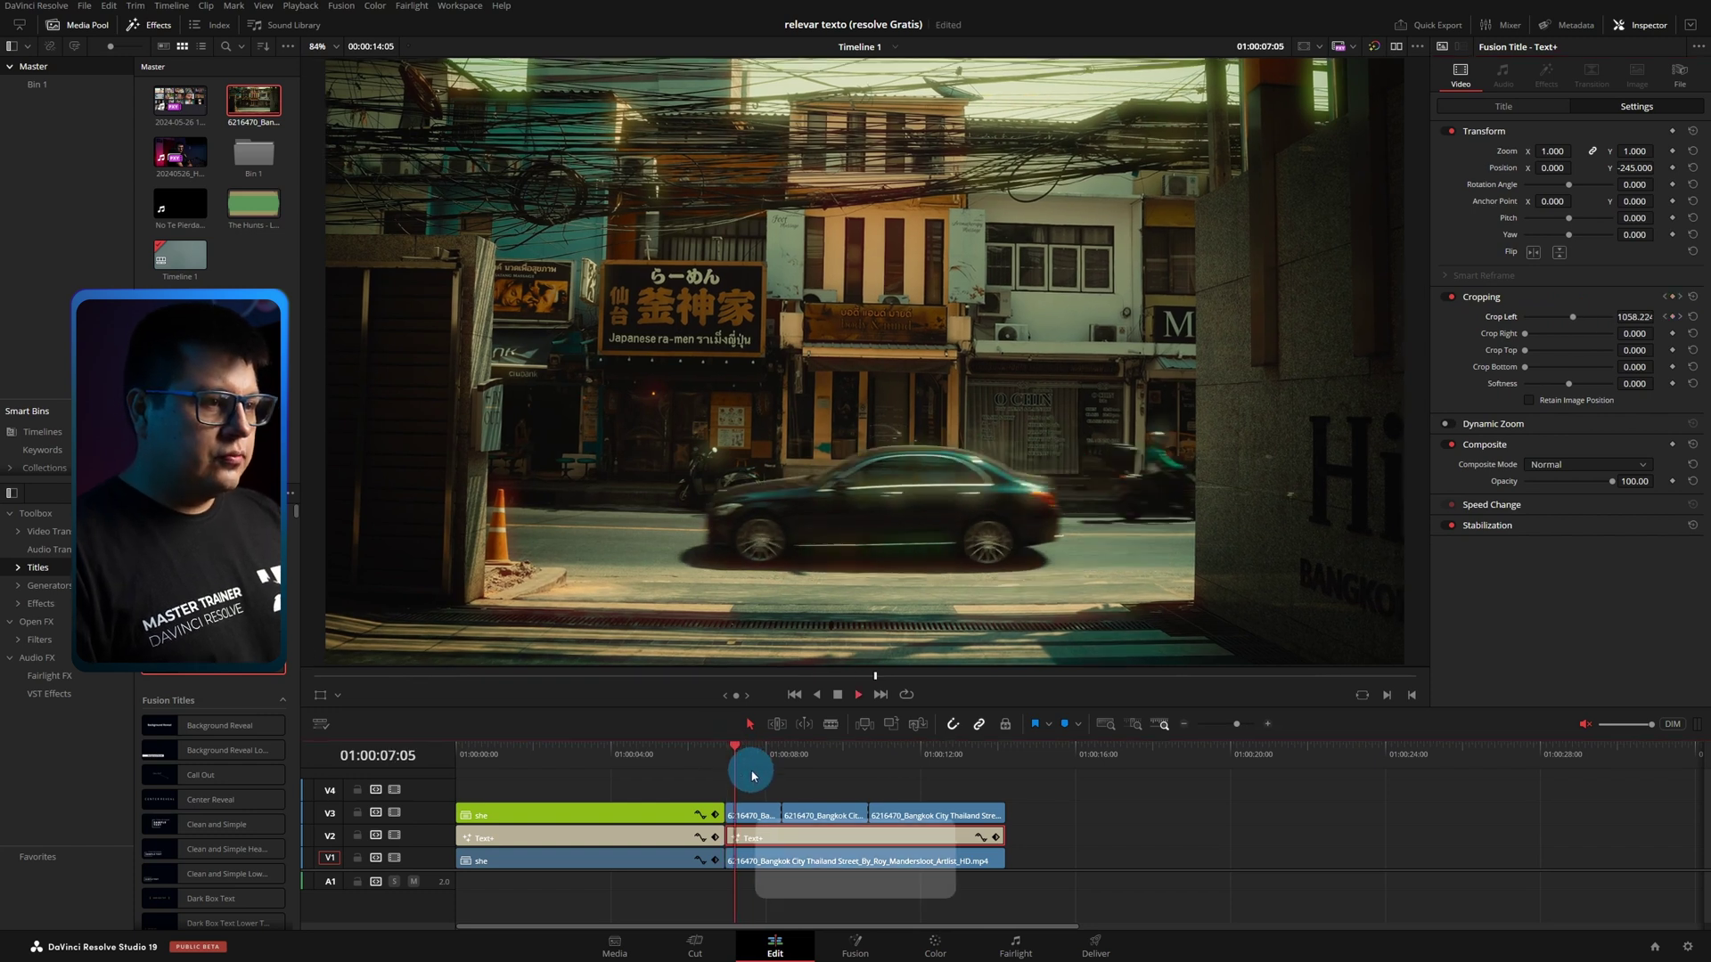
mouse_move(770, 759)
mouse_down()
mouse_move(912, 781)
mouse_move(885, 781)
mouse_up()
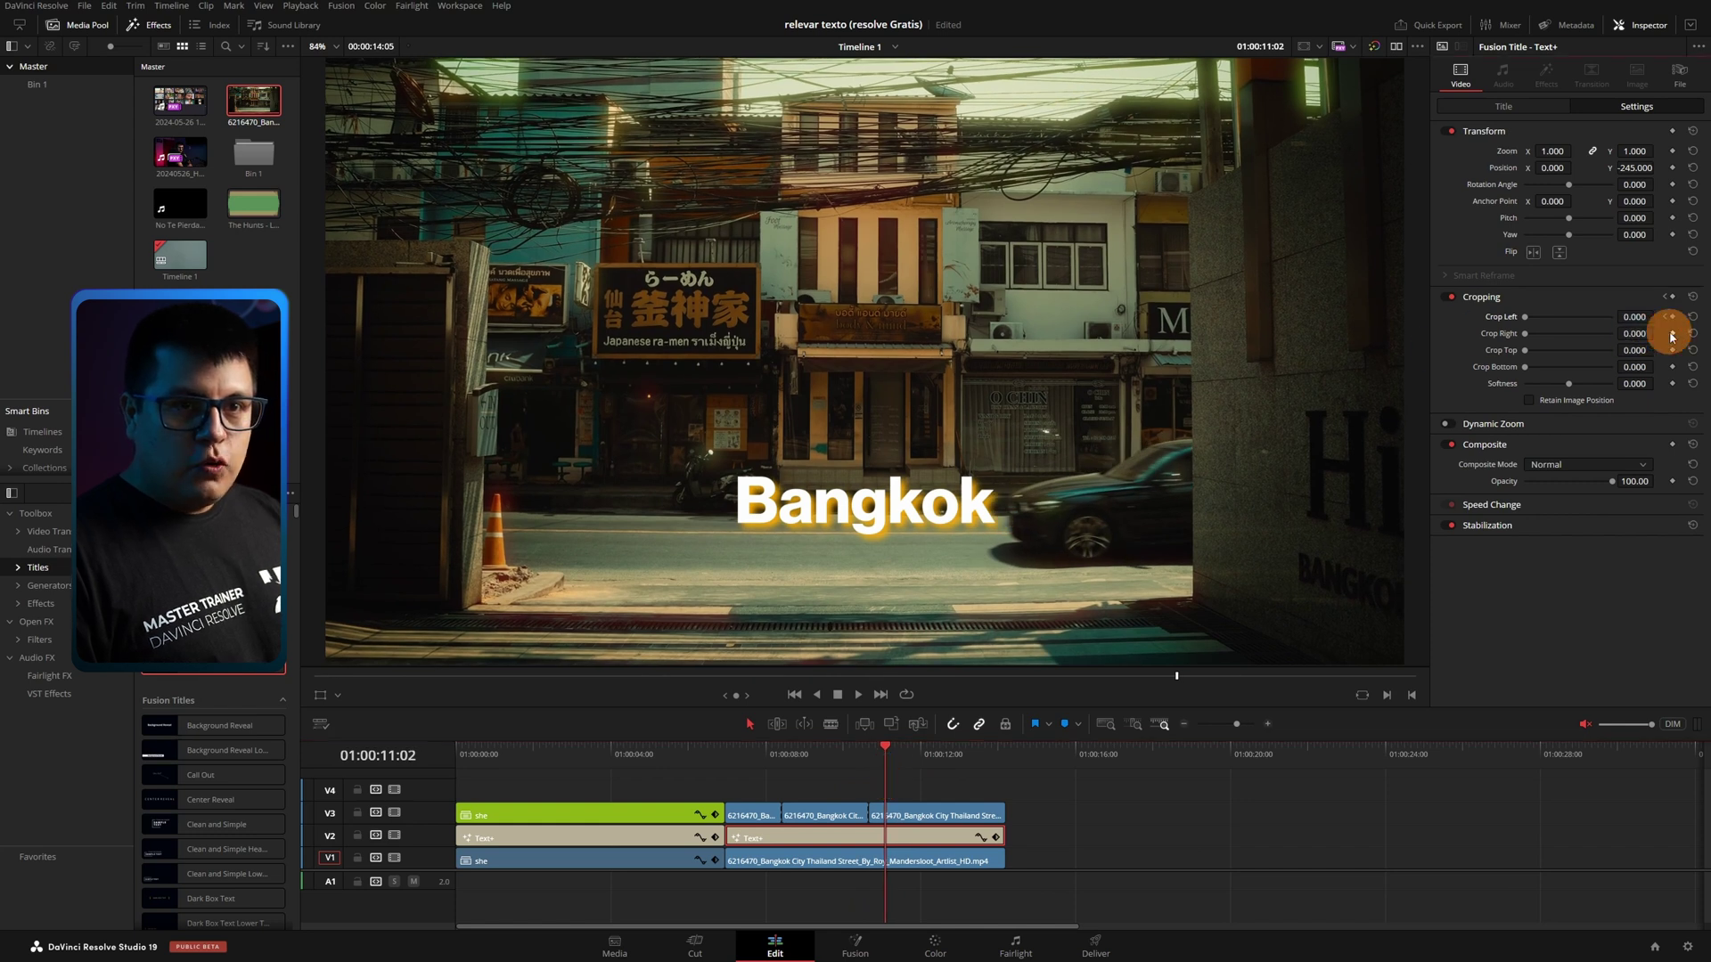
At the frame where the car crosses, keyframe Crop Right so the Bangkok title is cropped out.
drag(894, 753, 958, 763)
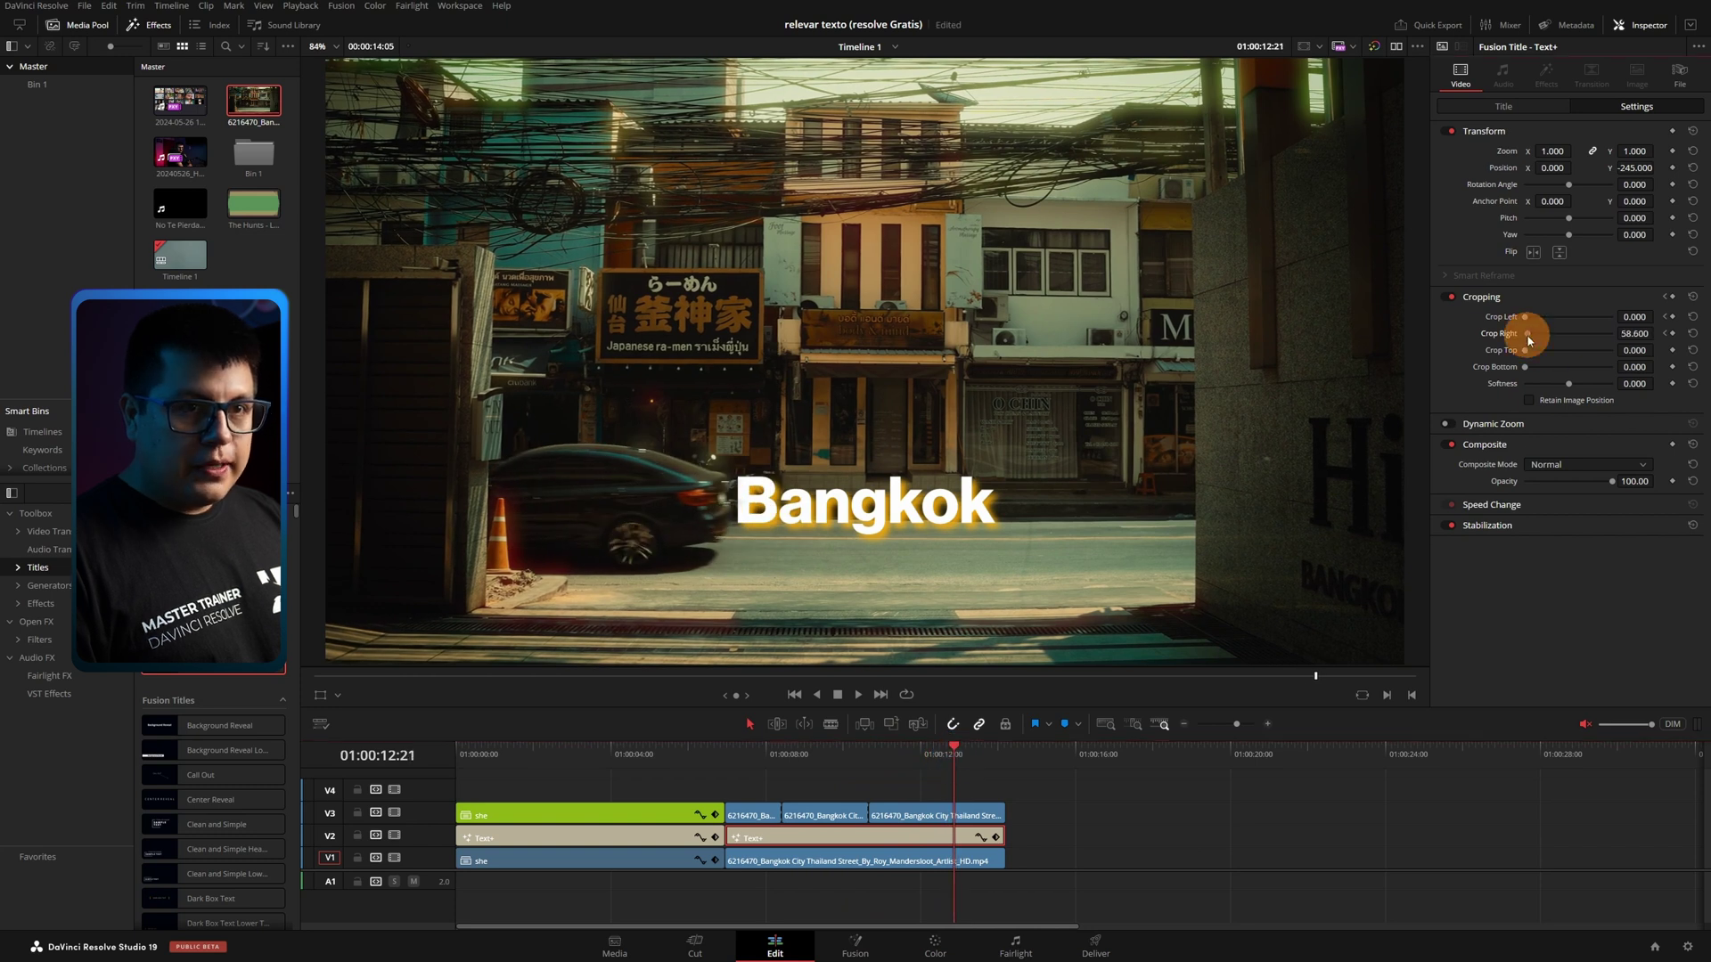
drag(1558, 341, 1580, 339)
click(953, 751)
Scrub through the car pass to check the title wipe, then return to the animation start.
drag(953, 750, 948, 758)
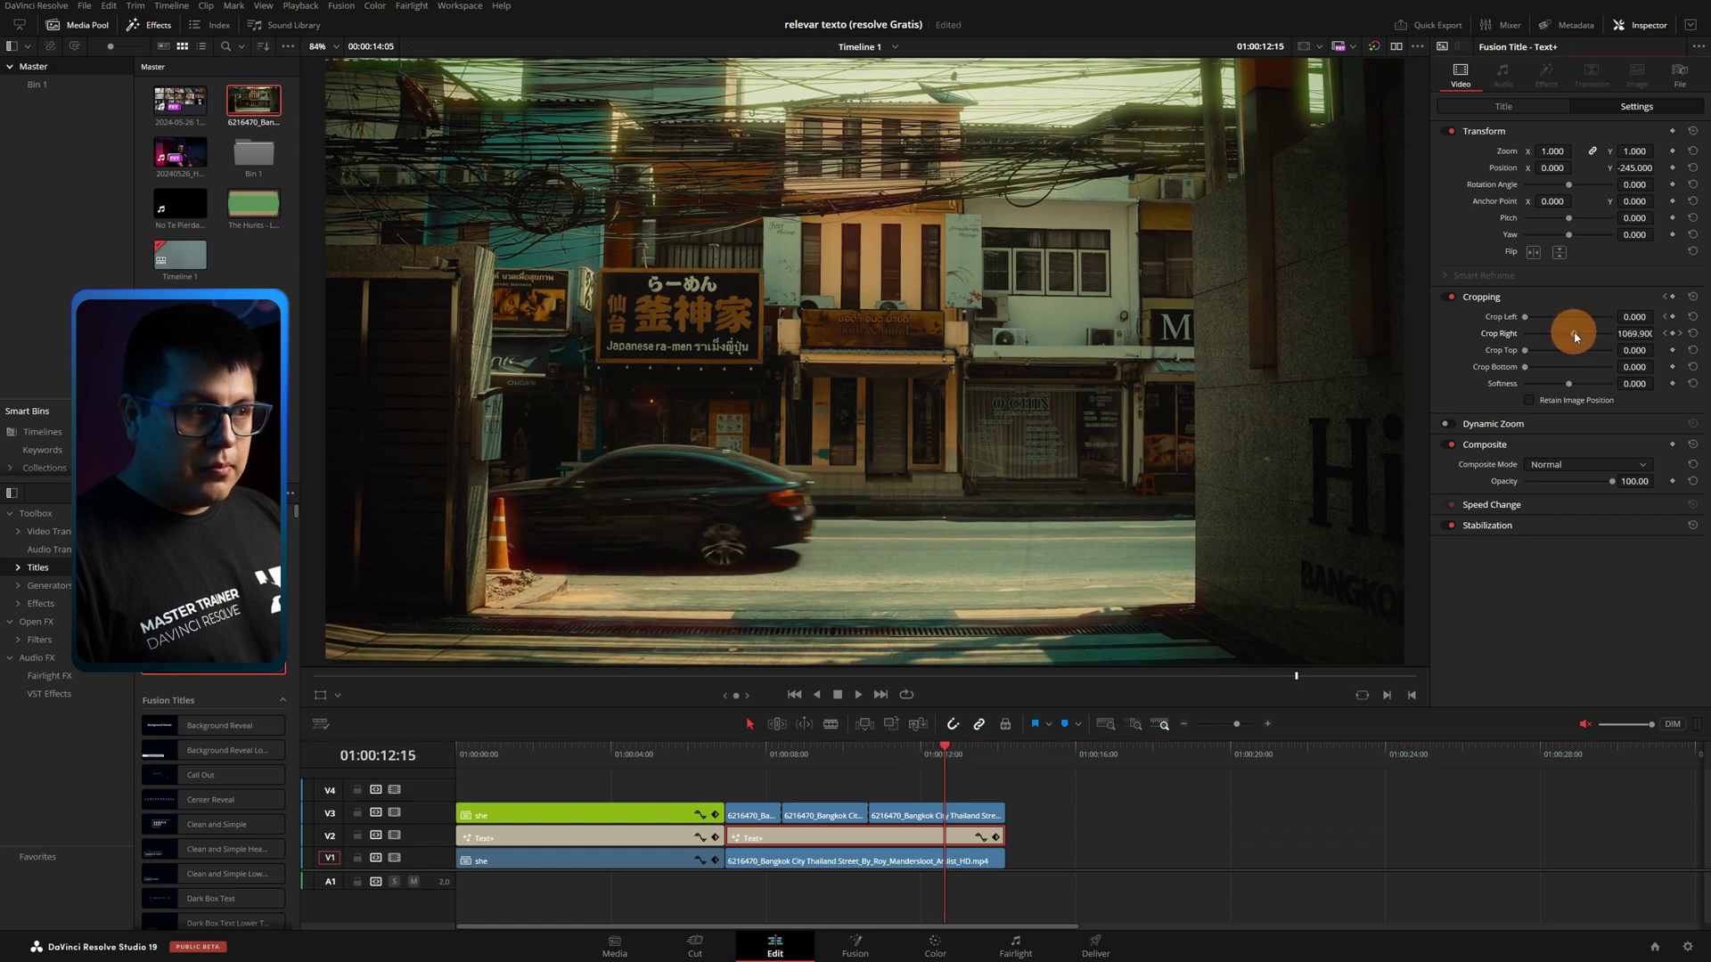
drag(947, 751, 927, 753)
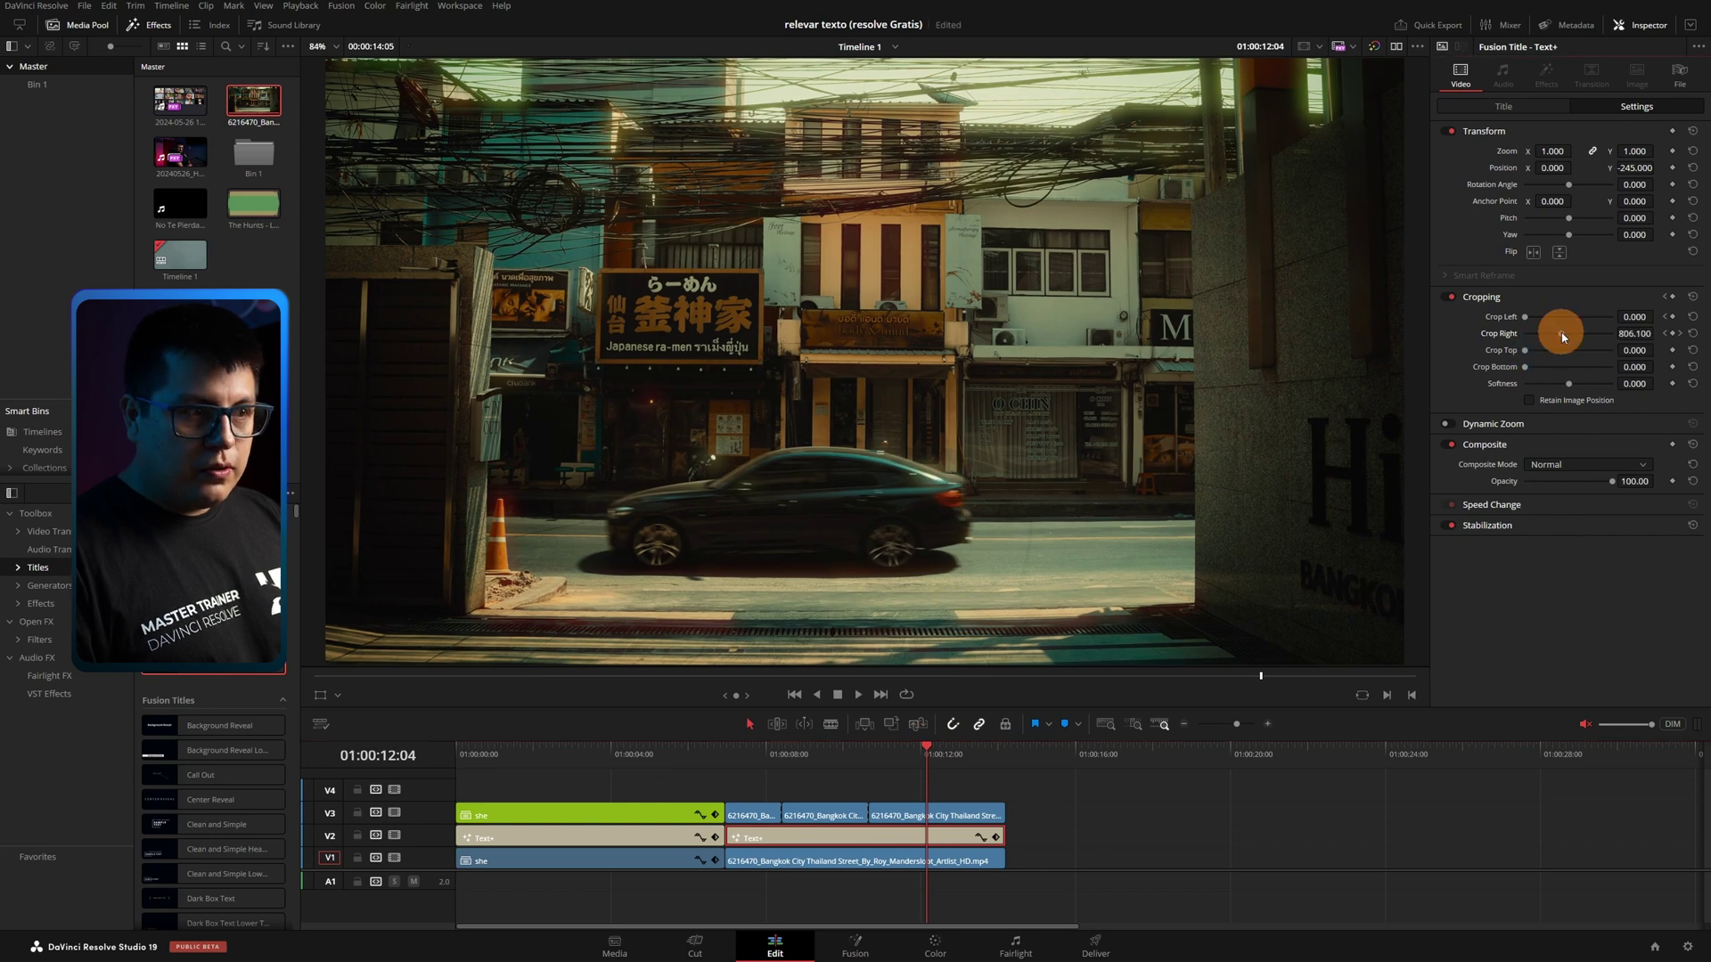
drag(920, 755, 913, 764)
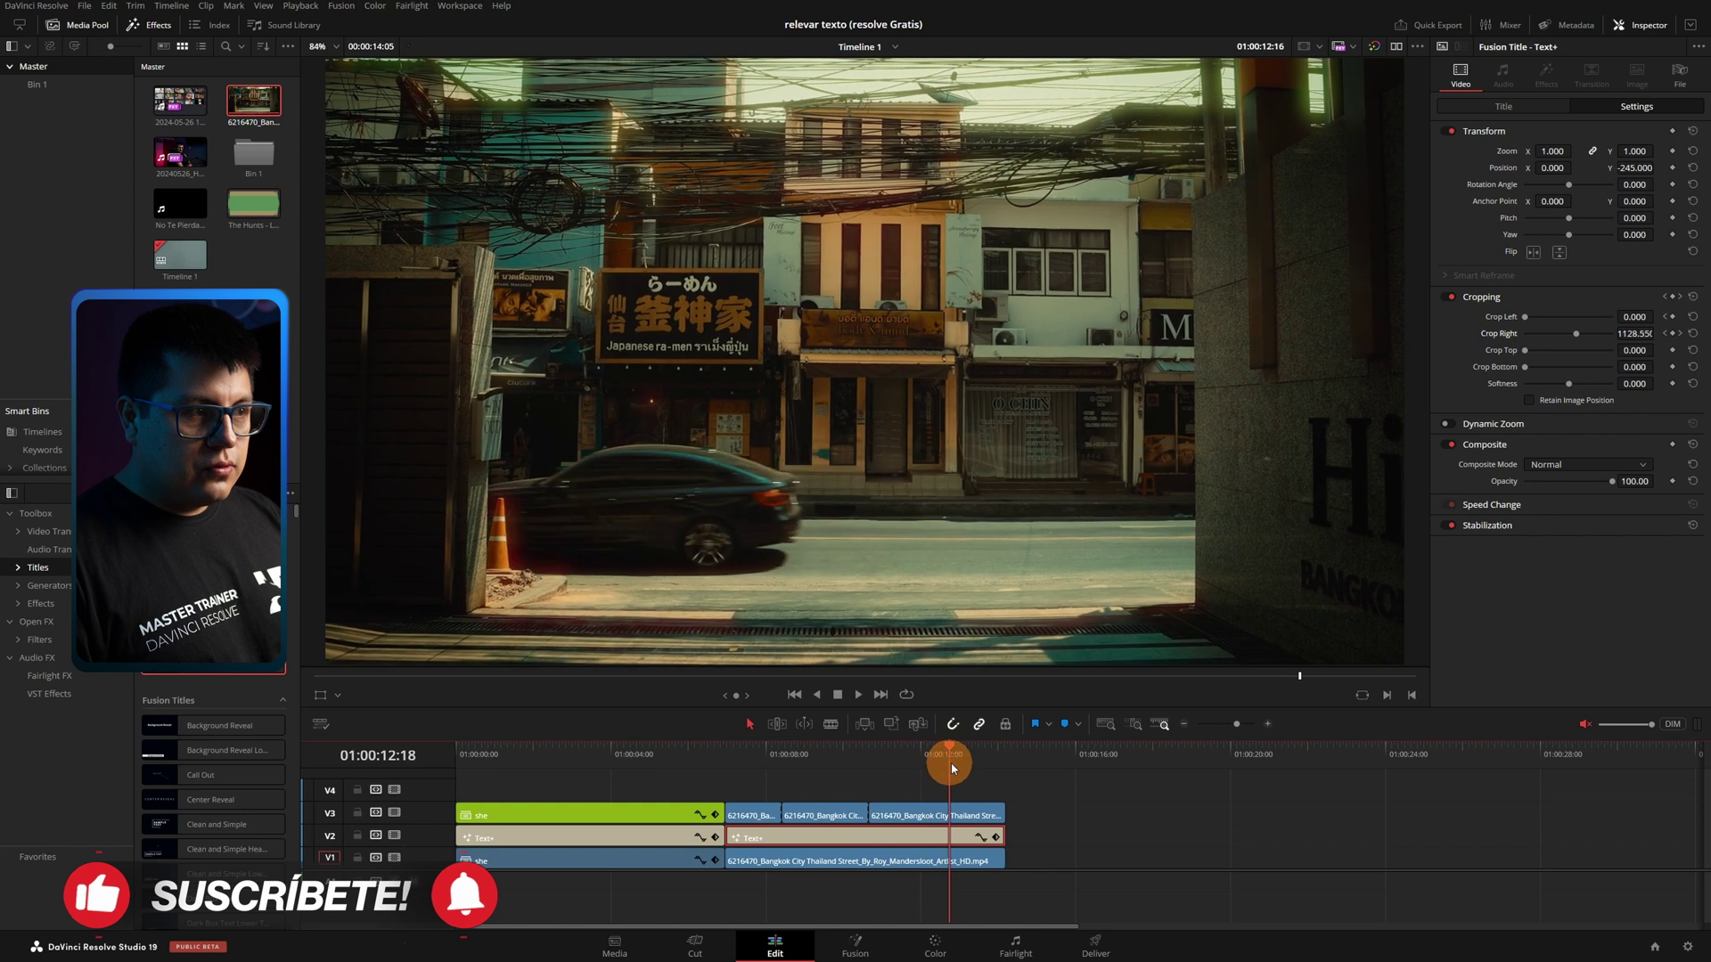
drag(932, 767, 731, 805)
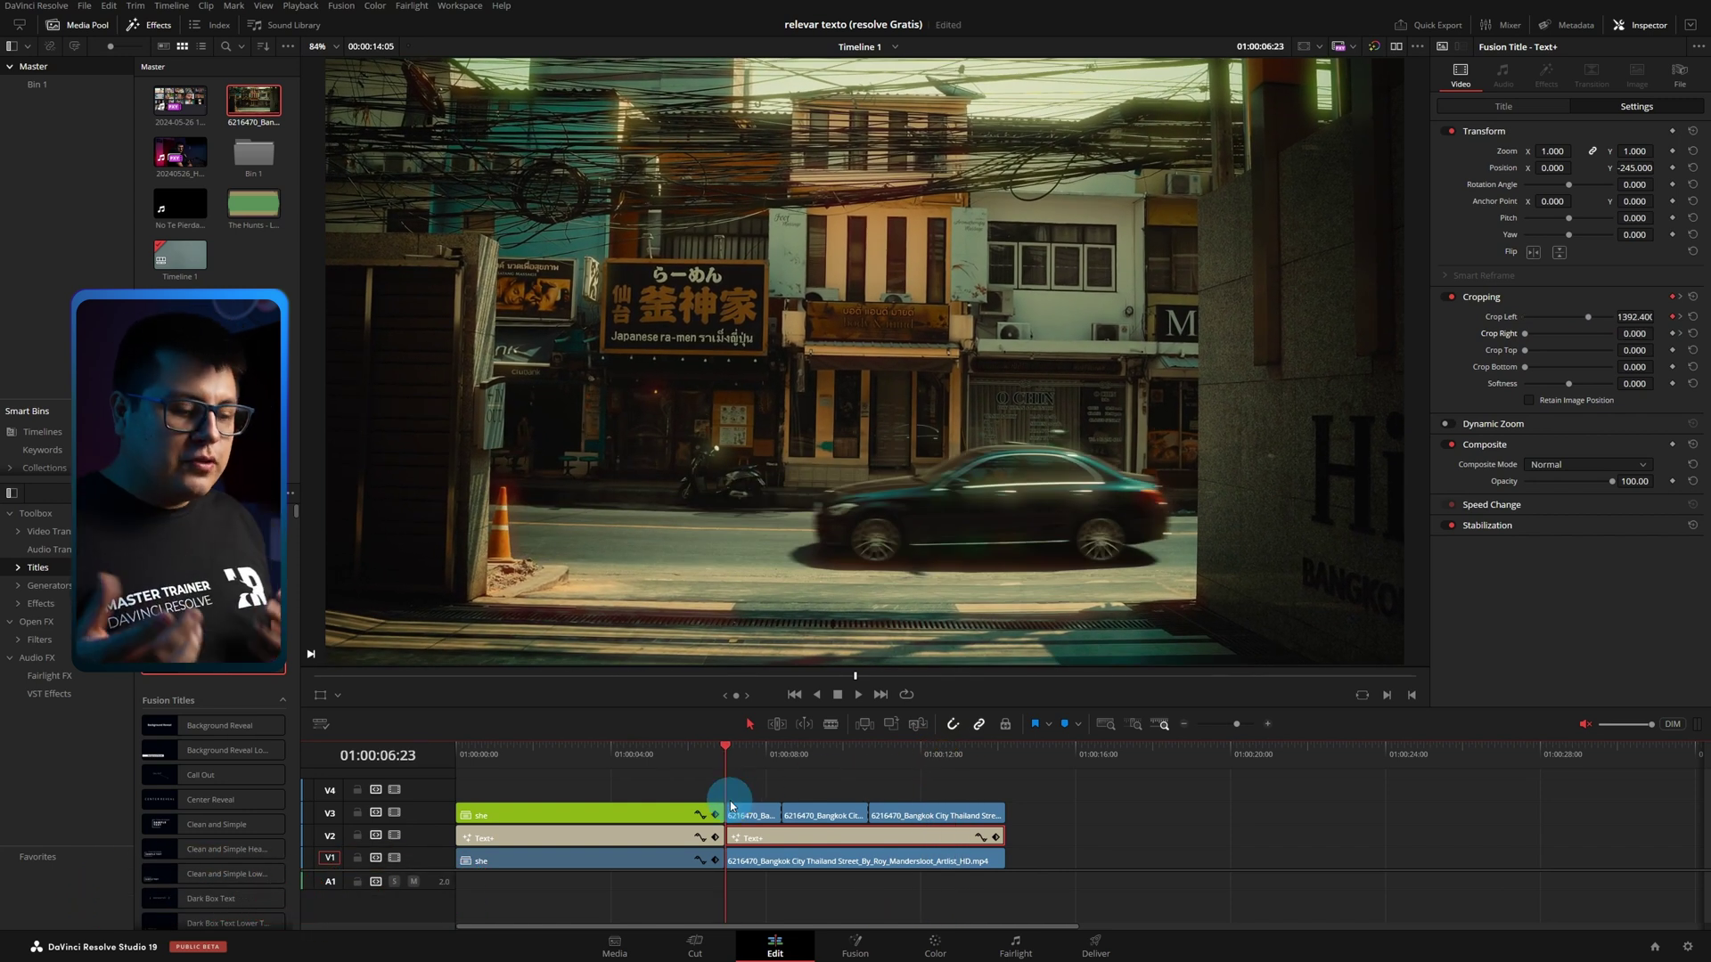
Play the finished Bangkok sequence full screen, title revealed by the motorbike and wiped by the car.
key(p)
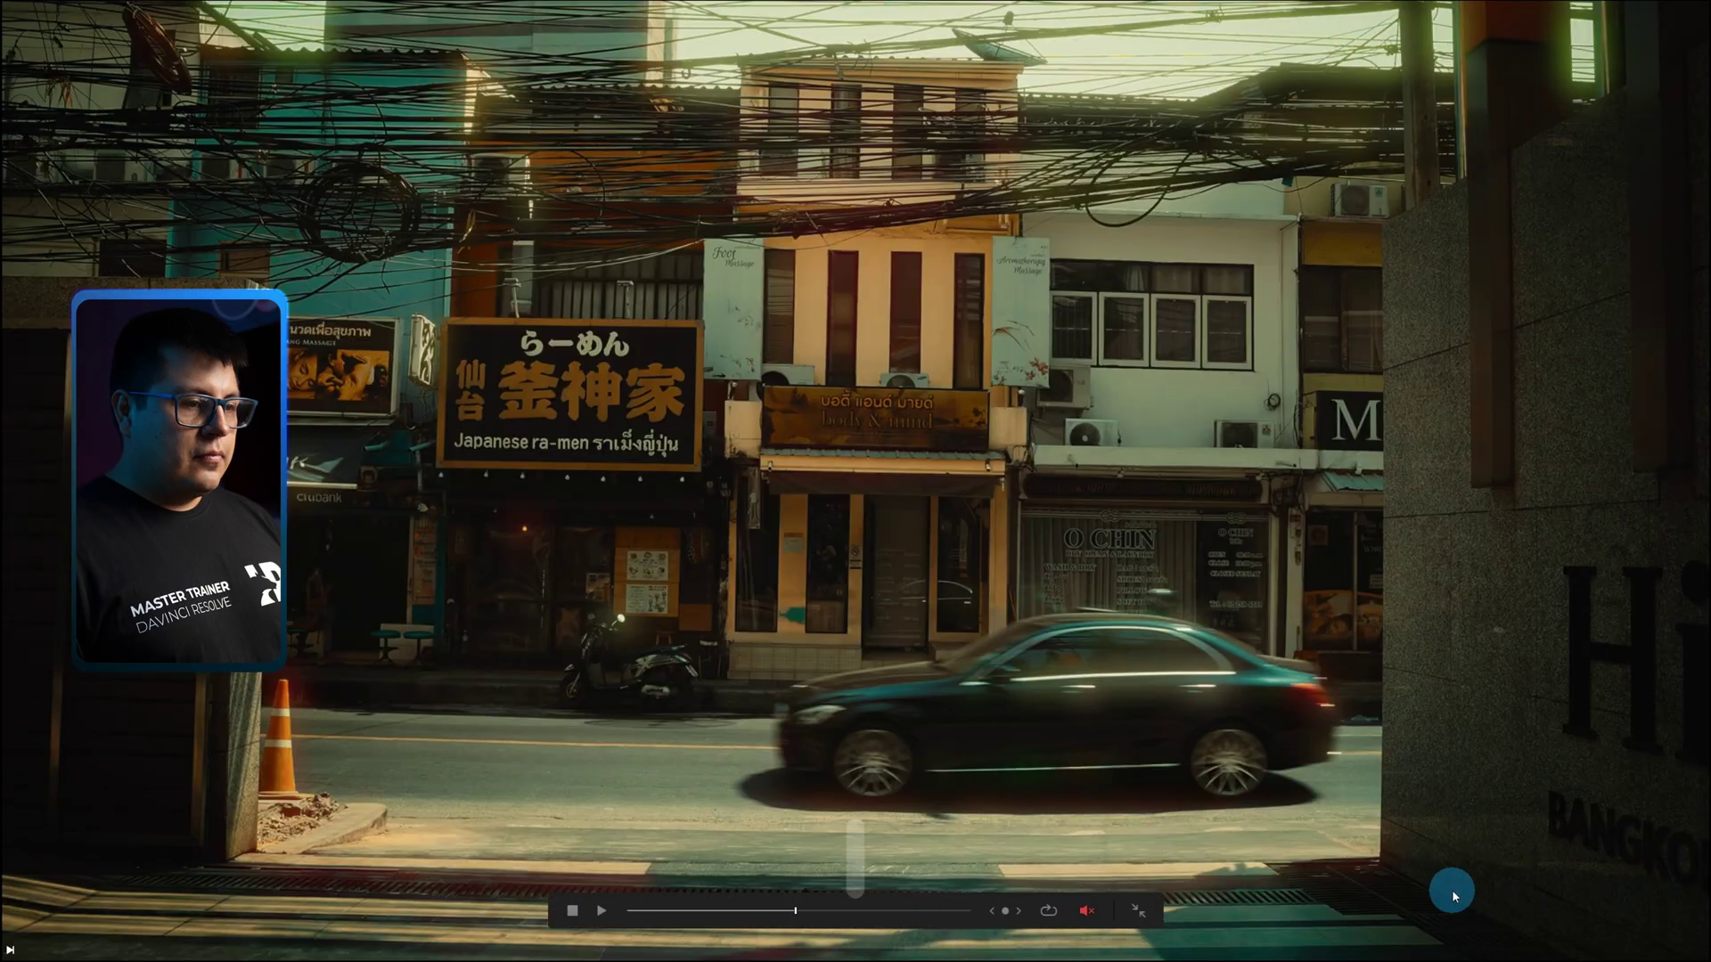
key(space)
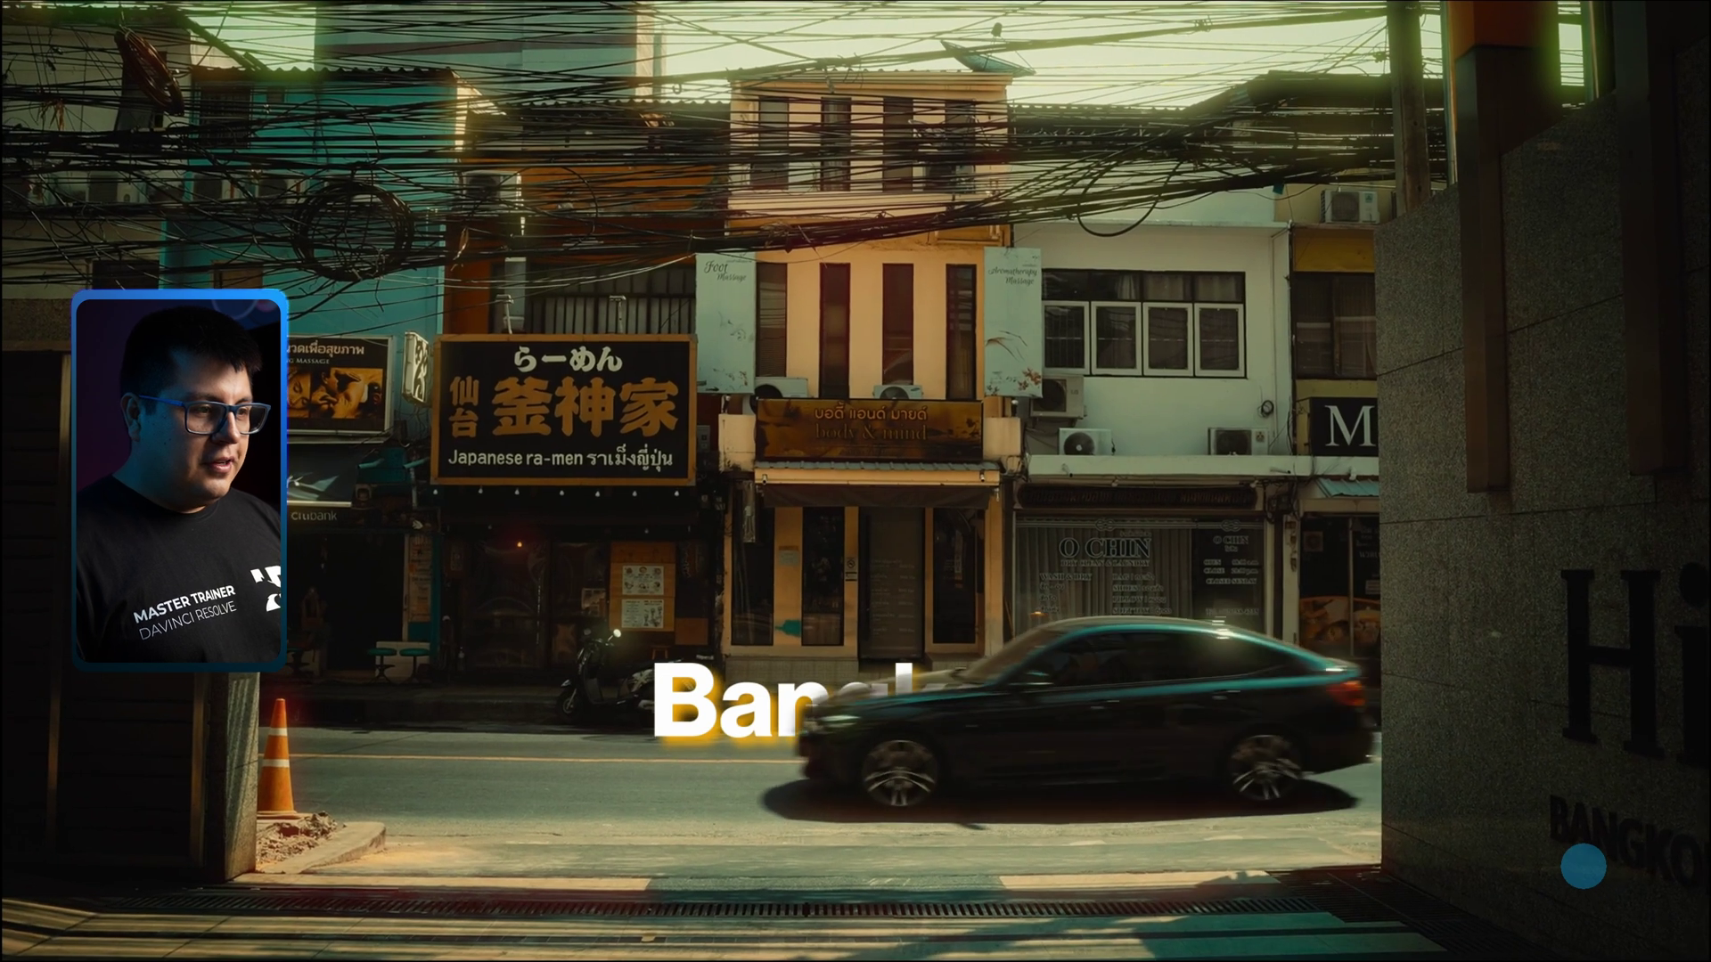
key(space)
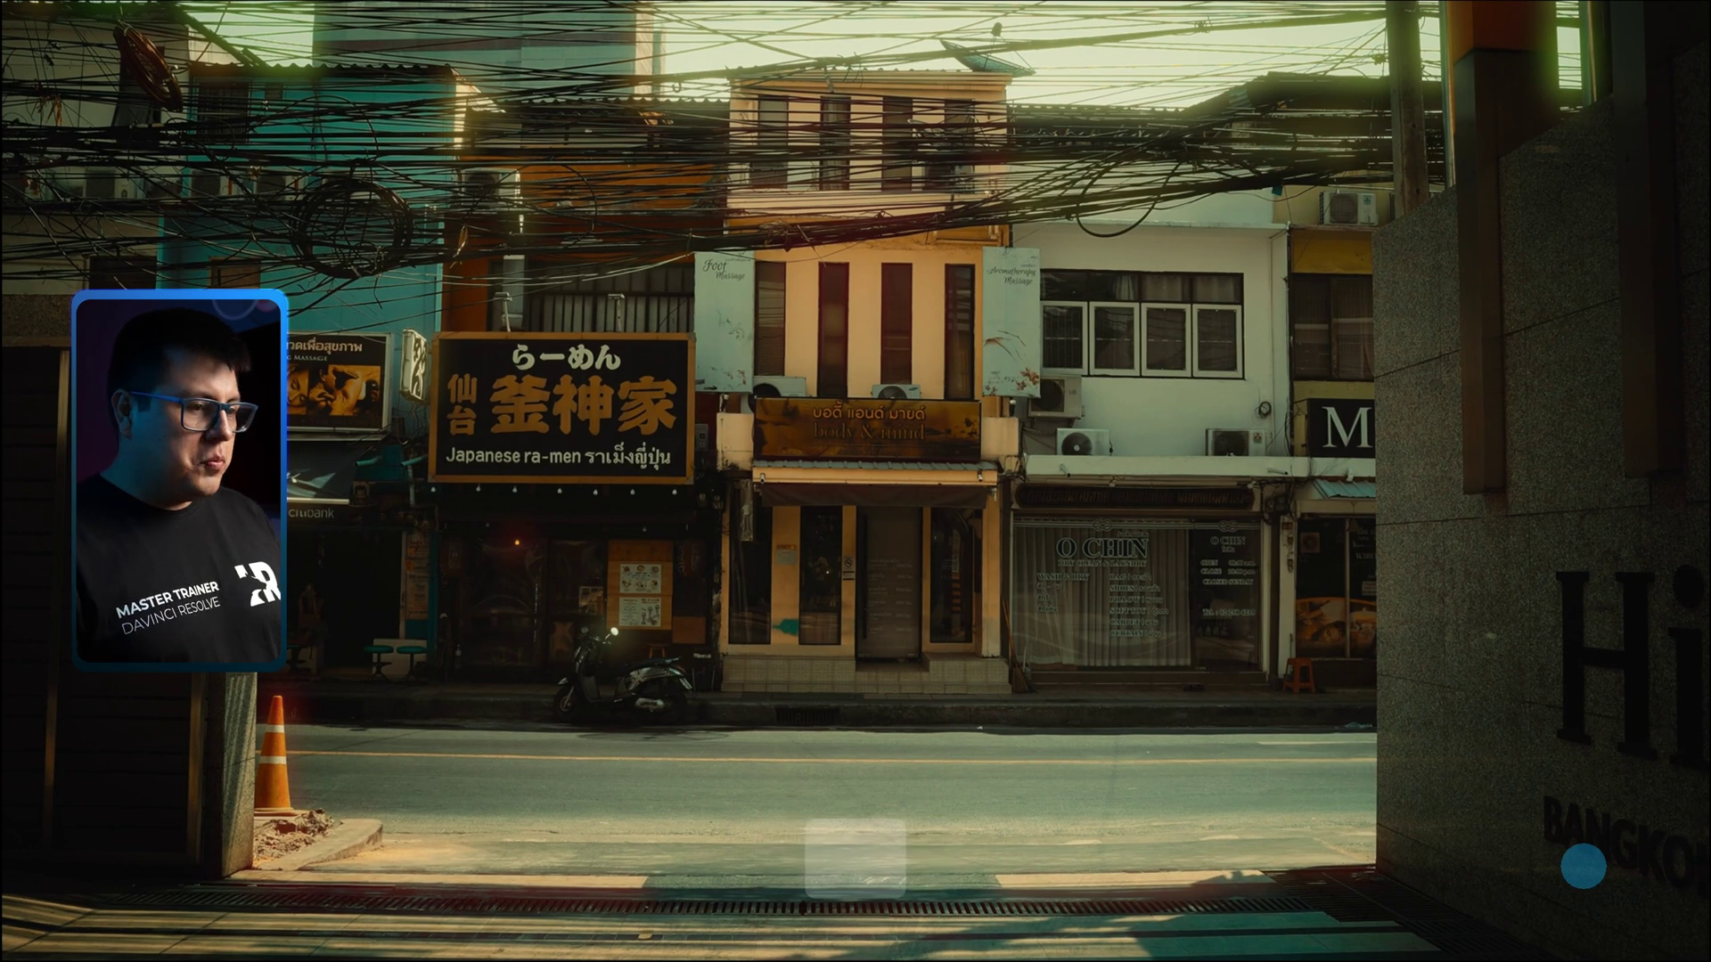
mouse_move(980, 885)
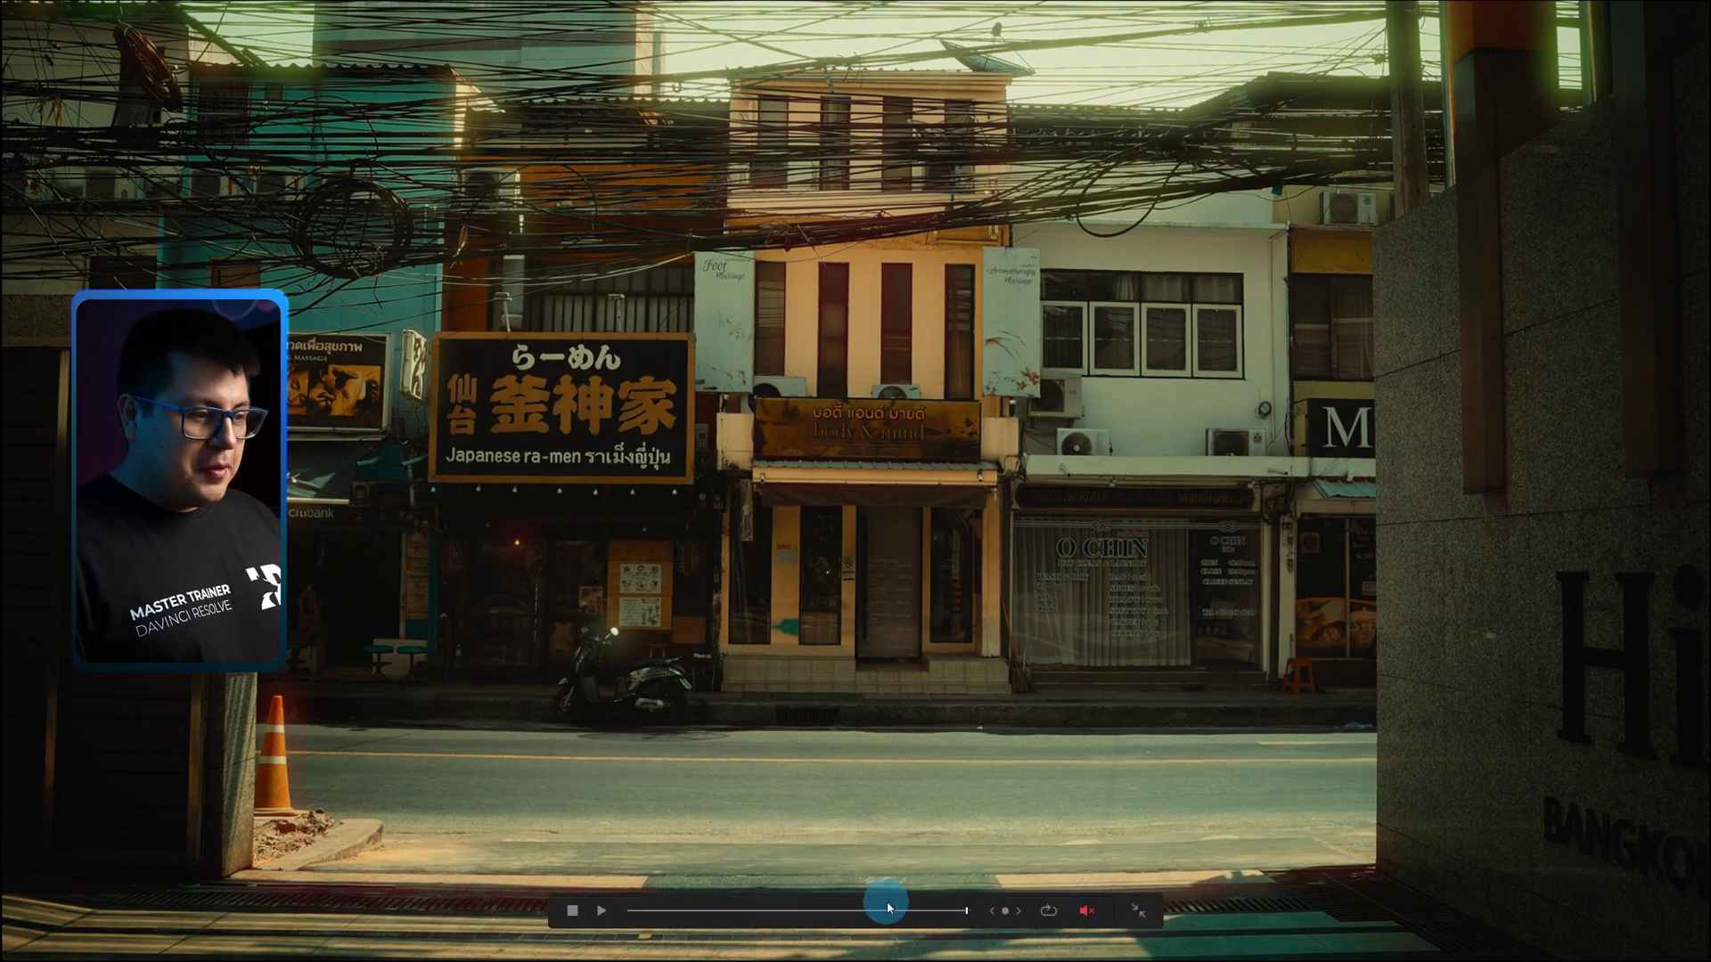